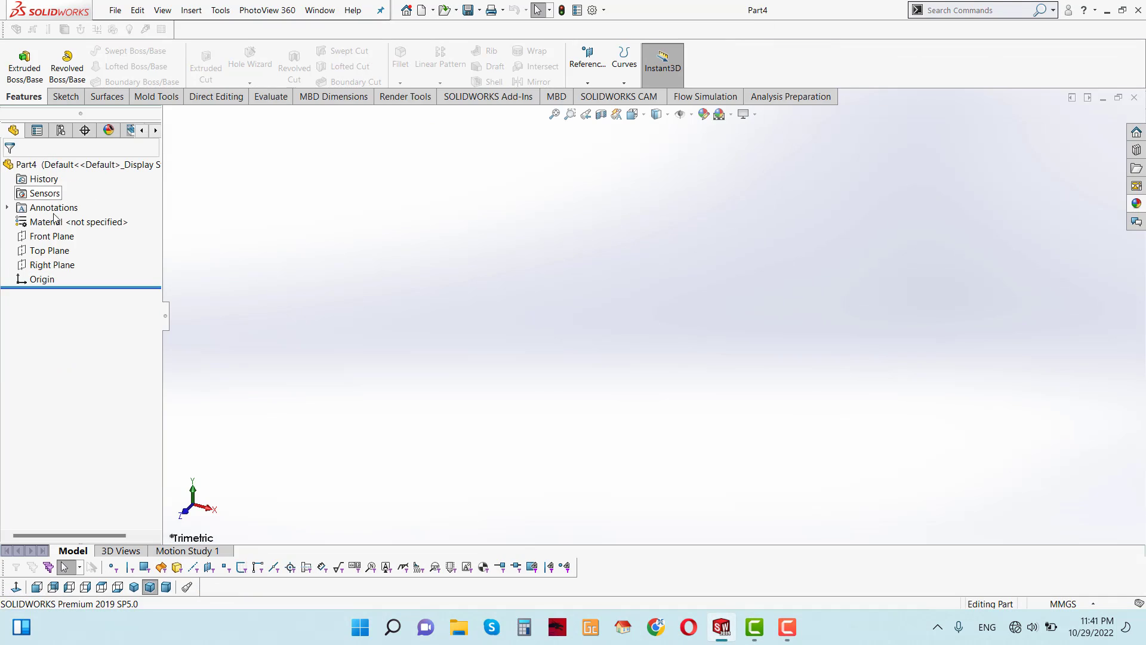
Start a new sketch on the Front Plane, viewed face-on.
click(51, 236)
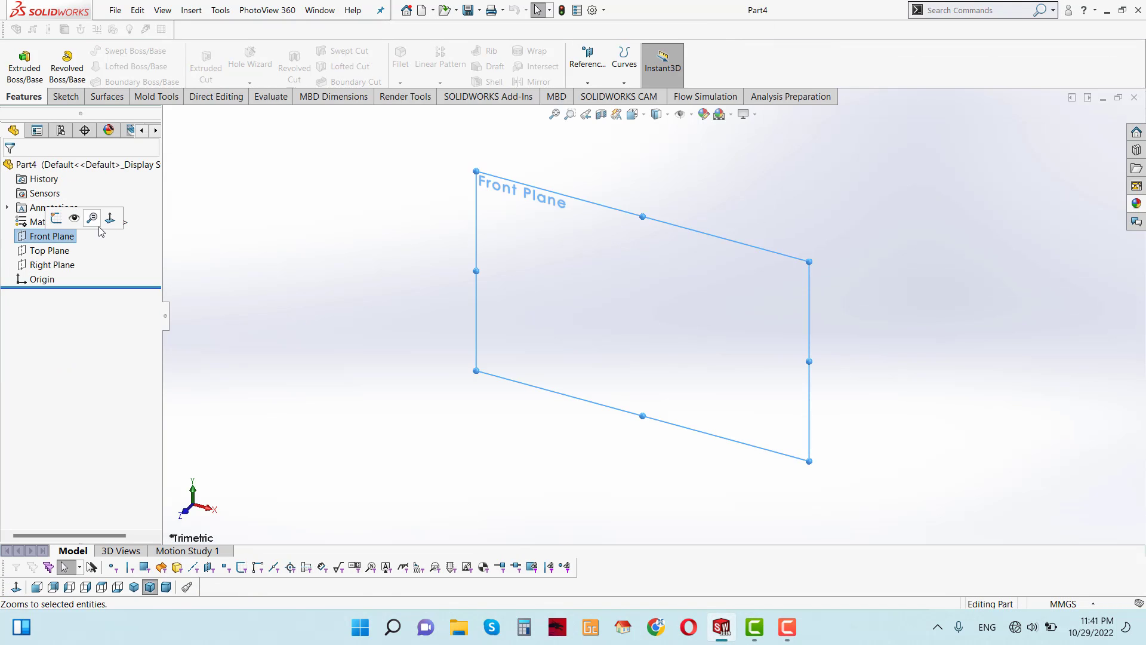
click(90, 220)
right_click(62, 237)
click(73, 215)
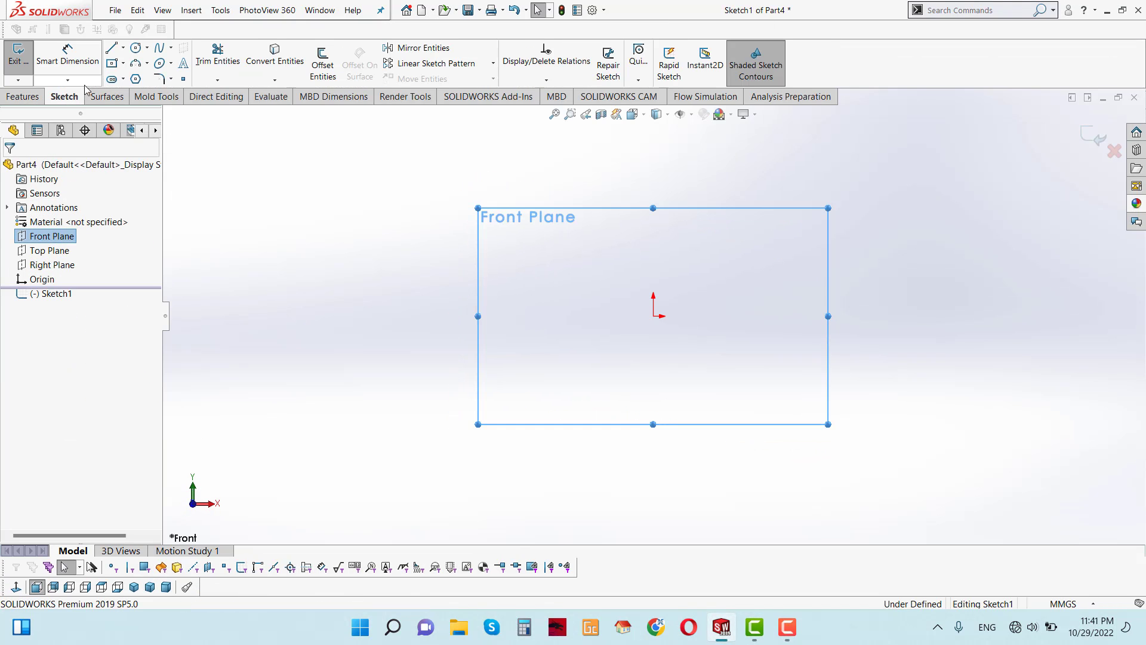
Draw a closed four-line outline: flat bottom from origin, slanted right side, top, left side.
click(112, 48)
click(653, 316)
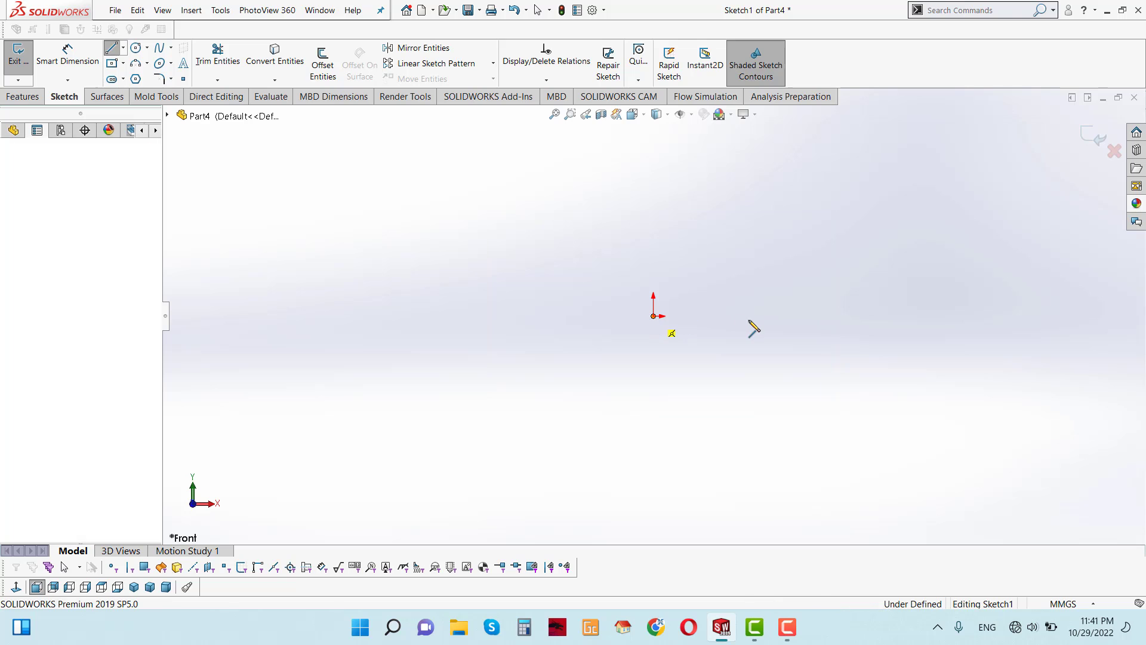
click(751, 316)
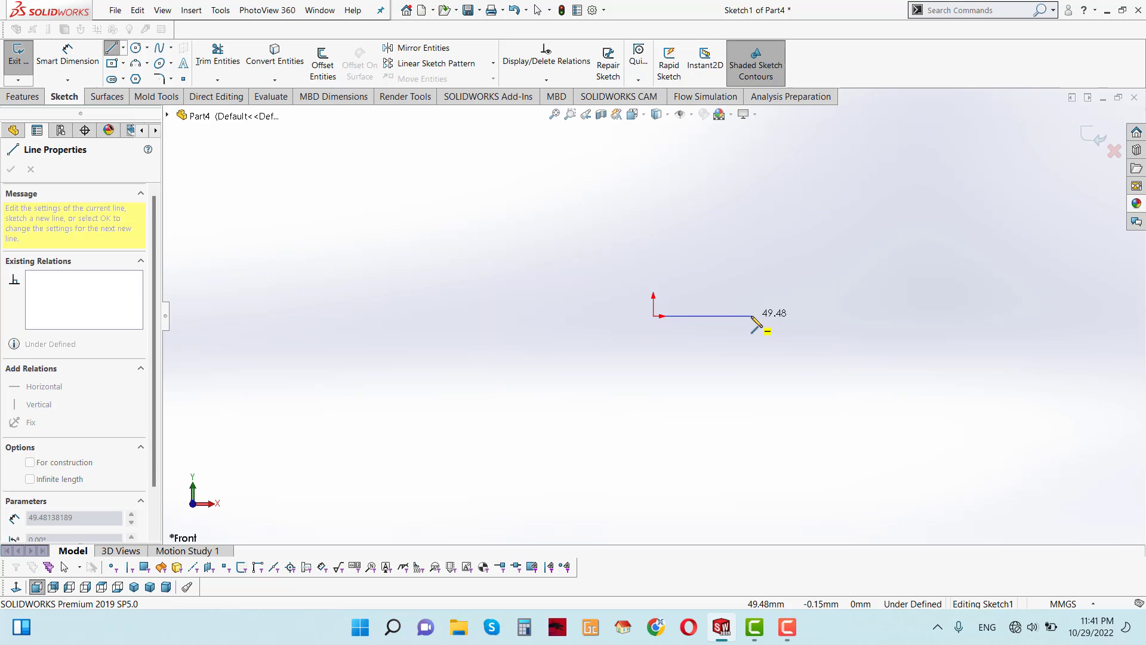
click(764, 181)
click(653, 180)
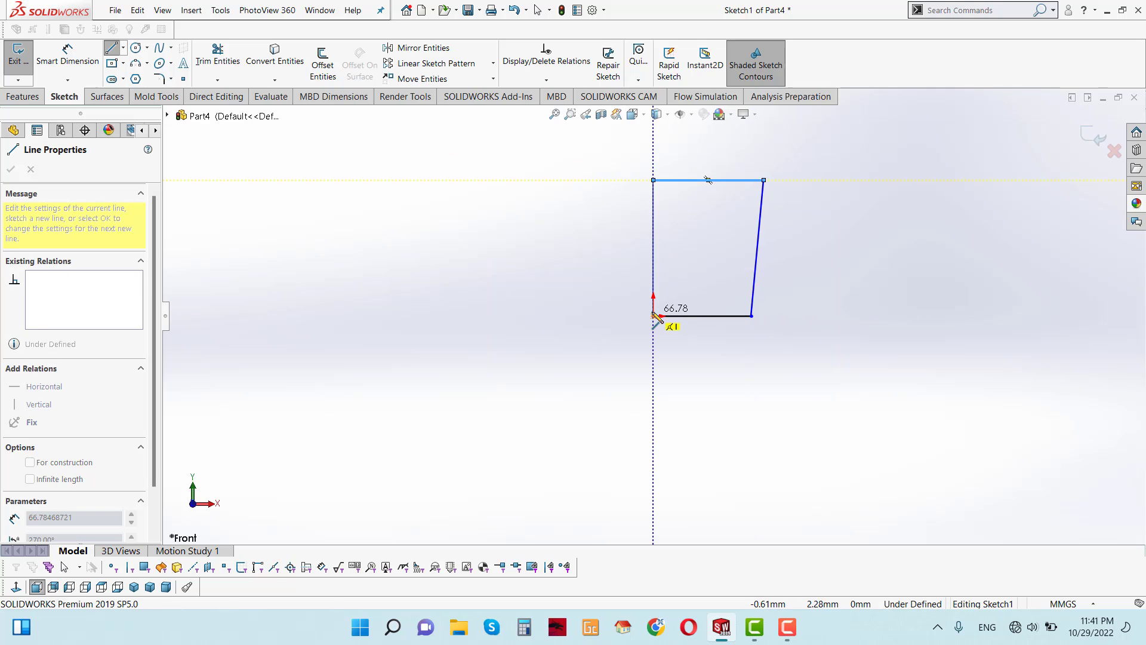
click(653, 316)
right_click(812, 218)
click(817, 222)
Select the bottom line and start dimensioning its length with Smart Dimension.
scroll(776, 203, up, 1)
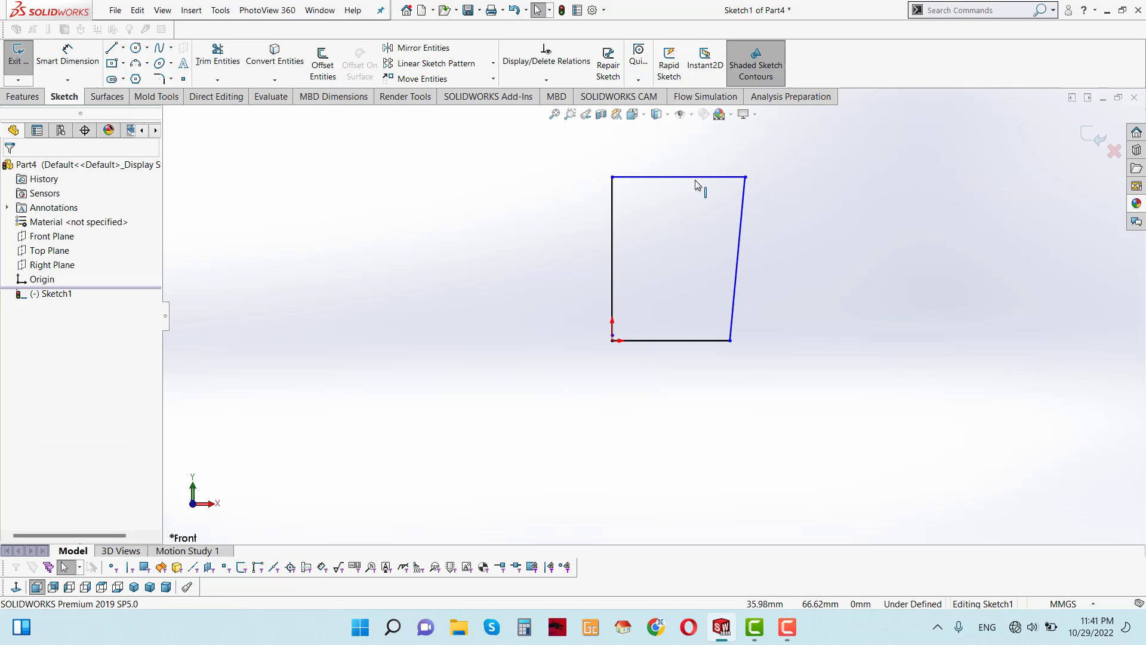
click(701, 178)
right_click(701, 177)
click(693, 341)
right_click(692, 341)
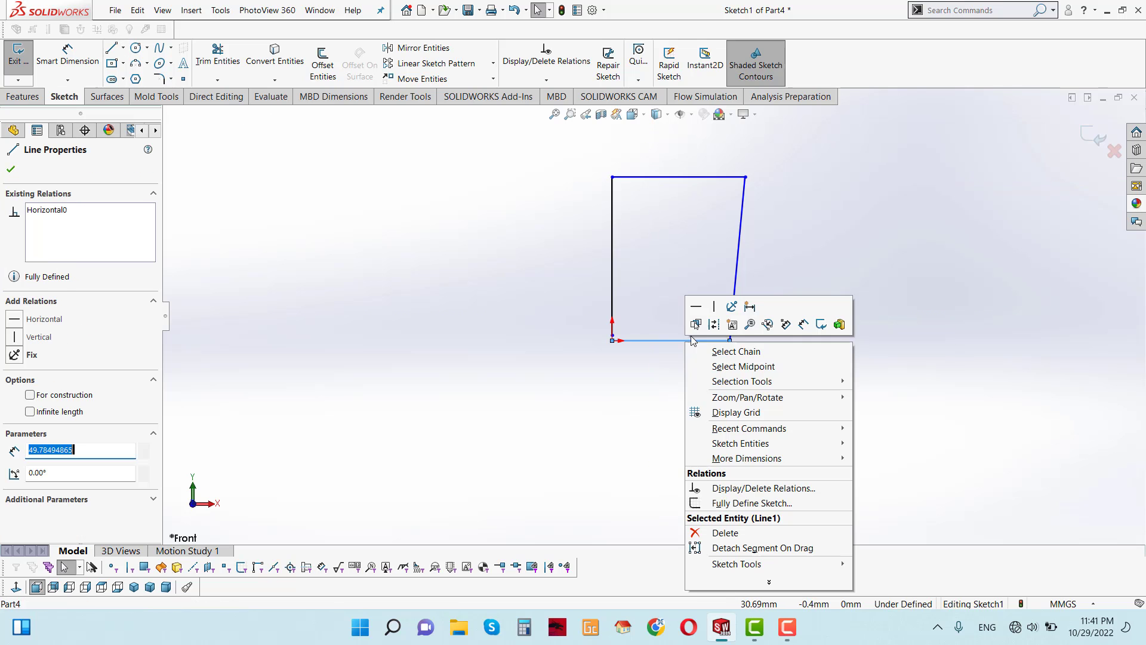
click(697, 312)
click(68, 57)
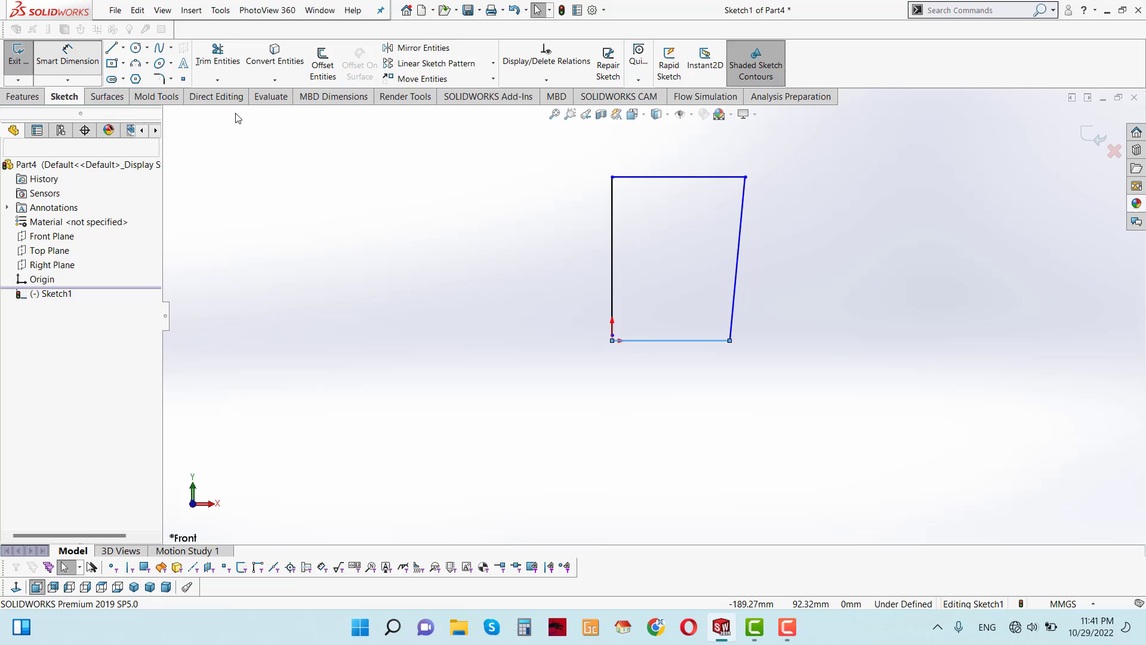
click(680, 341)
Dimension the profile: bottom width 100, left height 200, top width 130.
click(667, 390)
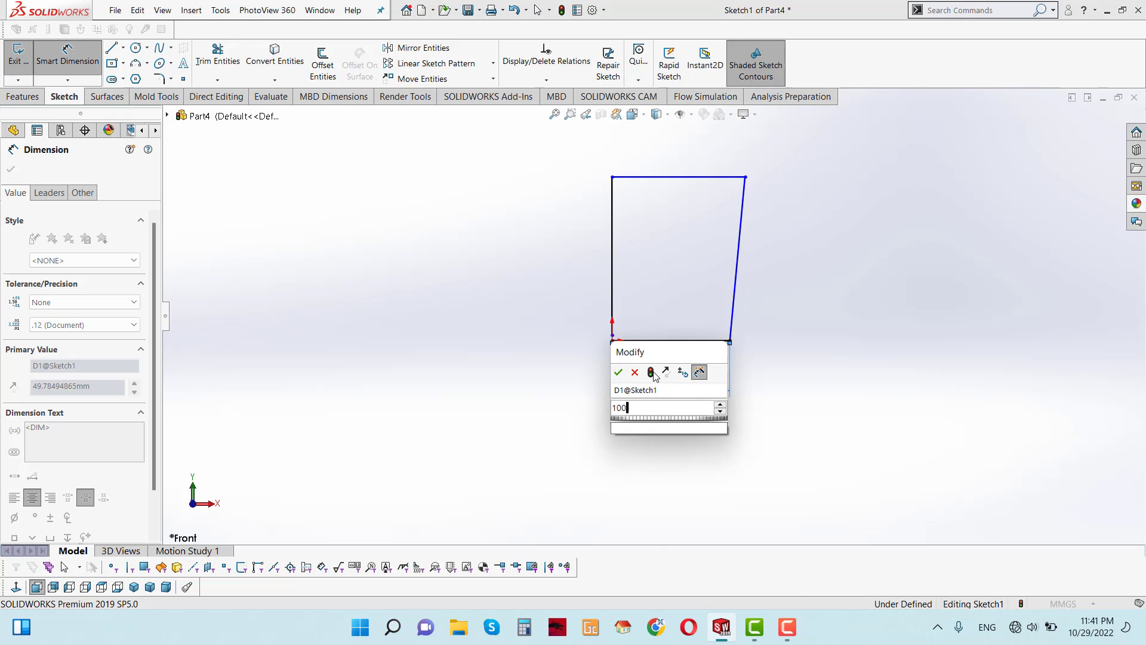
text(100)
key(Return)
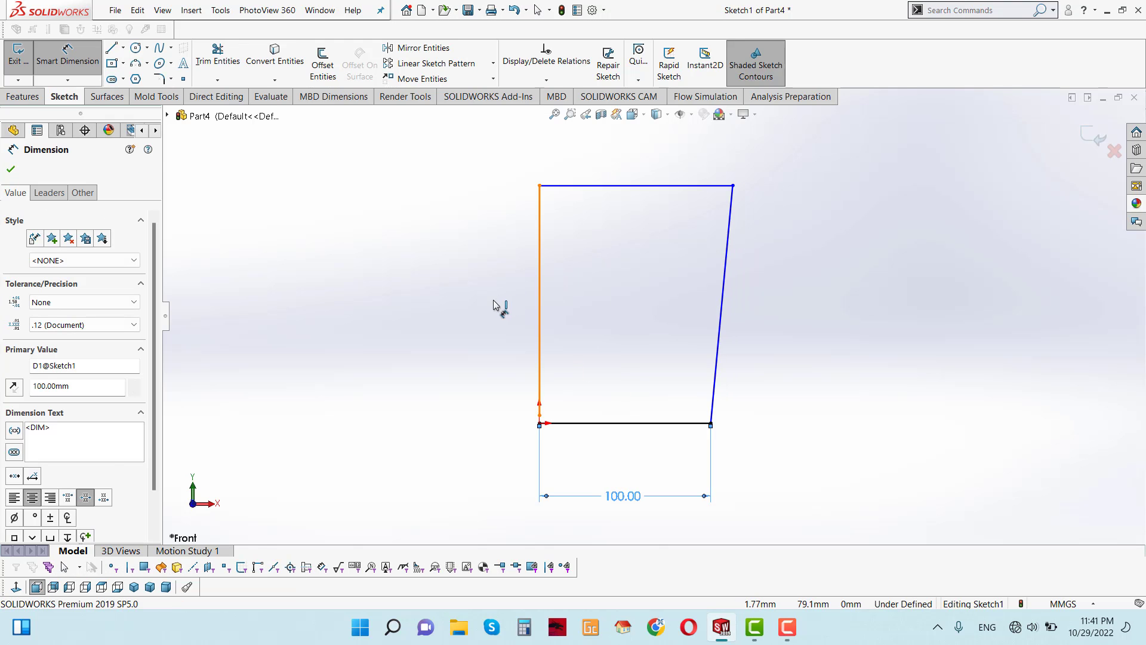
click(539, 305)
click(494, 302)
text(200)
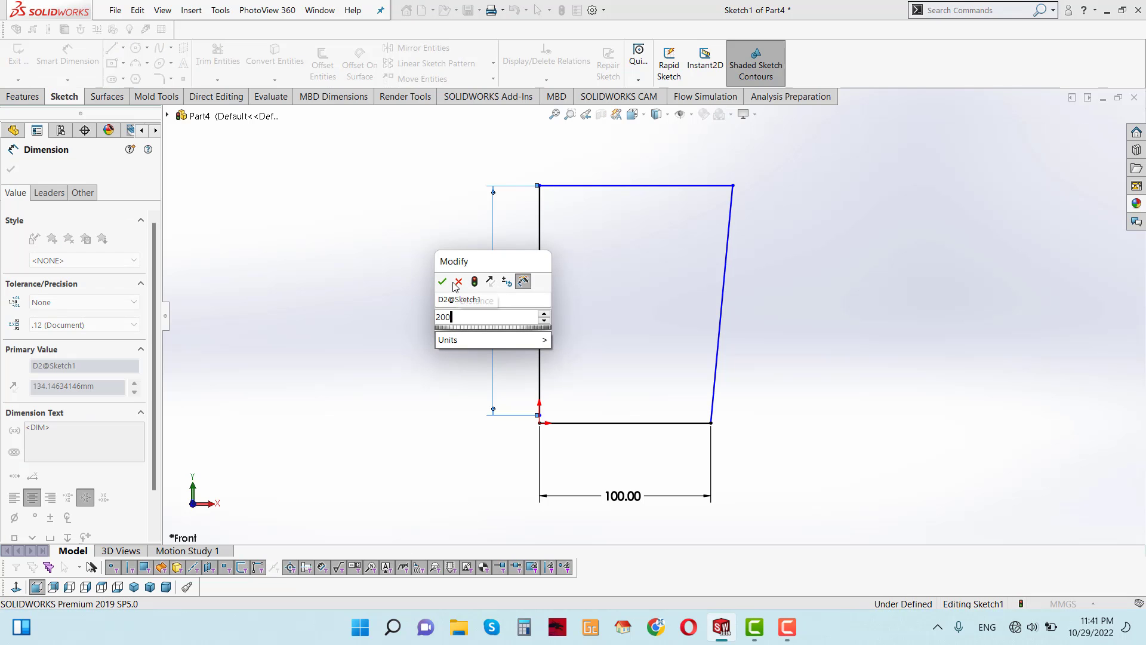
key(Return)
click(631, 187)
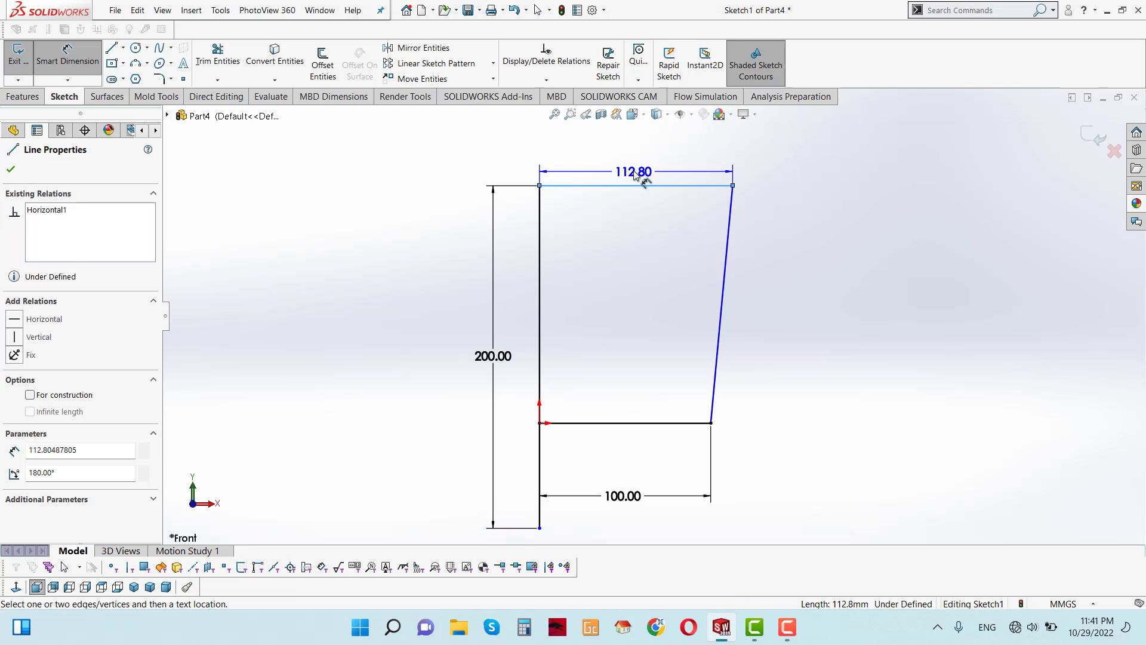
click(636, 170)
text(130)
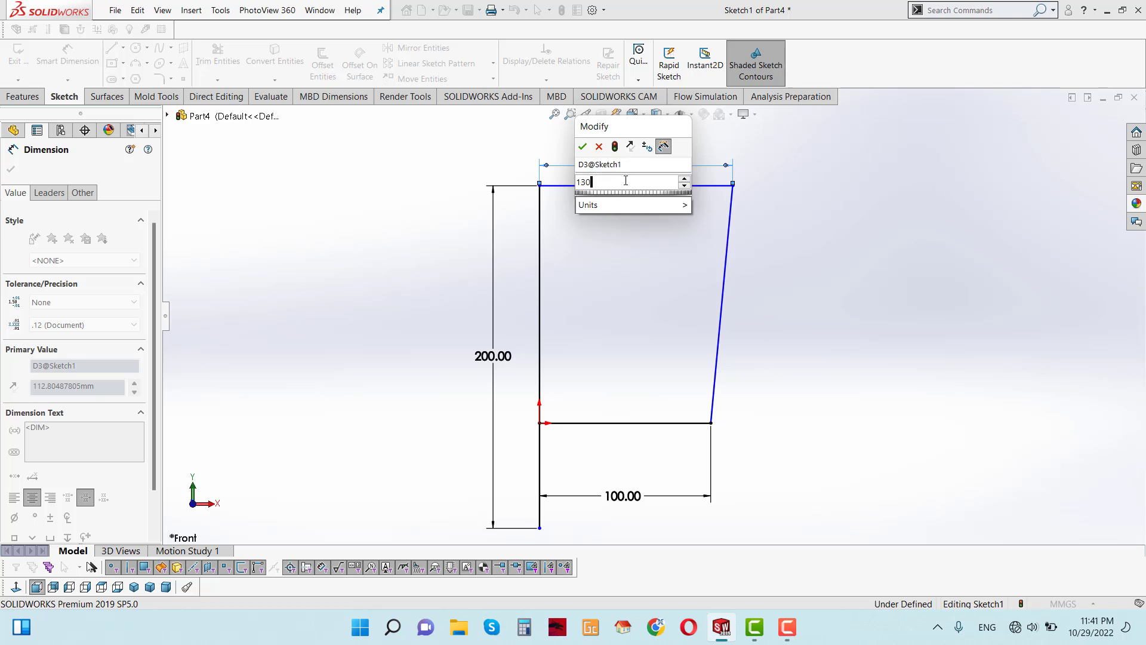
click(583, 147)
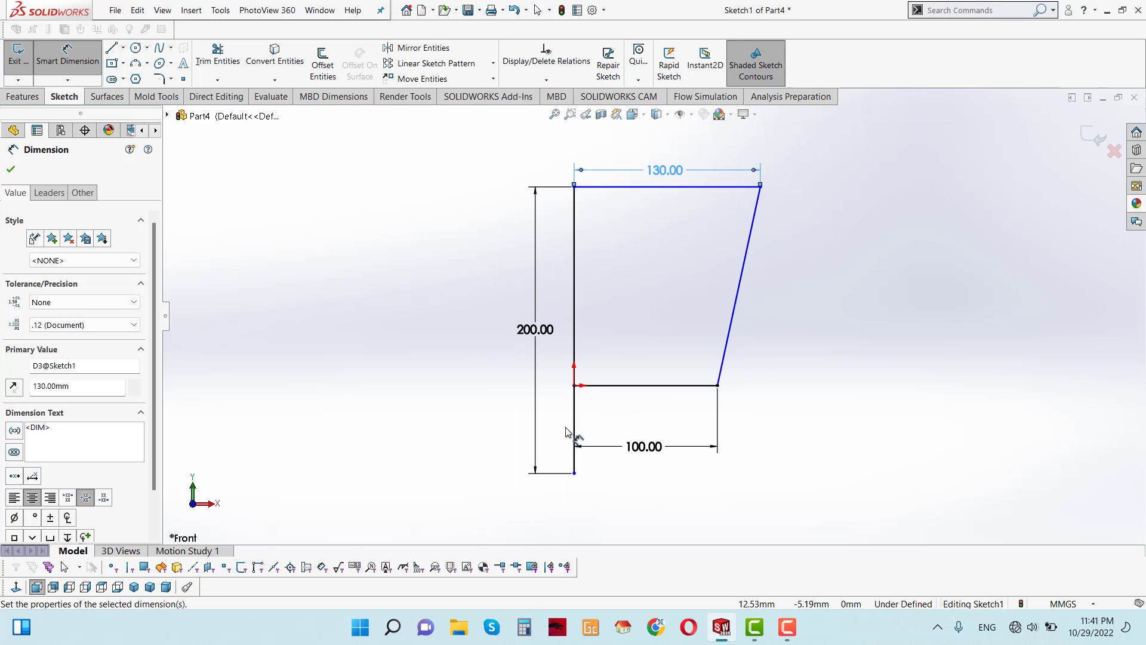
Remove the unwanted 61.28 corner-to-origin dimension.
click(573, 472)
click(574, 385)
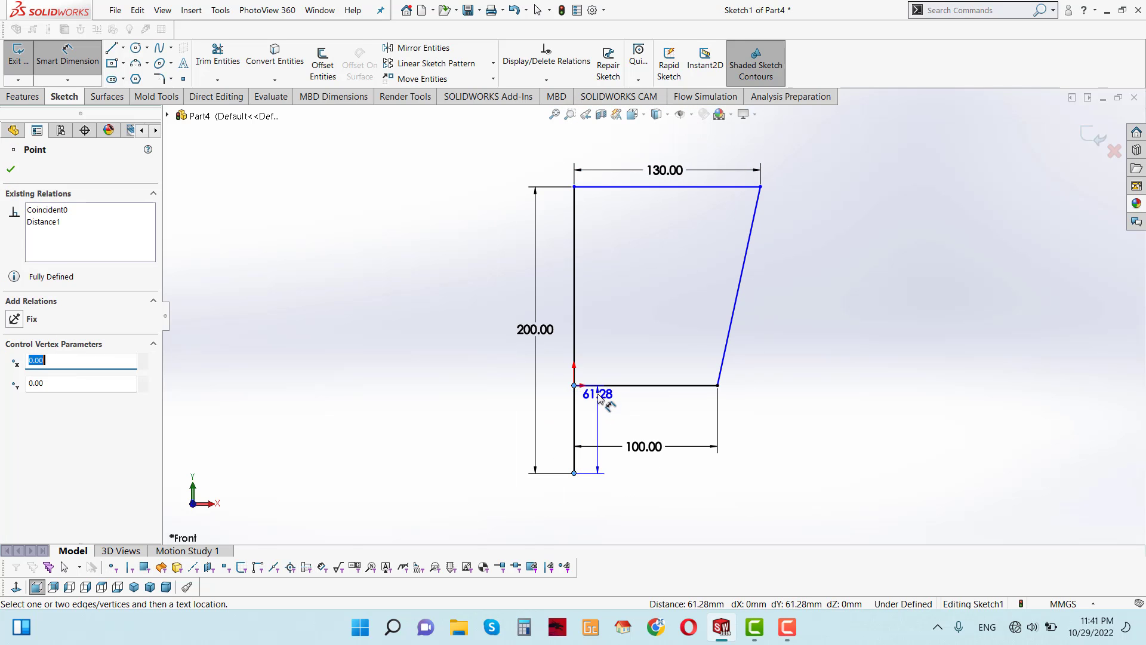
click(842, 434)
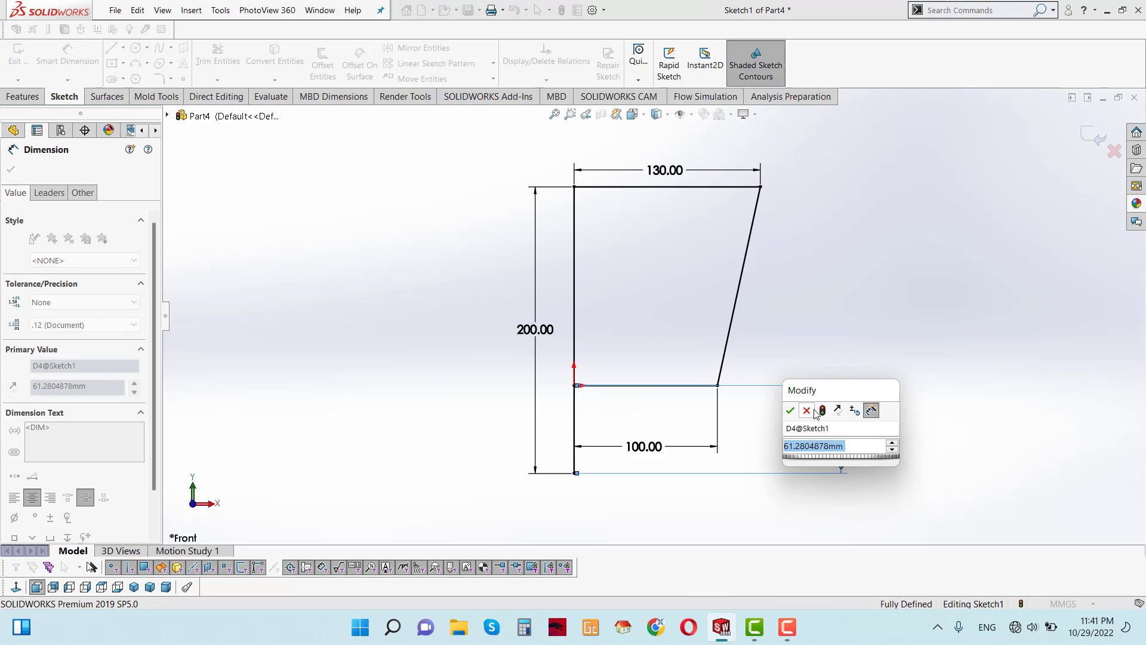
key(Return)
key(Delete)
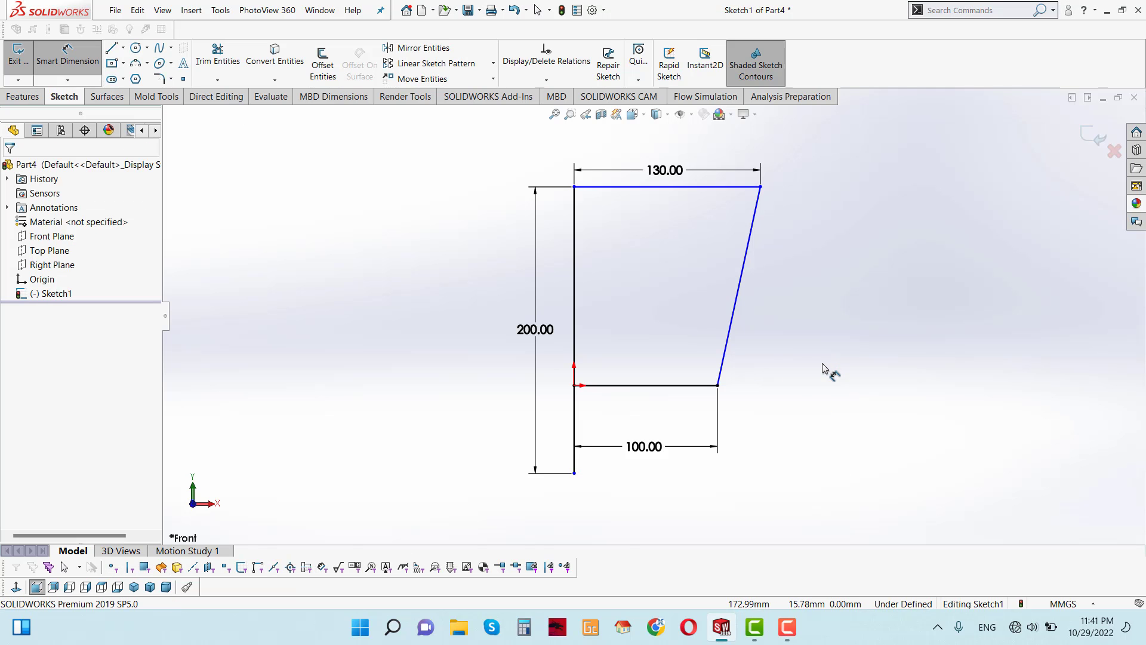
key(Escape)
Merge the bottom-left corner point with the origin to fully define the sketch.
click(575, 473)
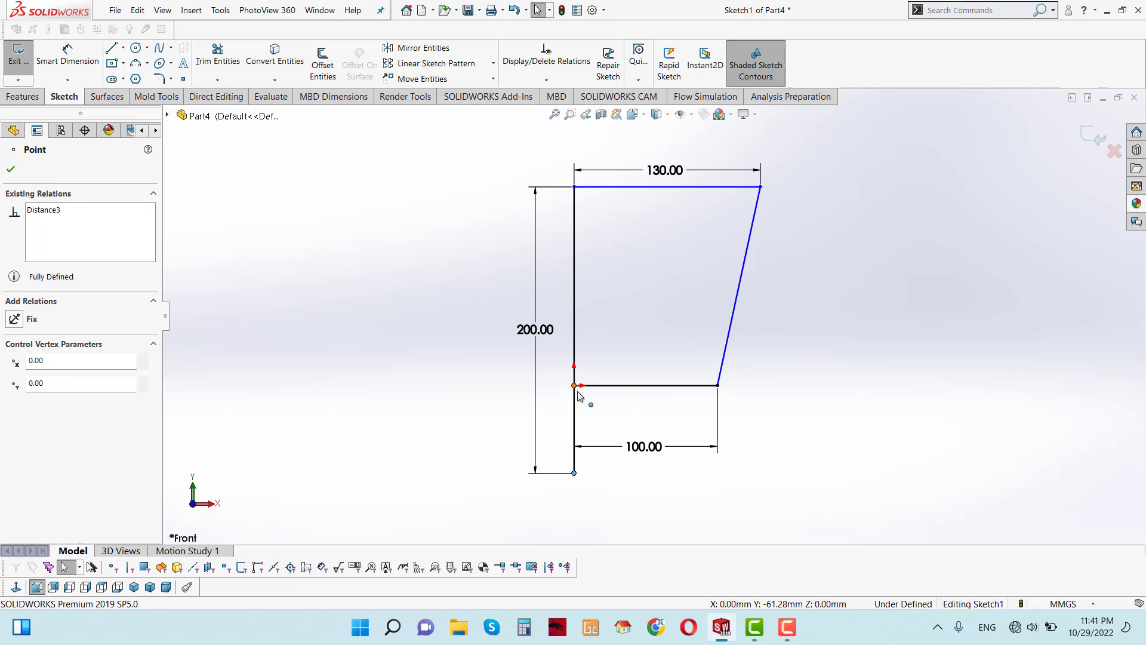
ctrl+click(574, 386)
click(23, 433)
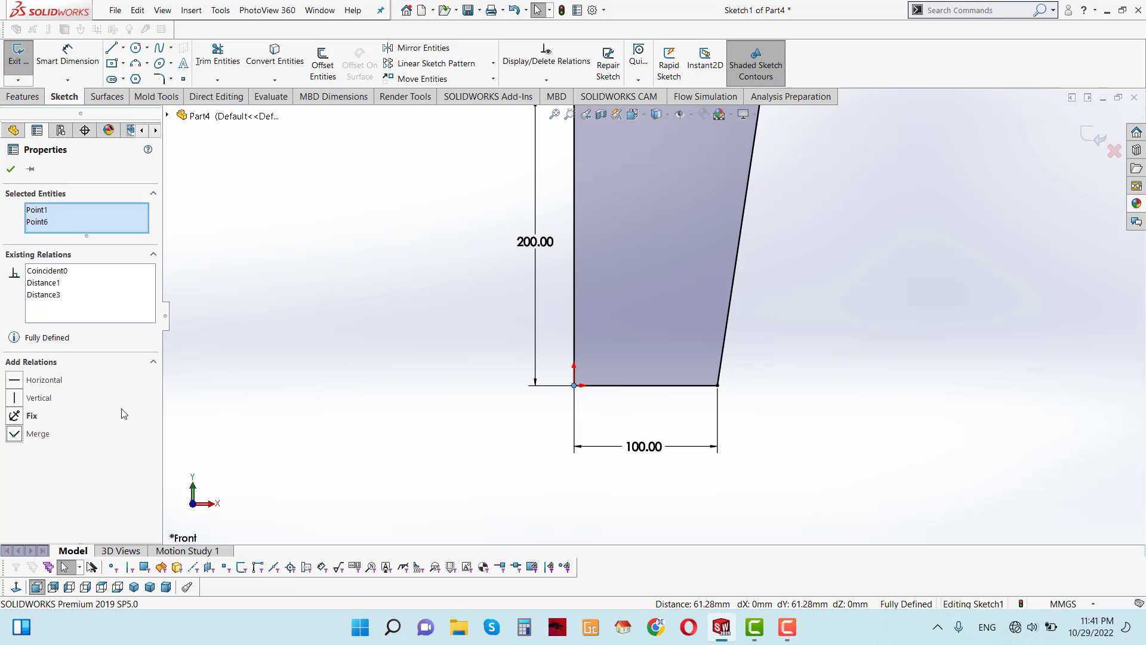
click(761, 248)
ctrl+middle_drag(761, 248, 730, 272)
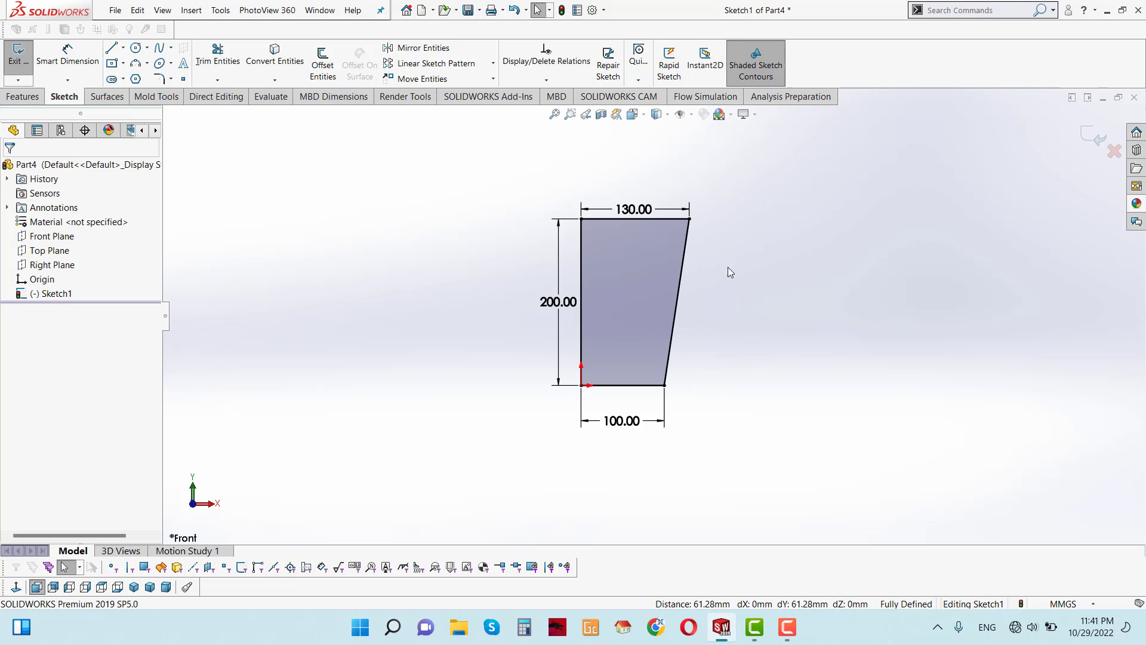
Revolve the sketch a full 360° around its left vertical line.
click(22, 97)
click(59, 75)
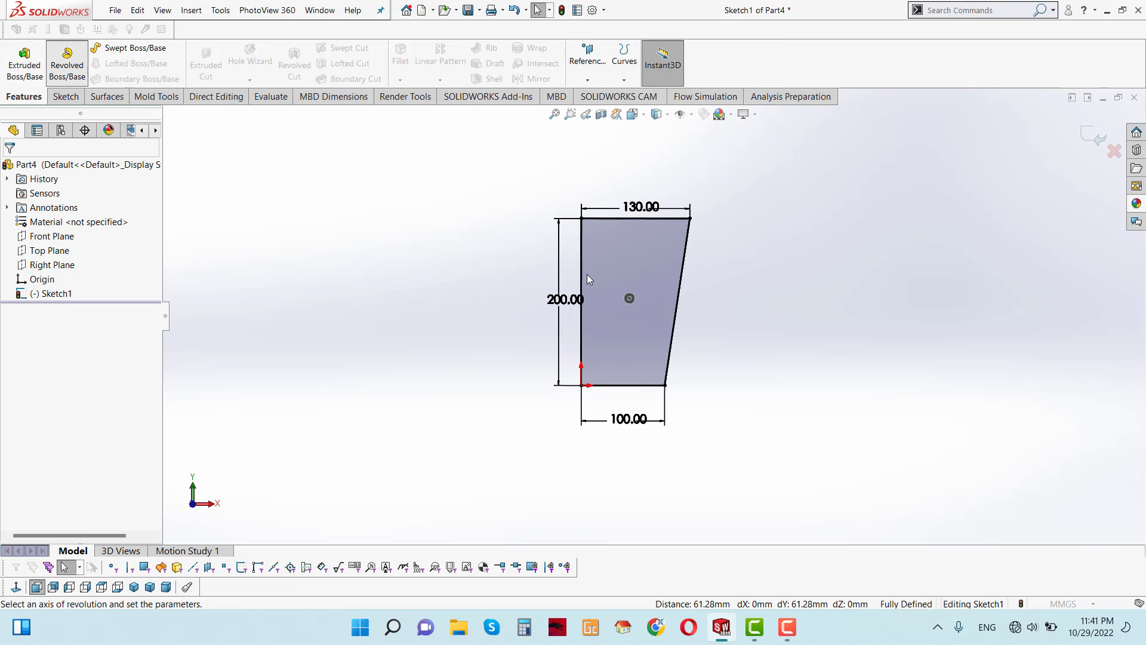
click(611, 277)
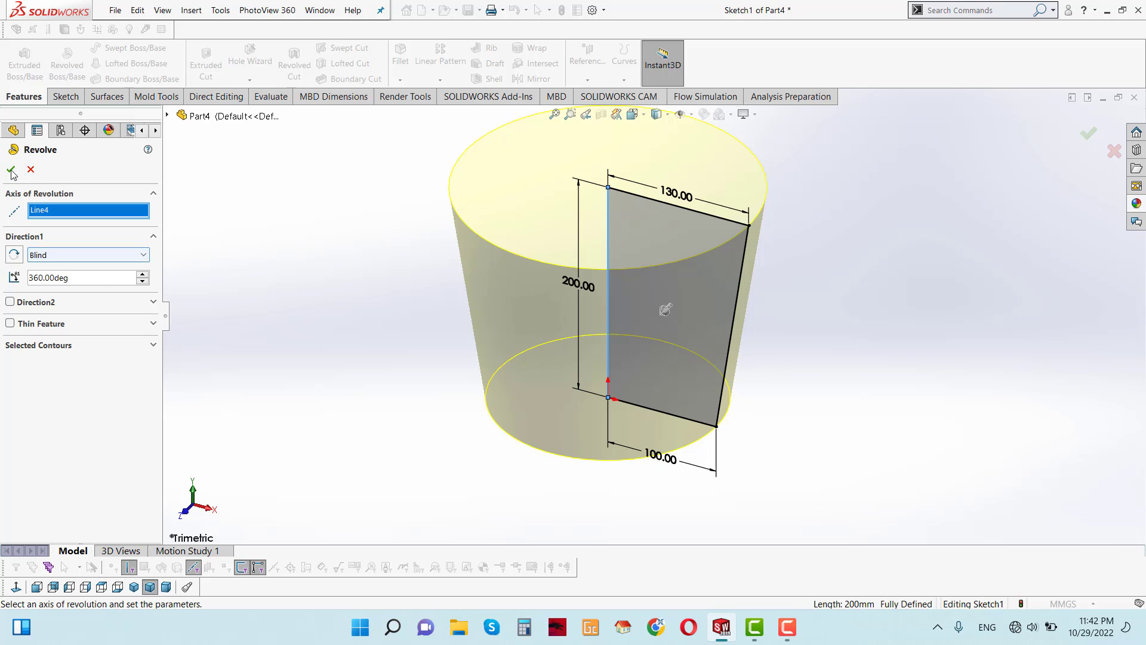
right_click(665, 309)
Orbit around the new solid tub and bring up its appearance settings.
mouse_move(776, 405)
middle_down()
mouse_move(802, 351)
mouse_move(791, 359)
middle_up()
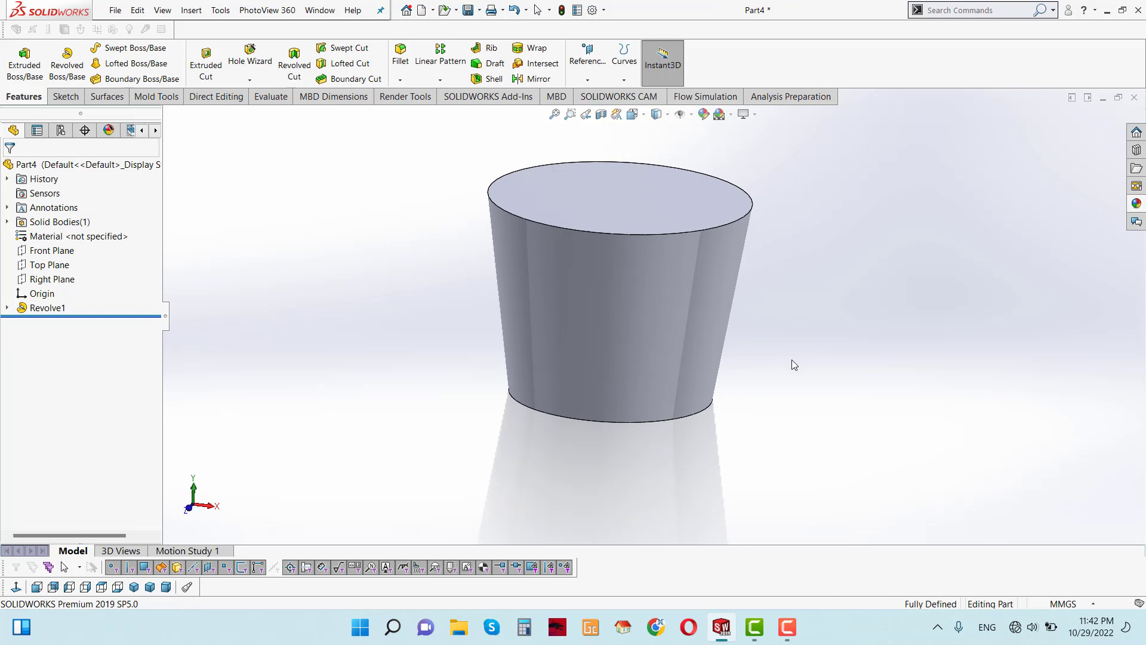
scroll(691, 317, down, 3)
scroll(692, 321, up, 2)
middle_drag(586, 212, 599, 256)
right_click(621, 266)
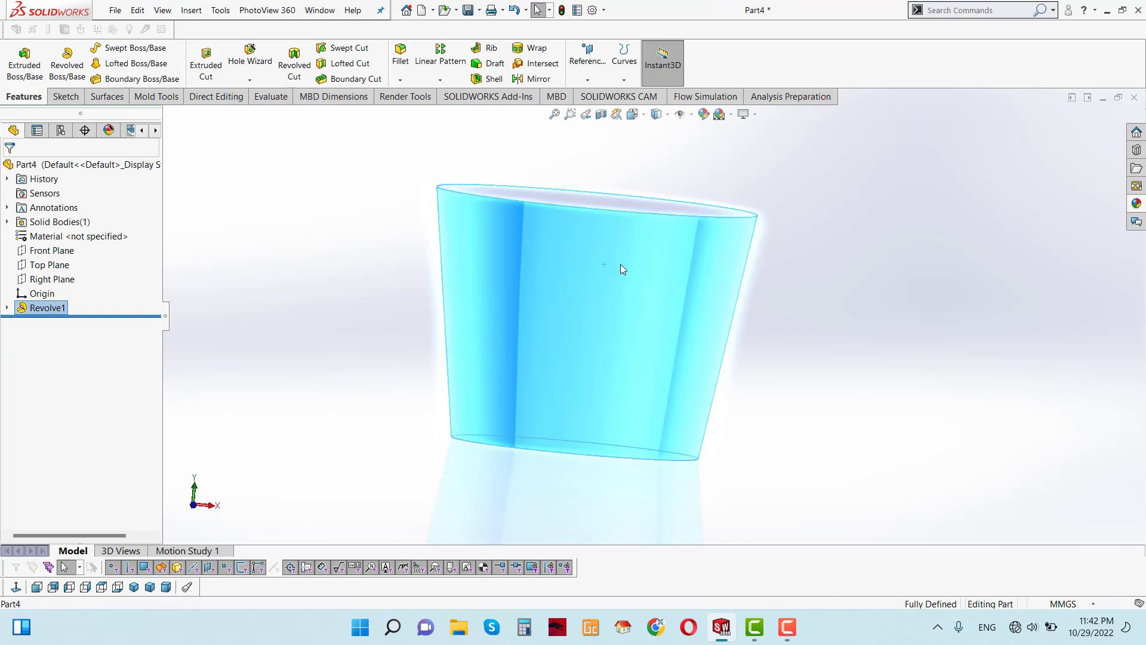
click(718, 229)
Apply green high gloss plastic to the tub and recolour it cyan-teal.
key(Escape)
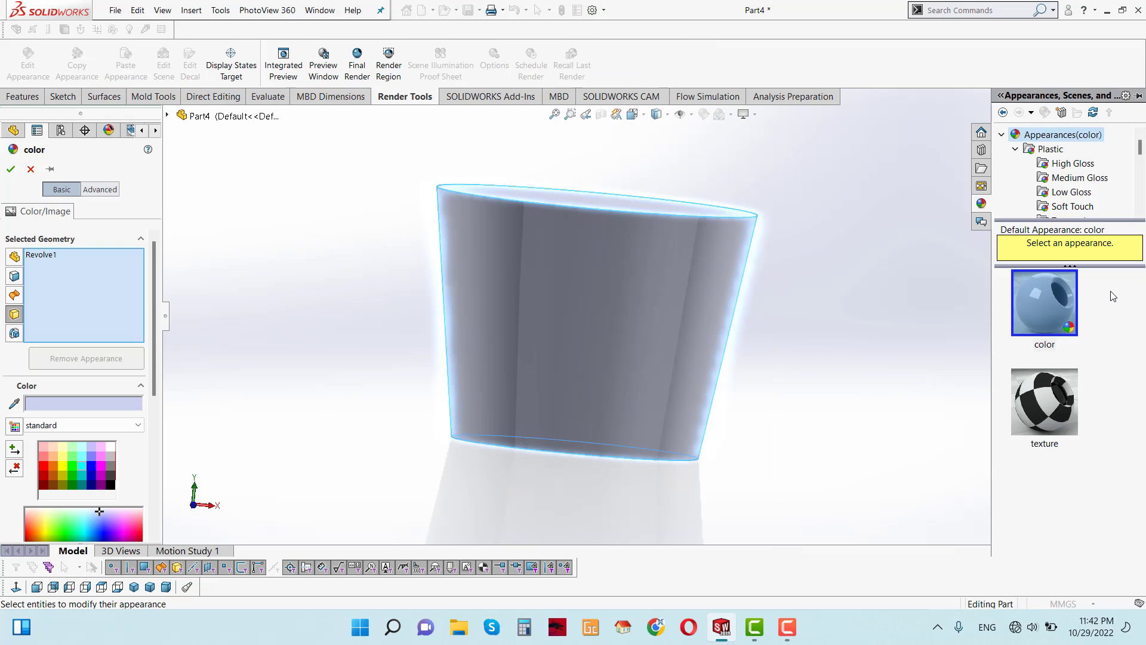
click(1053, 171)
scroll(1044, 483, down, 3)
scroll(1044, 489, down, 1)
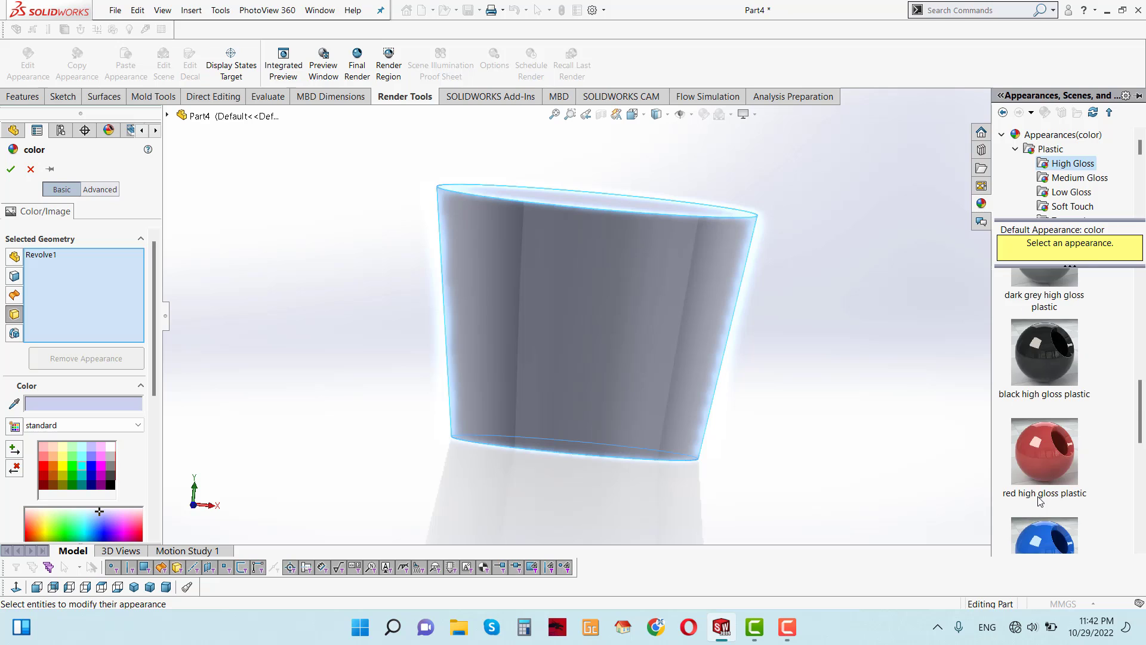
scroll(1042, 499, down, 2)
click(1045, 406)
click(1044, 502)
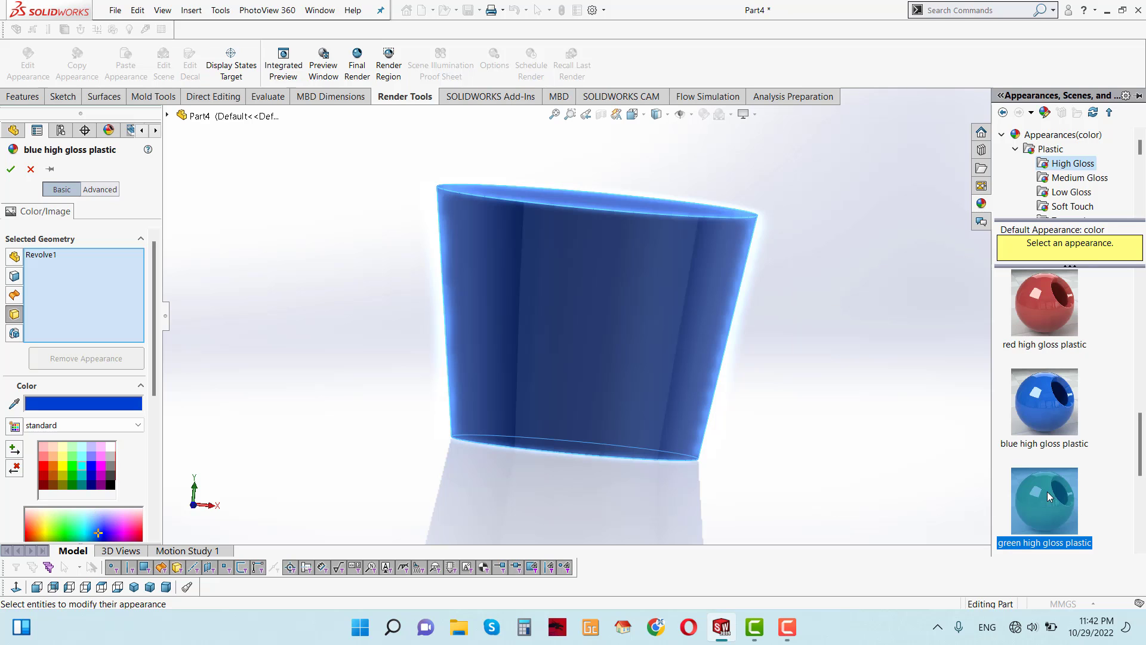
click(82, 464)
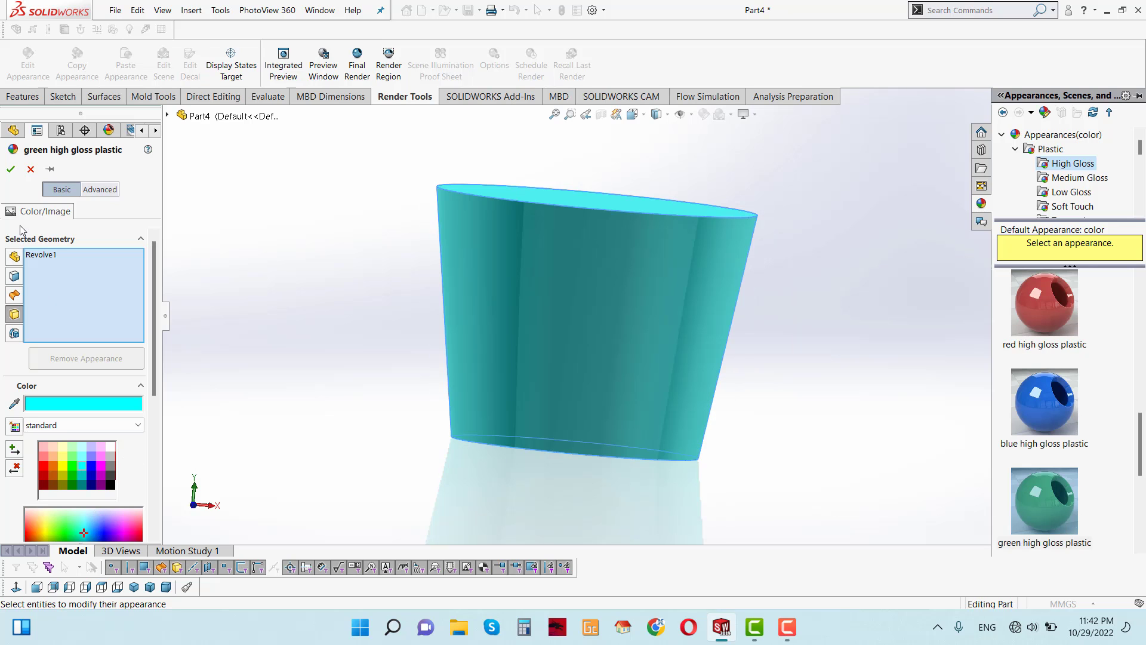
click(11, 169)
middle_drag(496, 286, 543, 391)
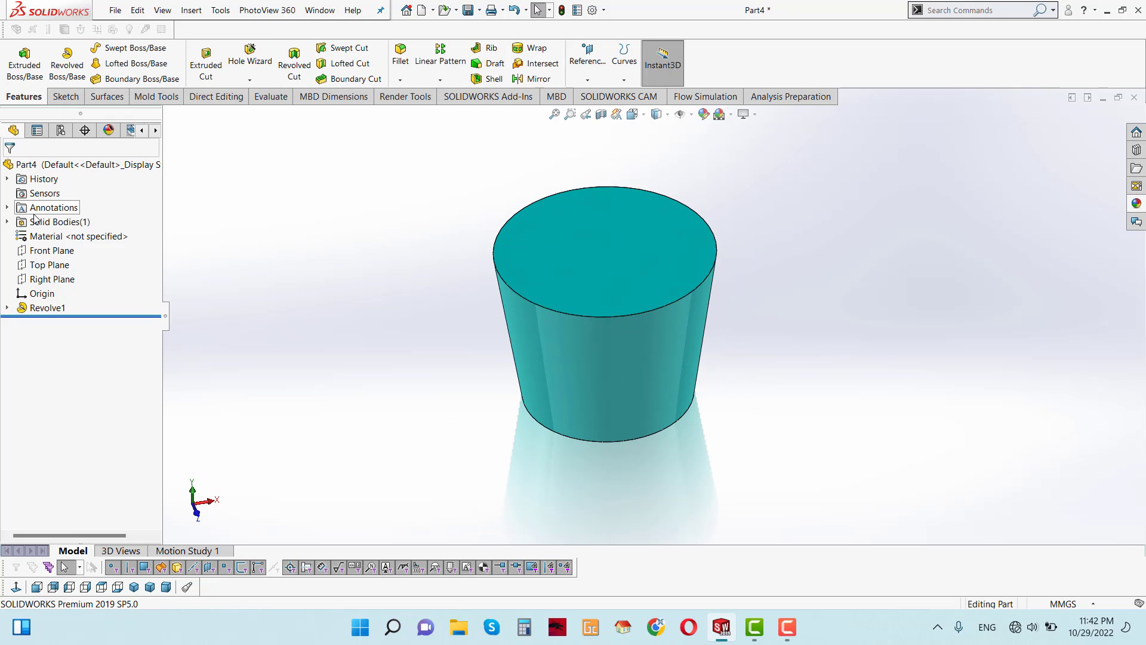
click(52, 250)
Sketch a circle on the Front Plane above the origin.
click(92, 238)
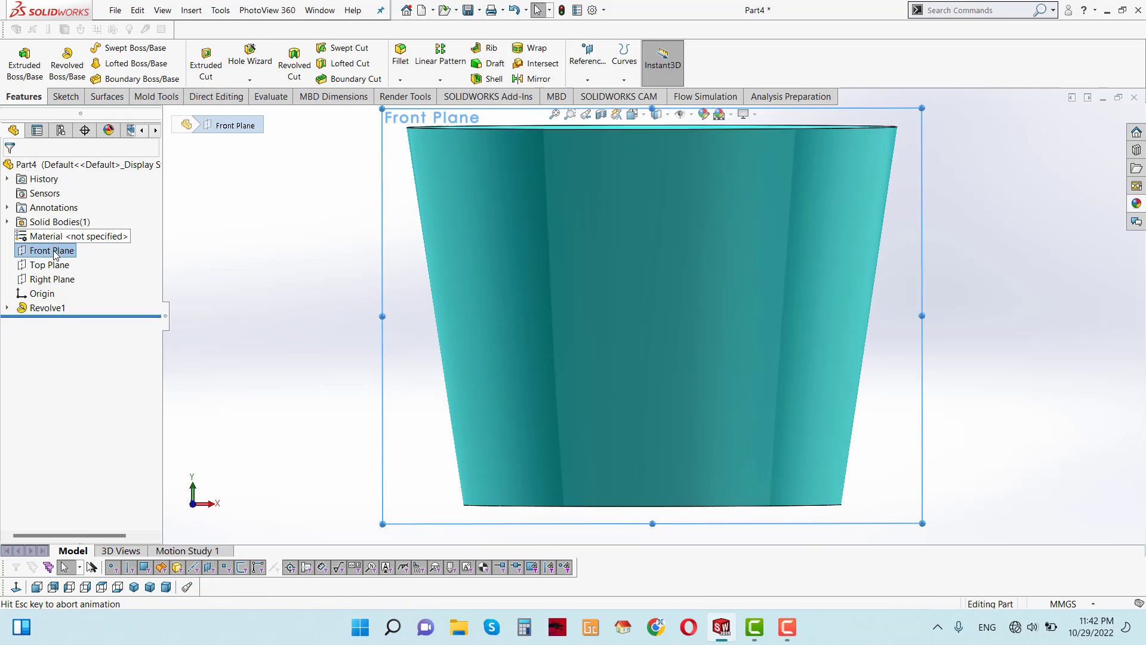
right_click(54, 250)
click(69, 231)
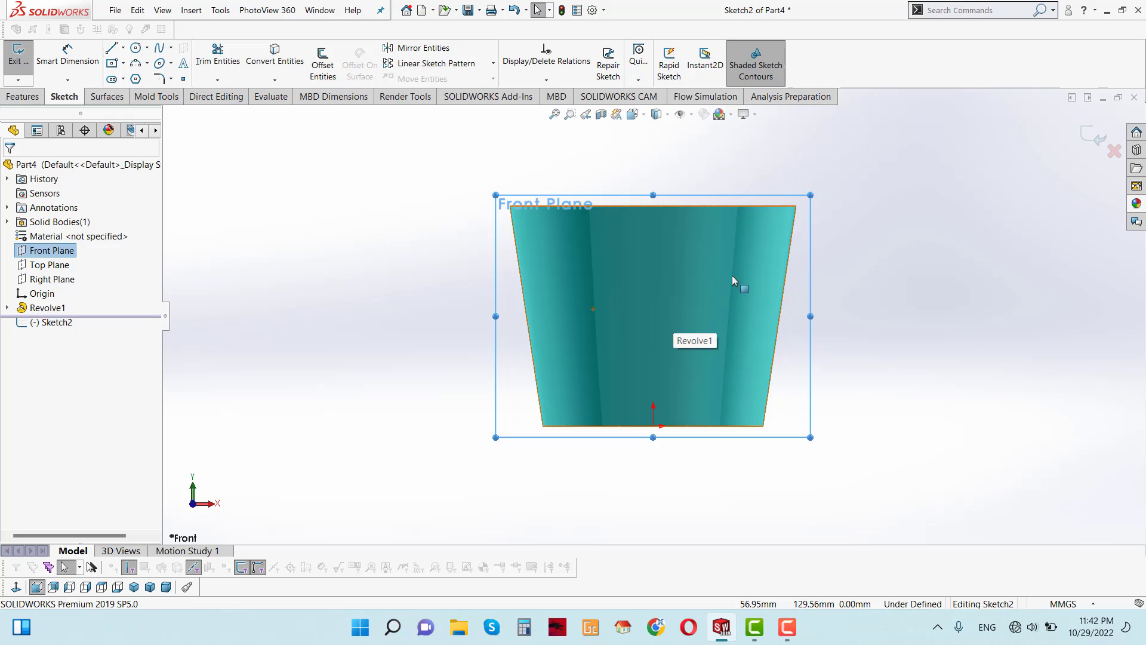
click(132, 50)
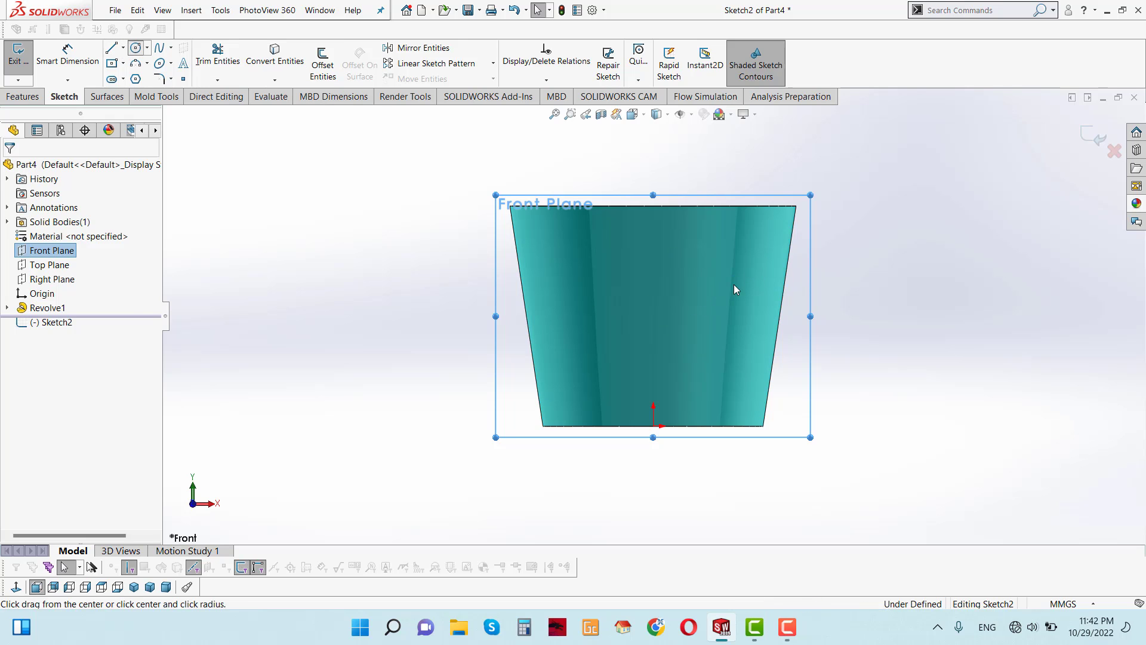
click(653, 242)
click(682, 283)
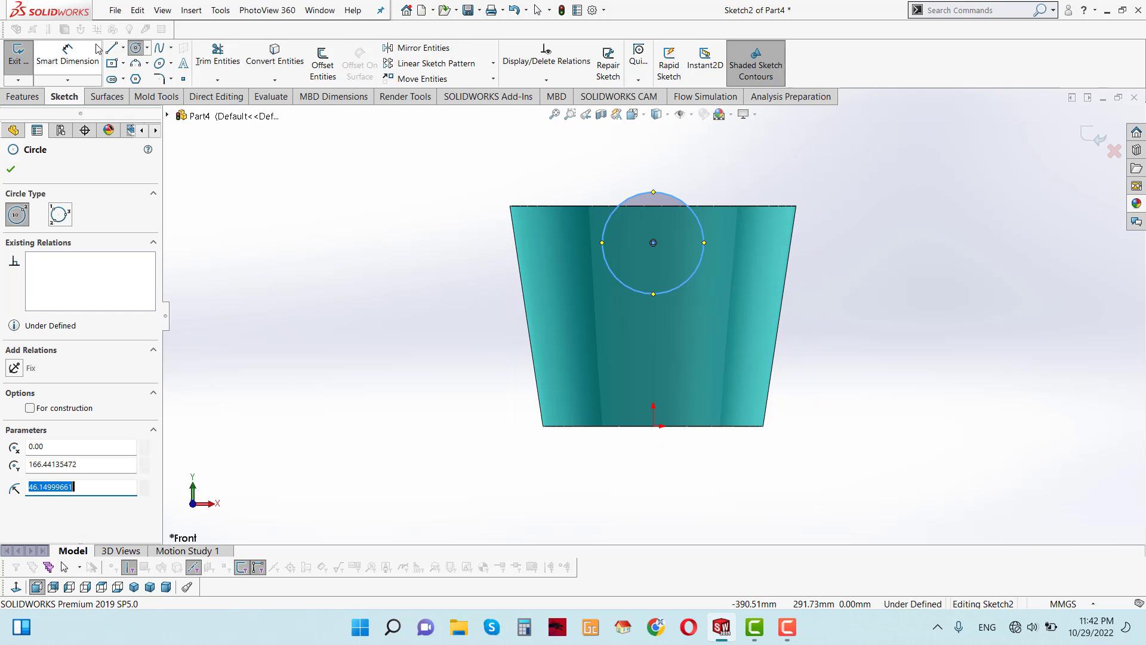
Dimension the circle: centre 150 mm above the origin, diameter 100 mm.
right_drag(716, 334, 715, 303)
click(653, 242)
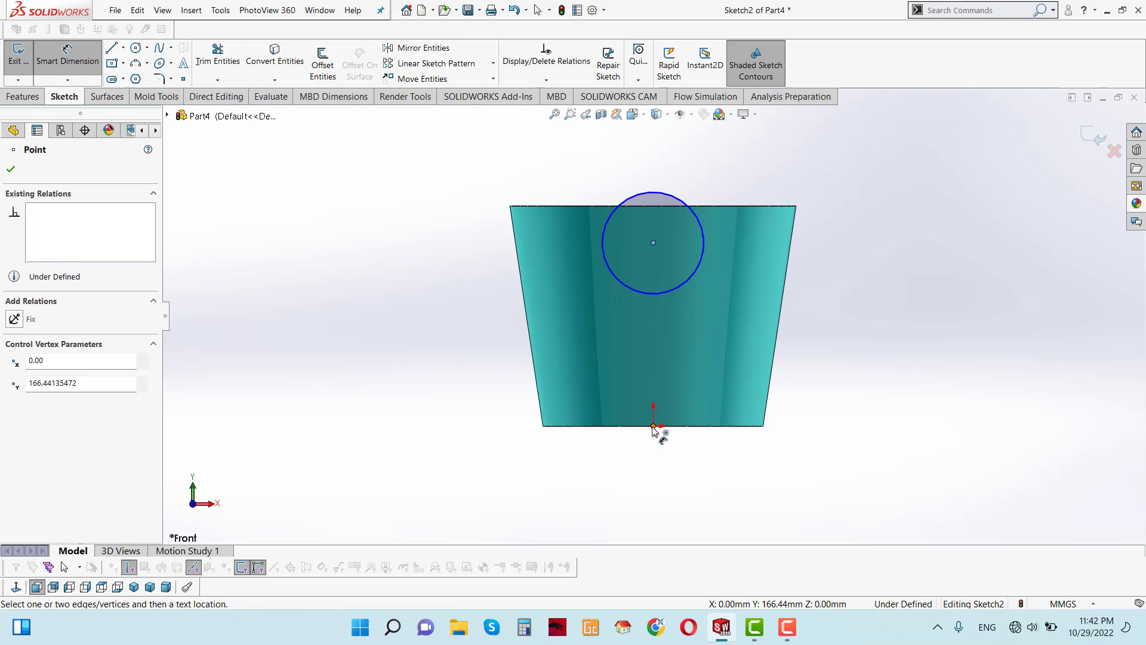
click(653, 426)
click(399, 335)
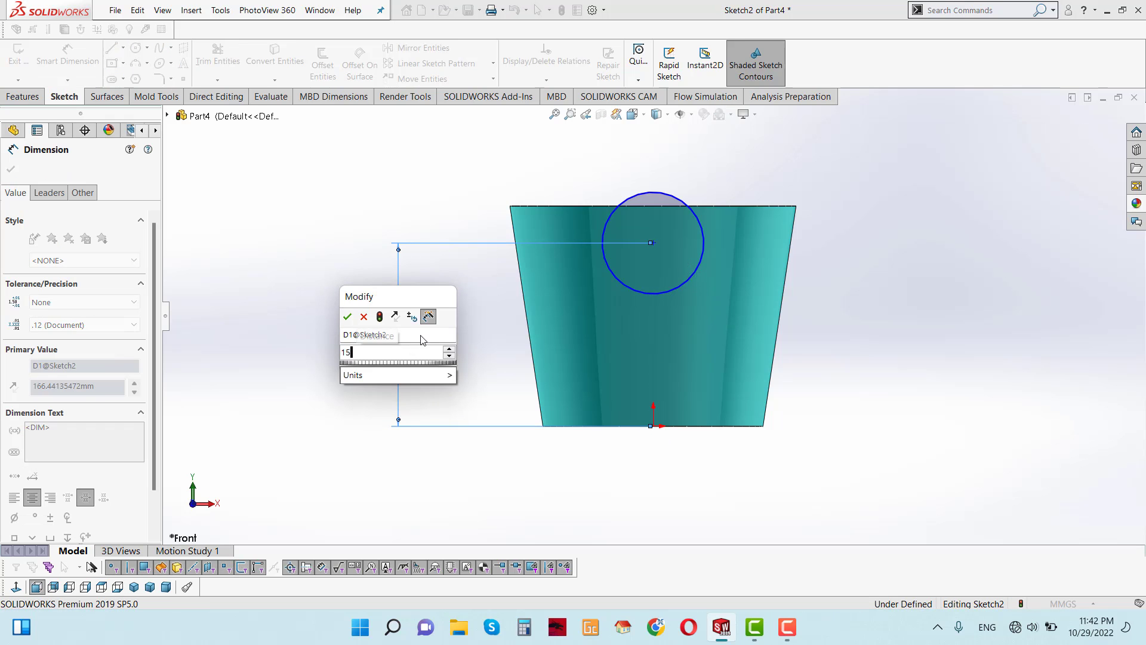
text(150)
key(Return)
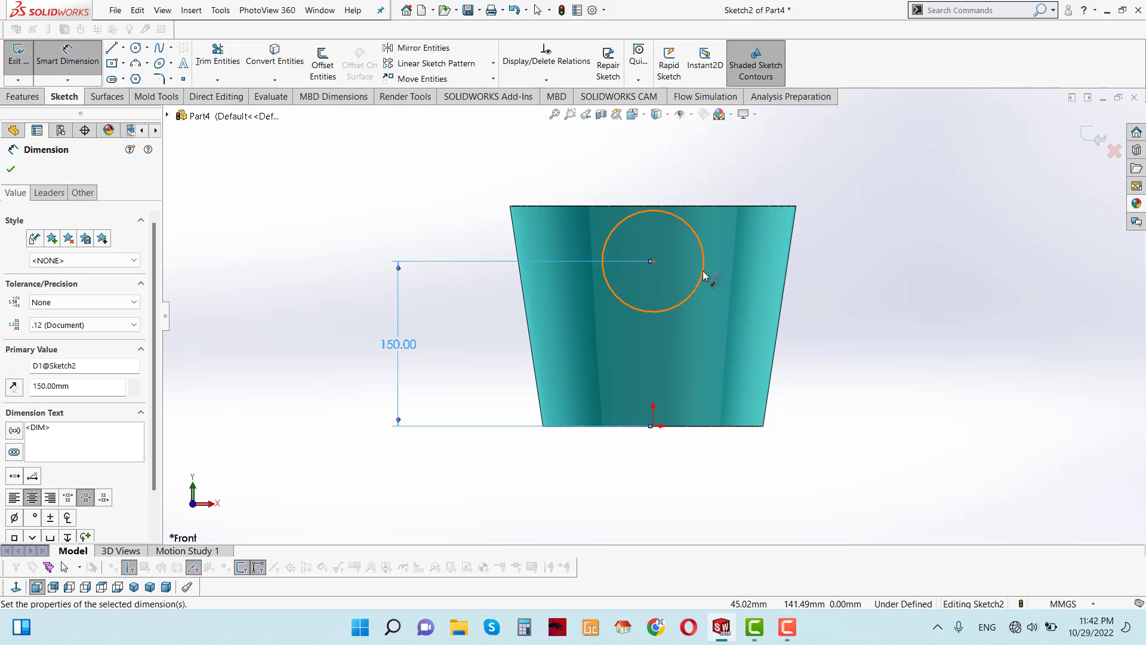
click(705, 274)
click(887, 277)
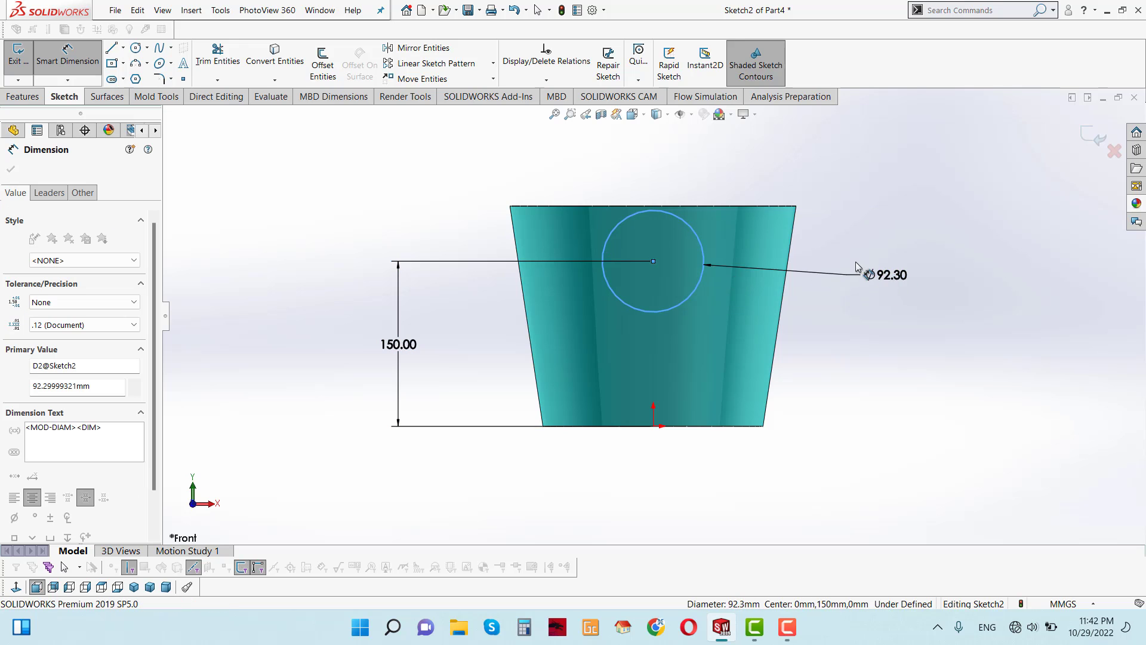
text(100)
key(Return)
scroll(773, 226, down, 2)
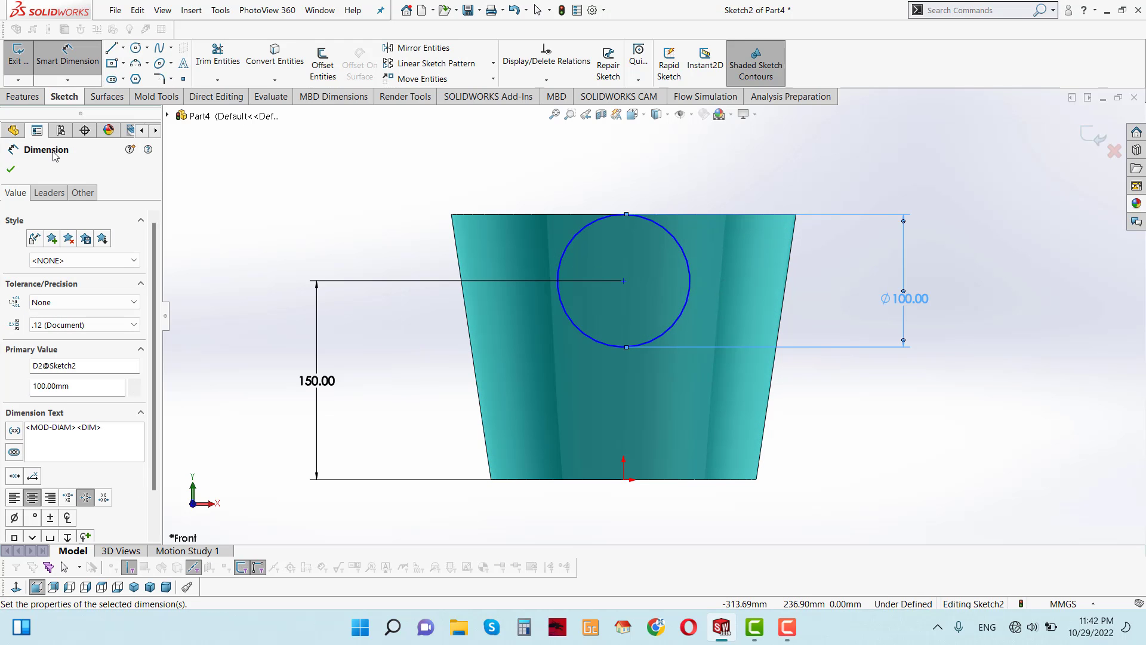
click(11, 169)
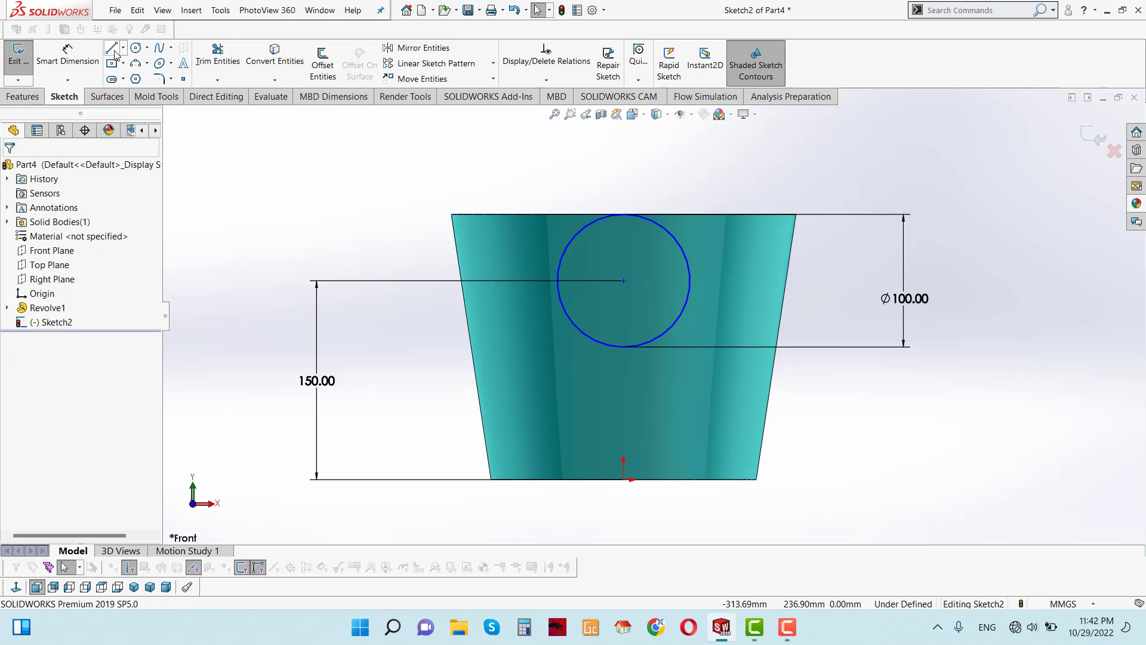
Draw a horizontal line across the part, 10 mm above the circle centre.
click(340, 255)
click(851, 259)
right_click(851, 259)
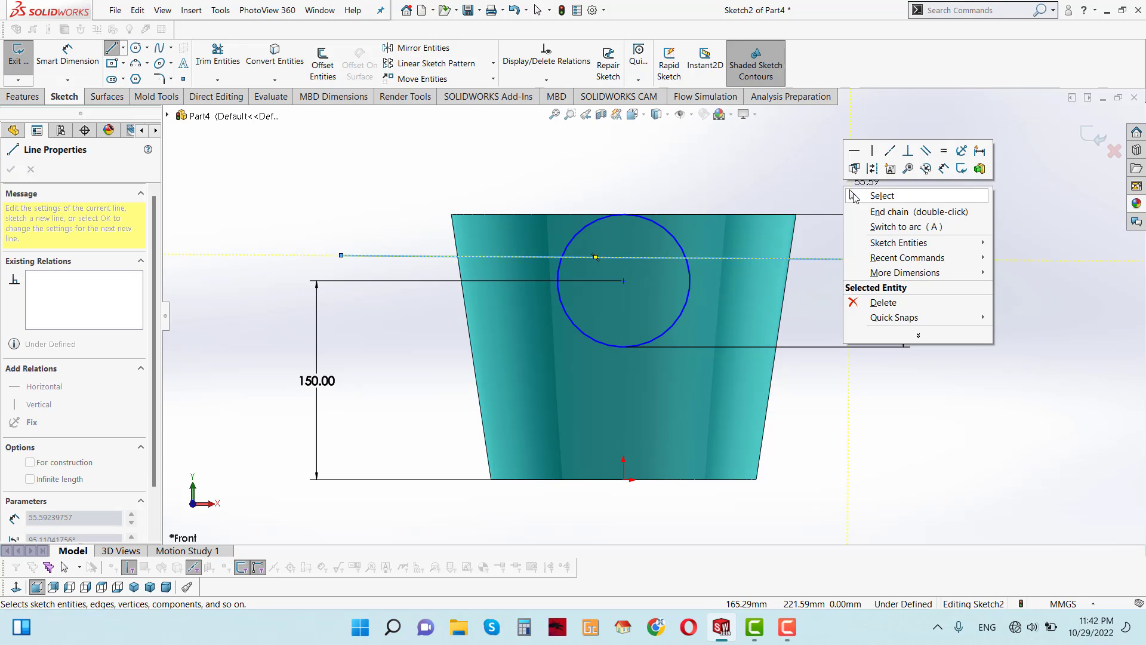
click(880, 195)
click(67, 60)
click(623, 282)
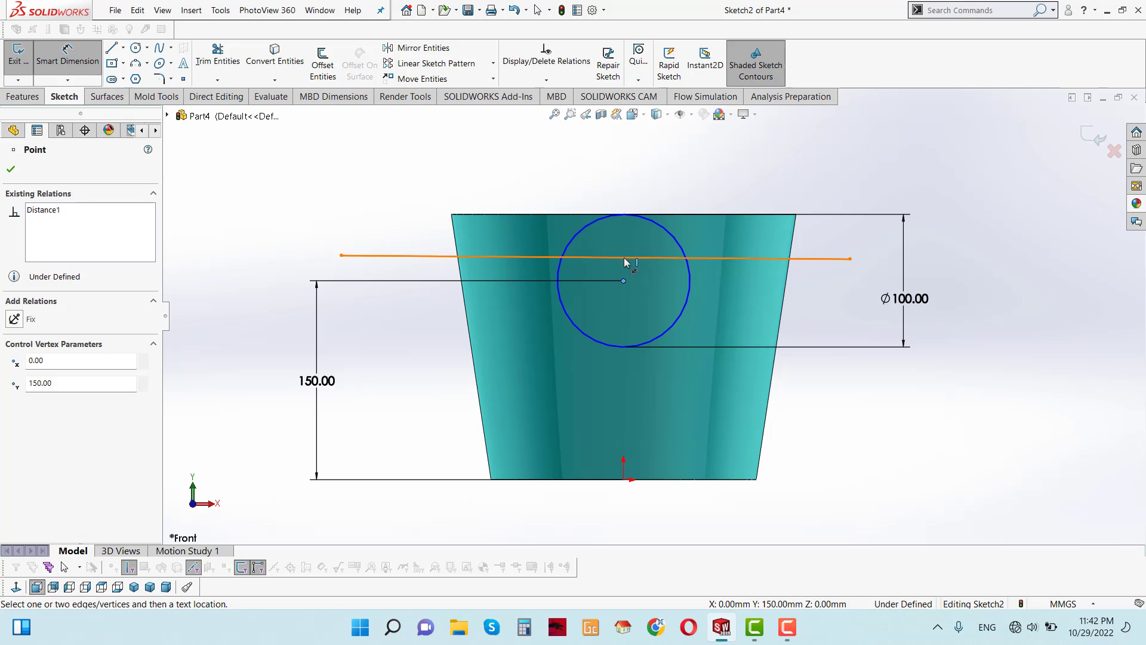
click(343, 256)
click(279, 276)
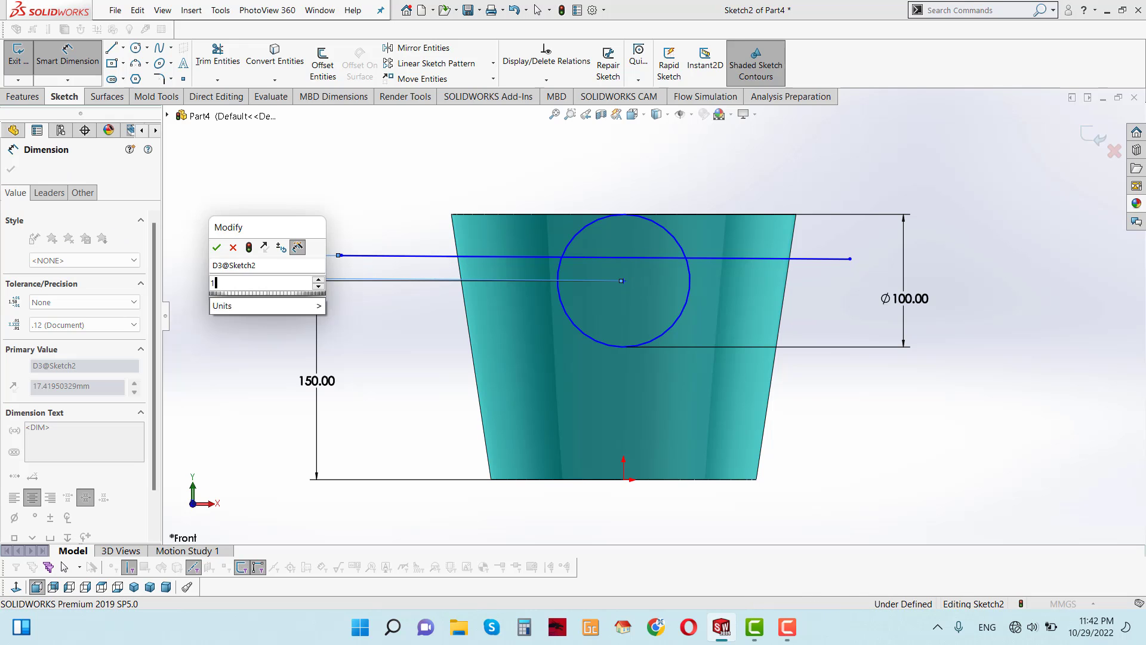
text(10)
key(Return)
scroll(714, 263, down, 2)
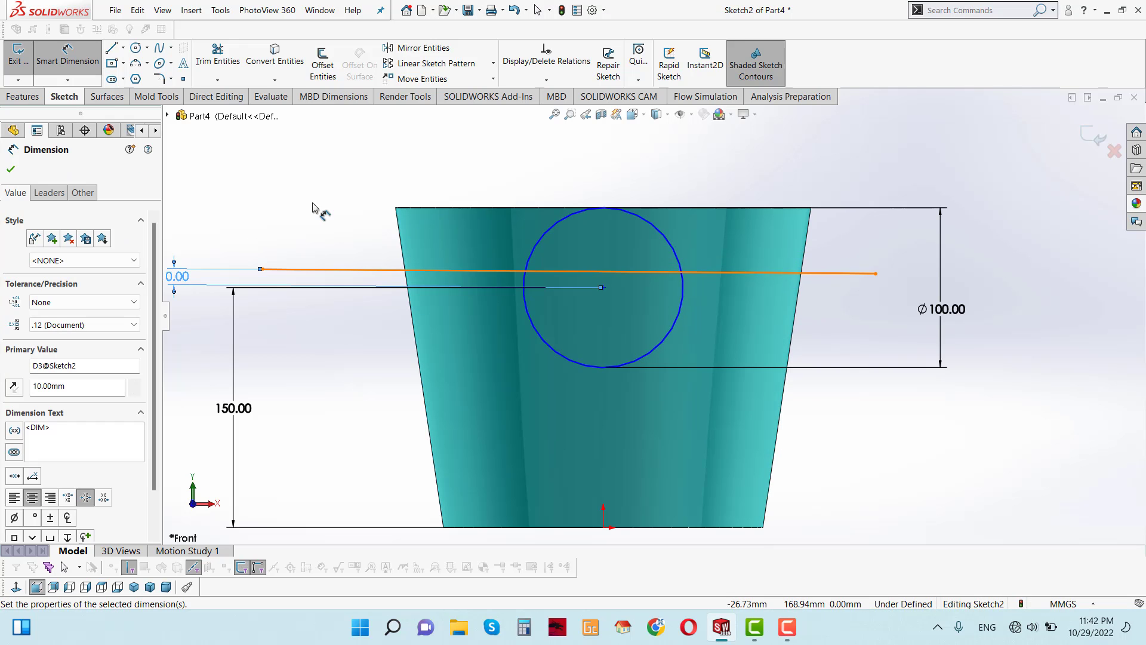
Add the left, top and right sides to close the outline above the line.
click(113, 48)
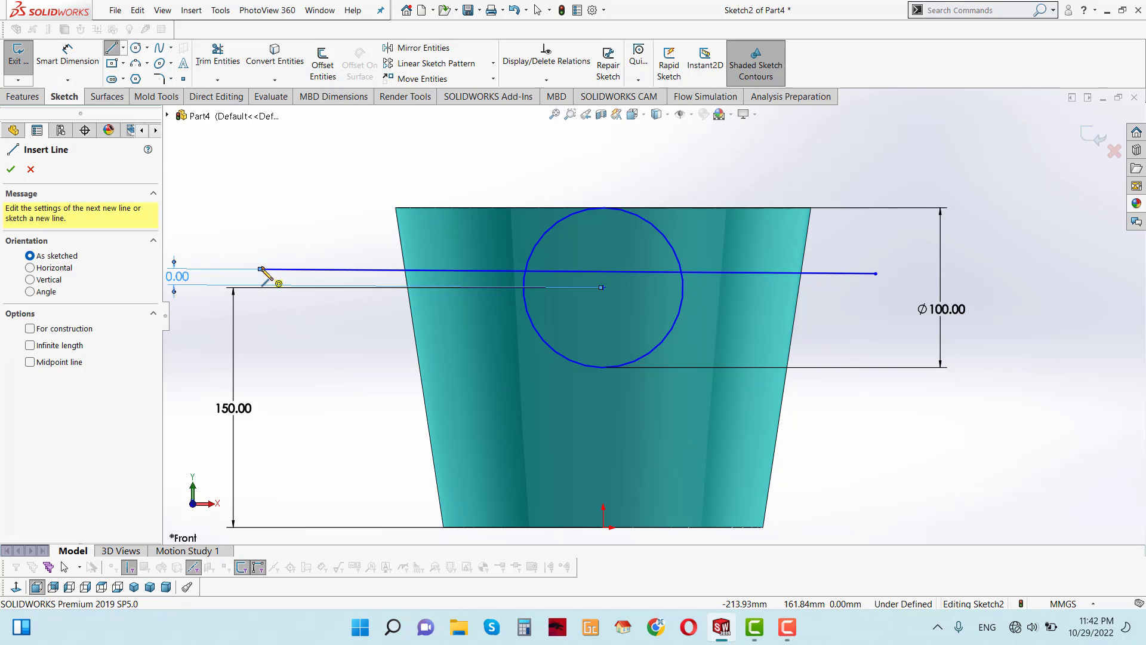
click(263, 269)
click(275, 154)
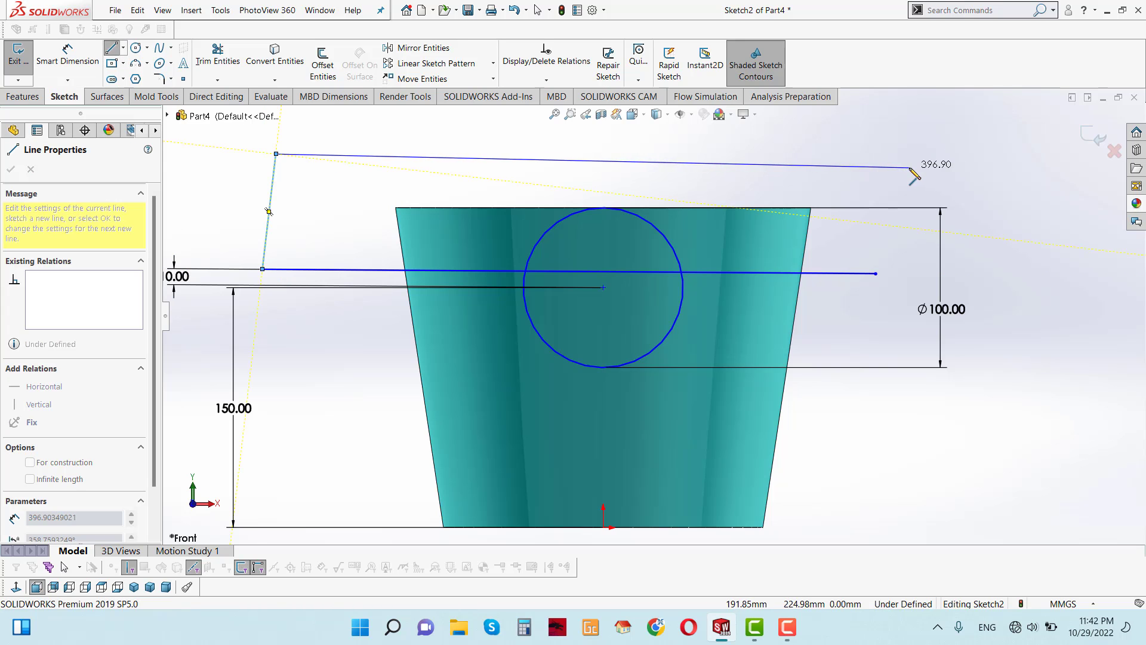
click(880, 158)
click(875, 274)
right_click(919, 170)
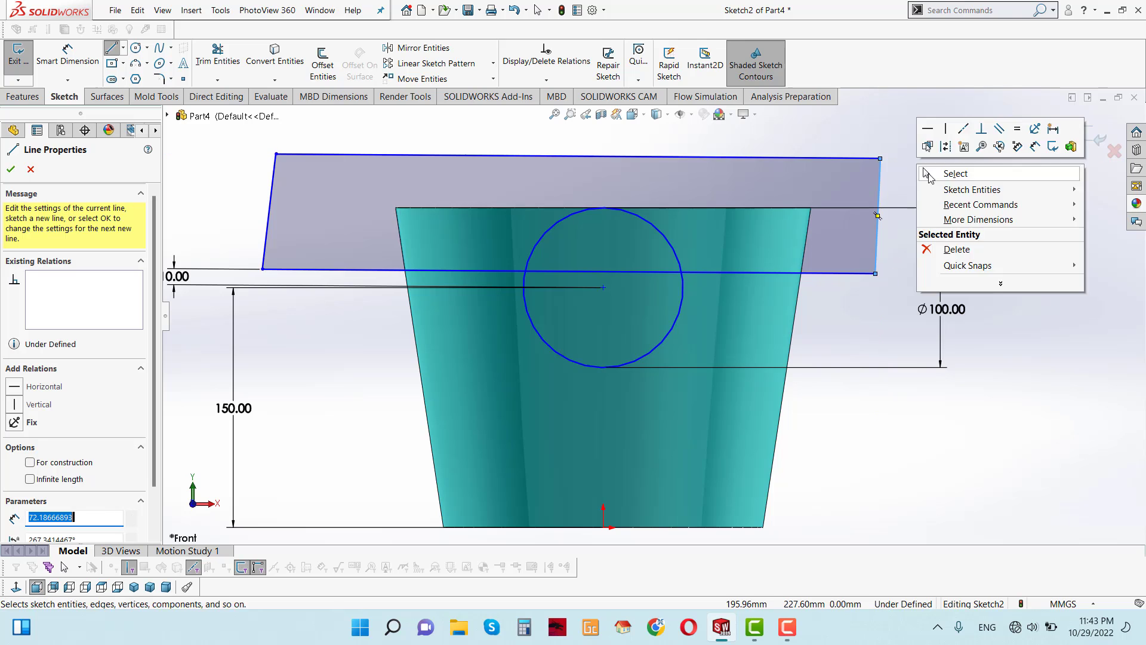
click(955, 173)
scroll(707, 349, down, 1)
Trim away the circle's lower arc and the line segment inside it.
click(217, 54)
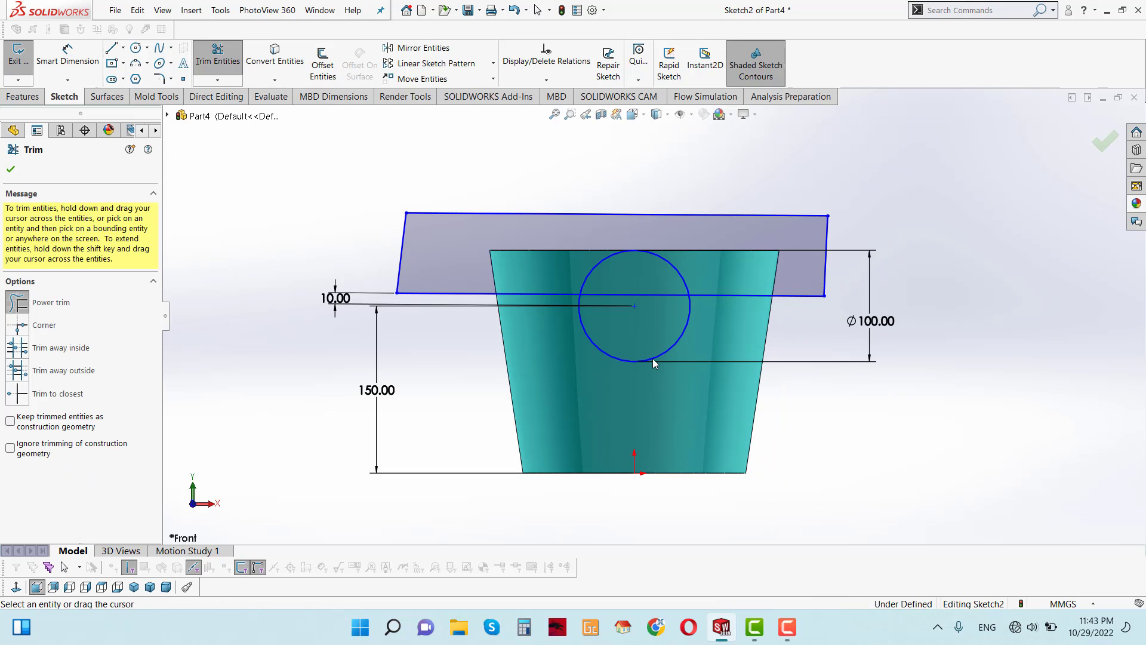
drag(653, 359, 679, 338)
click(10, 175)
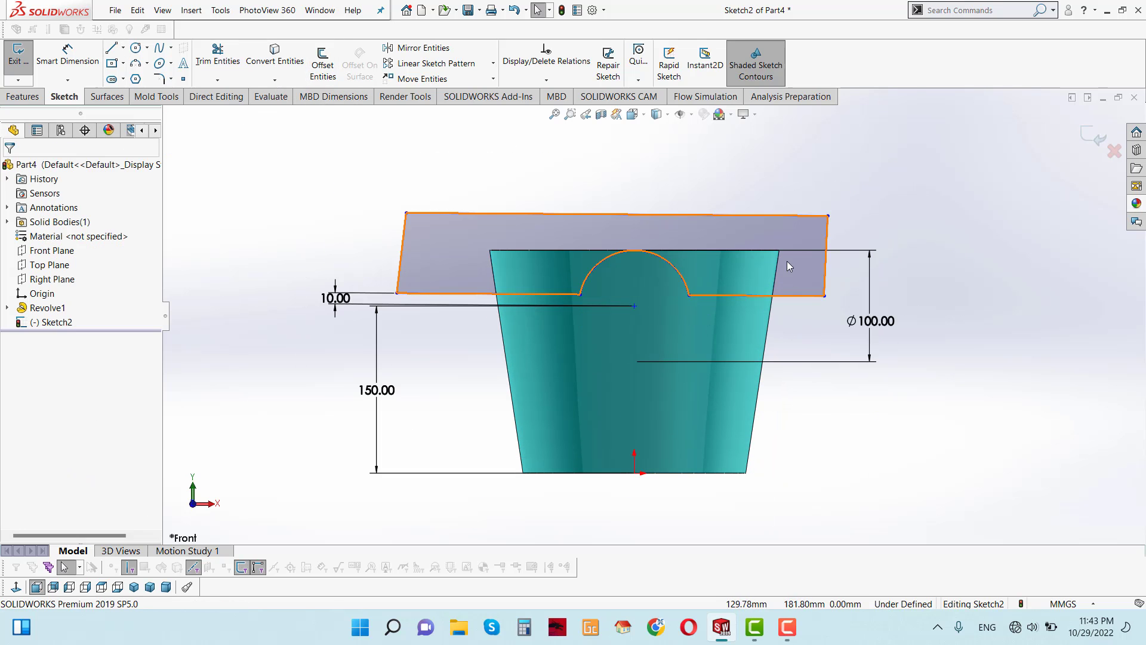
middle_drag(786, 260, 739, 362)
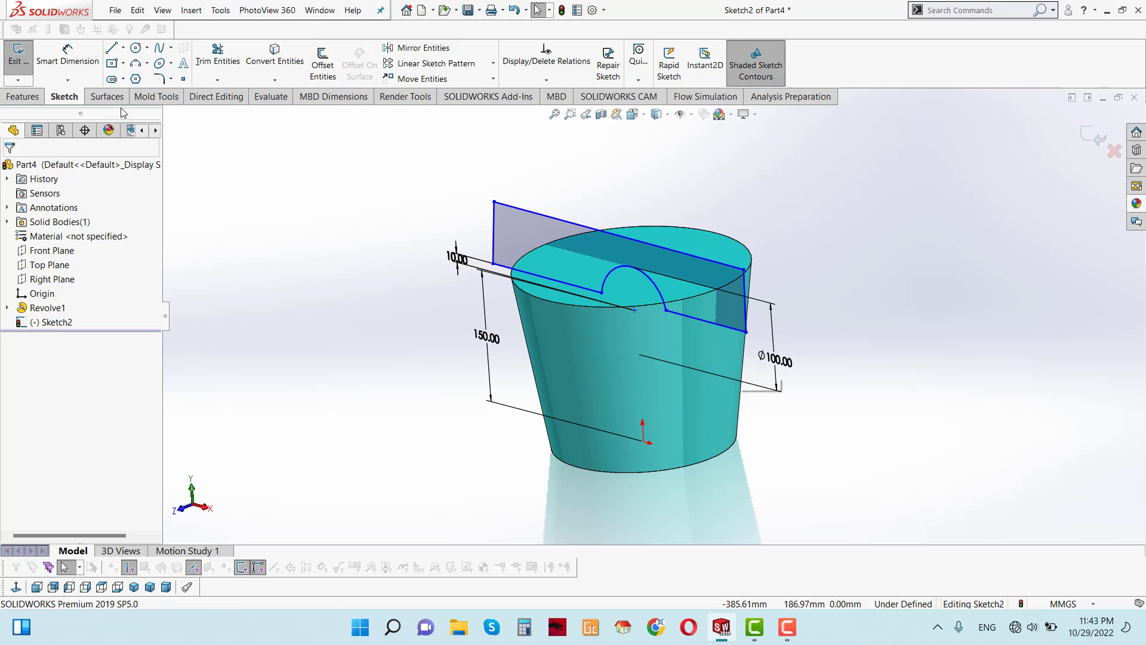
Extrude-cut the profile Through All in both directions.
click(23, 96)
click(206, 60)
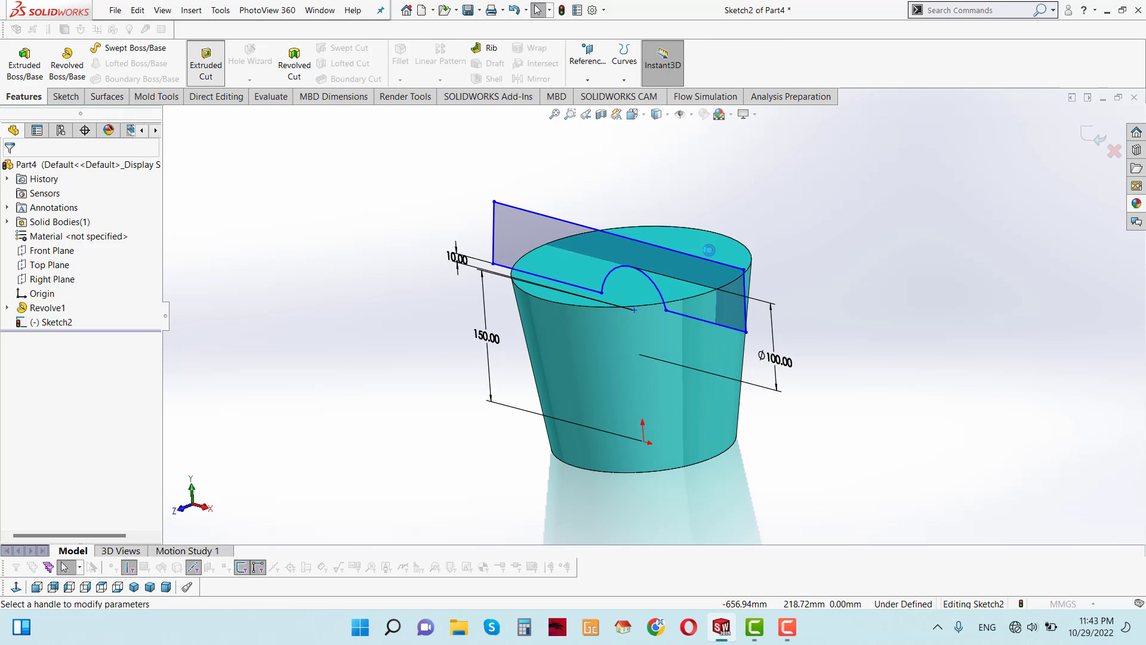
click(89, 252)
click(60, 285)
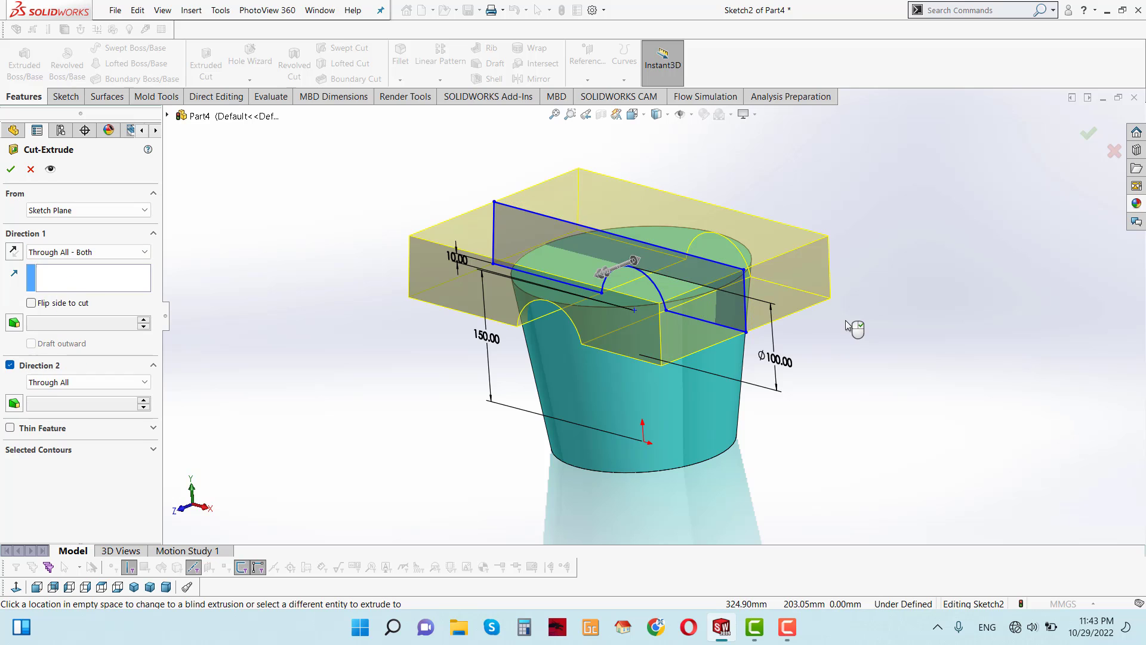
click(10, 169)
mouse_move(834, 435)
middle_down()
mouse_move(834, 448)
mouse_move(880, 471)
middle_up()
scroll(619, 279, down, 5)
middle_drag(619, 279, 418, 180)
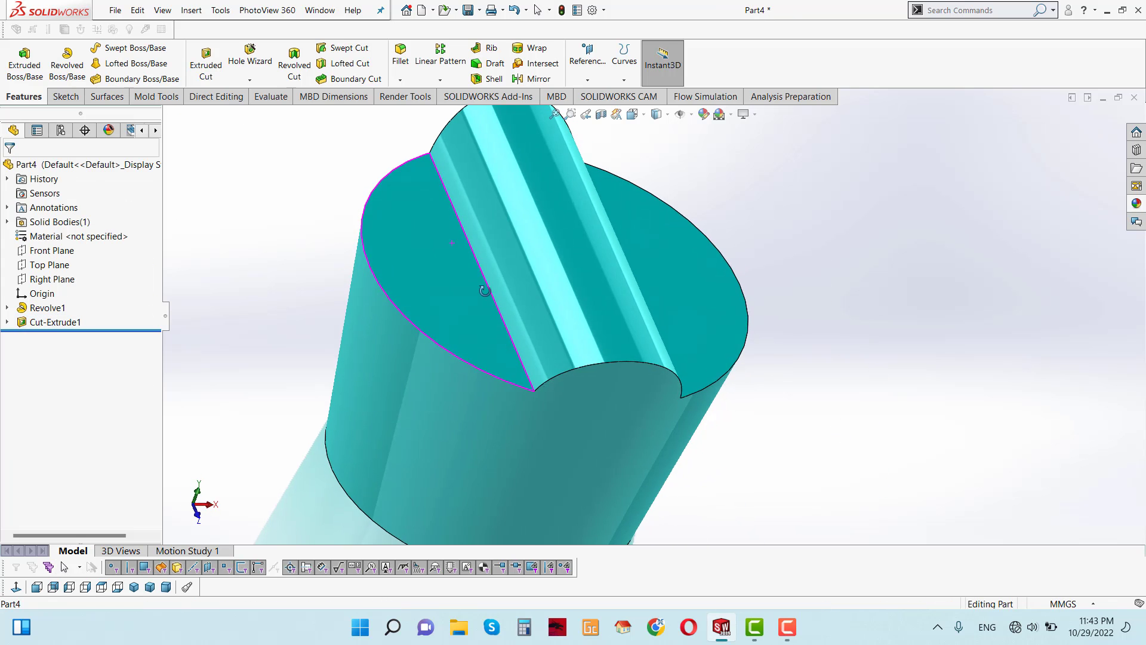
scroll(276, 114, down, 3)
Fillet the two slot edges and the bottom face with 10 mm radius.
click(400, 55)
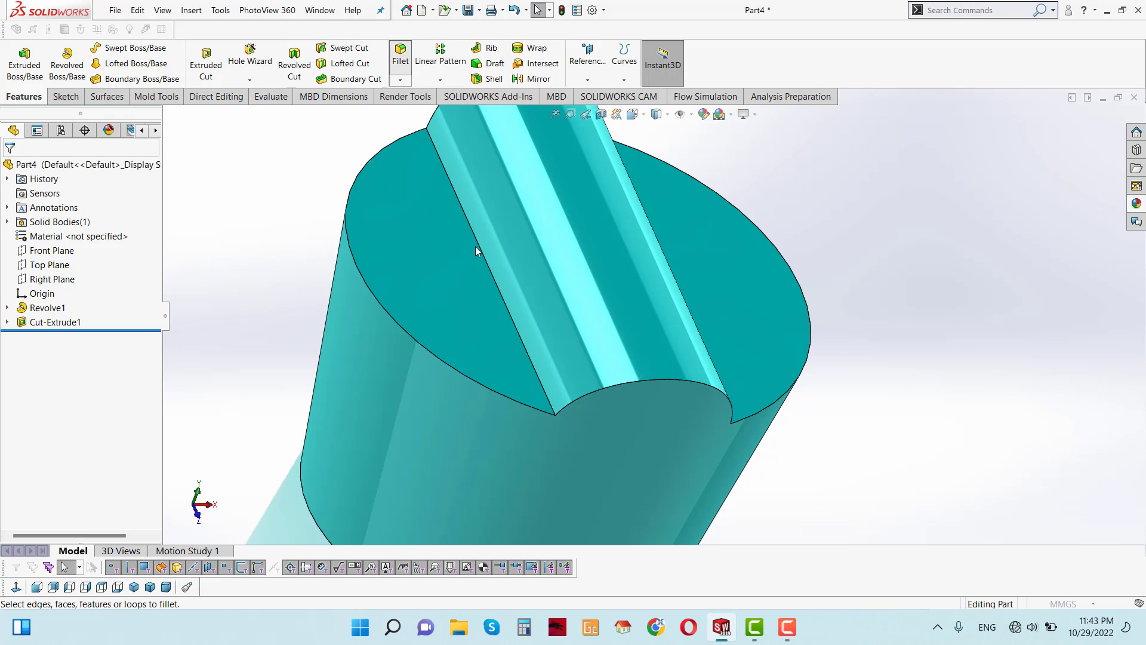
click(485, 258)
scroll(685, 308, up, 3)
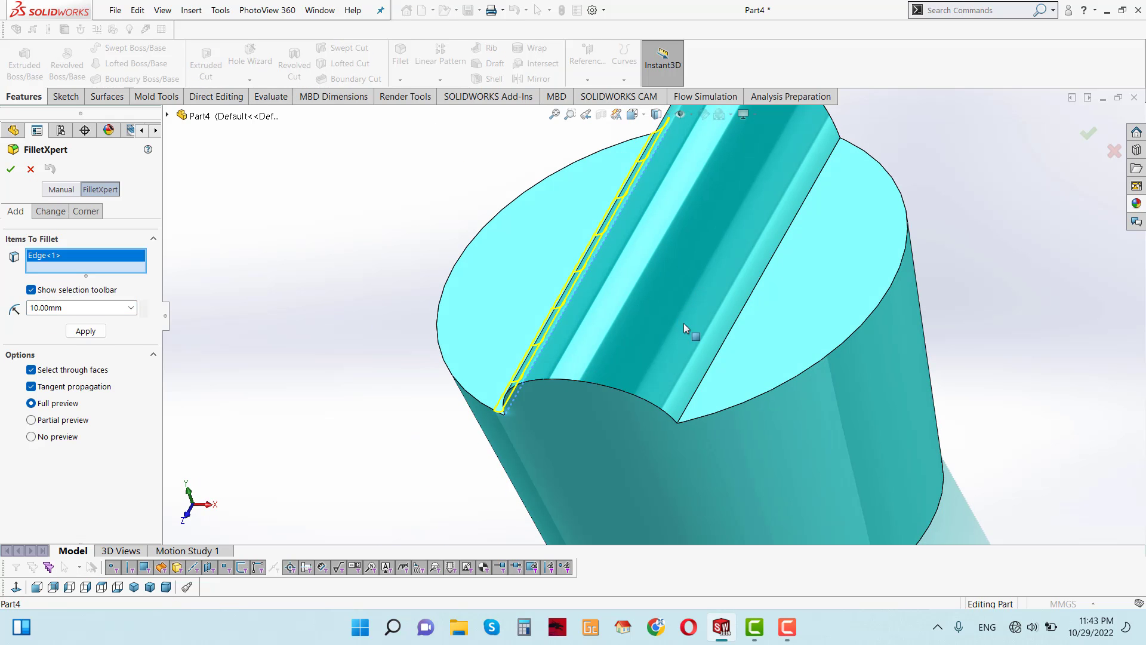
click(717, 356)
mouse_move(717, 357)
middle_down()
mouse_move(768, 432)
mouse_move(770, 235)
middle_up()
scroll(724, 427, down, 3)
click(682, 373)
scroll(725, 313, up, 3)
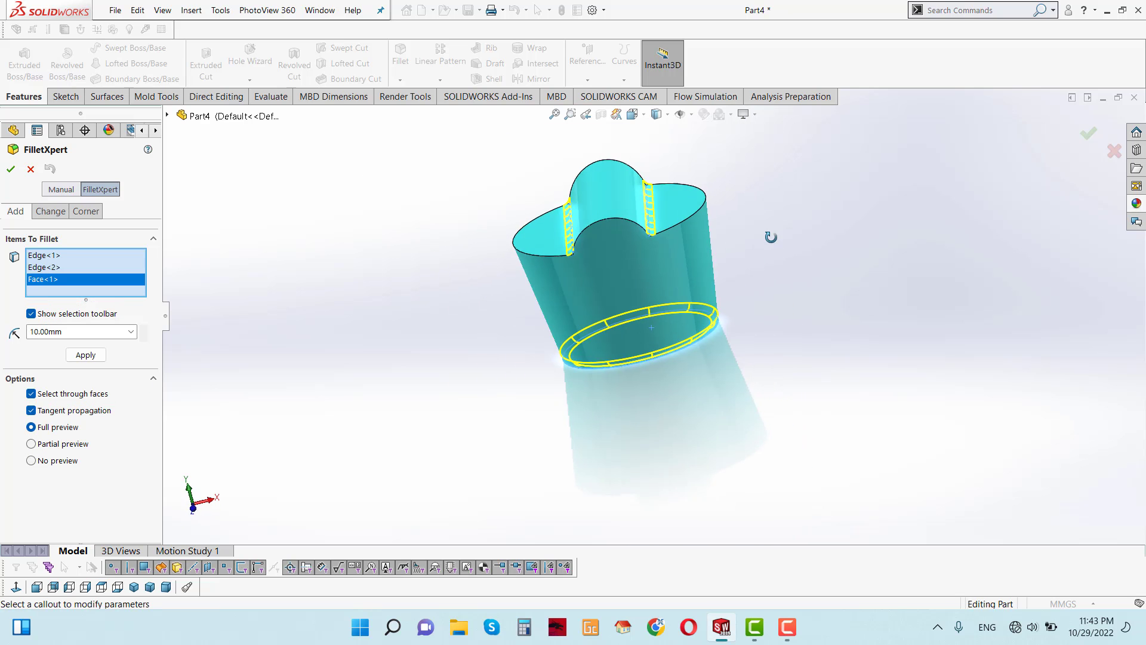
click(13, 168)
mouse_move(686, 269)
middle_down()
mouse_move(698, 201)
mouse_move(676, 236)
middle_up()
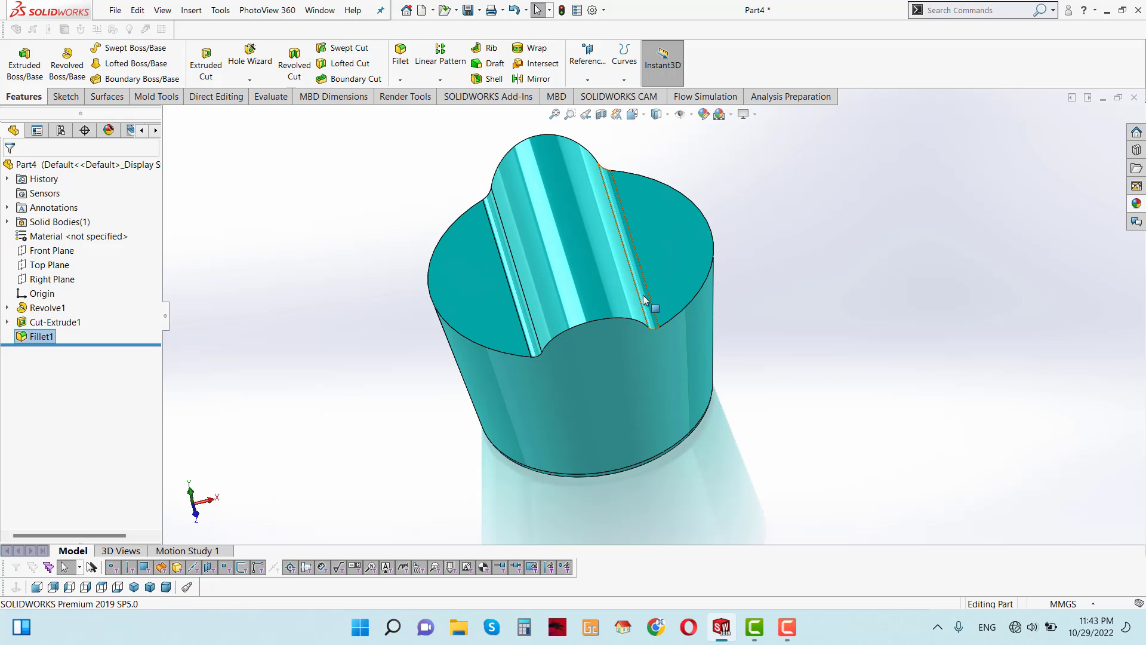
scroll(603, 214, down, 1)
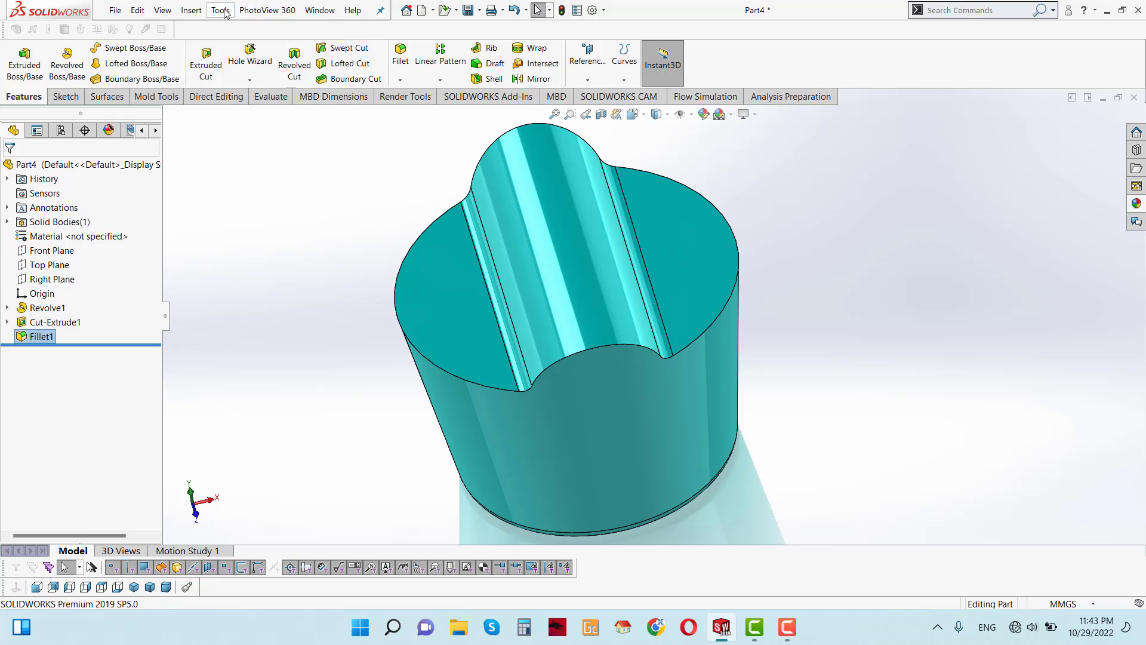
Shell the body to 10 mm walls, removing the four top faces.
click(193, 11)
mouse_move(214, 59)
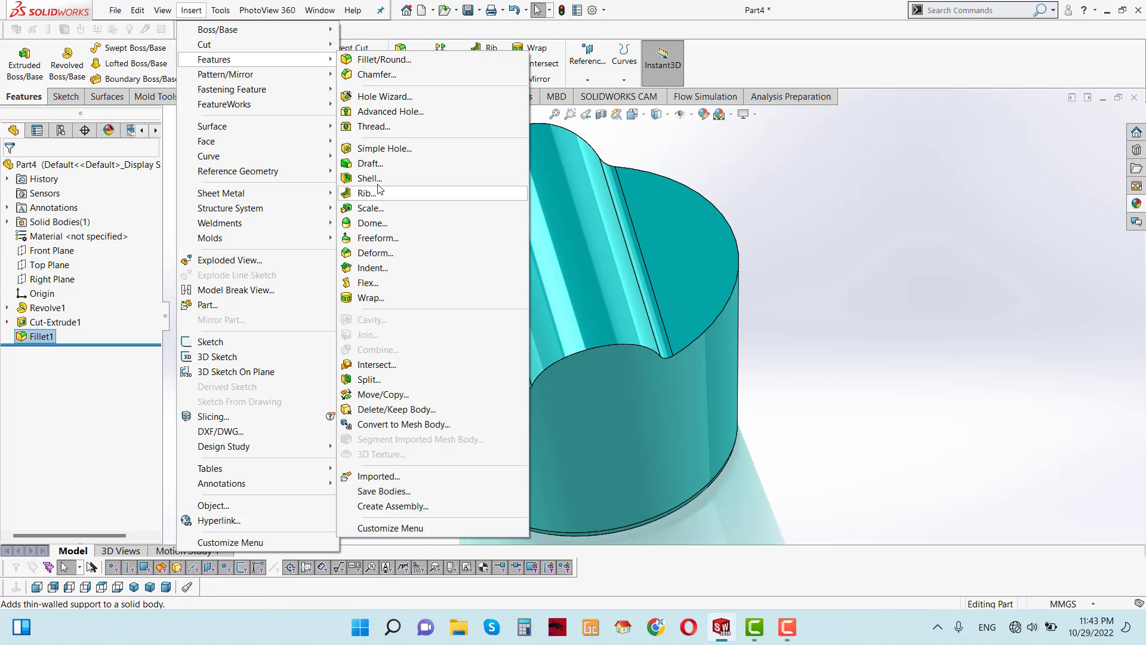
click(370, 178)
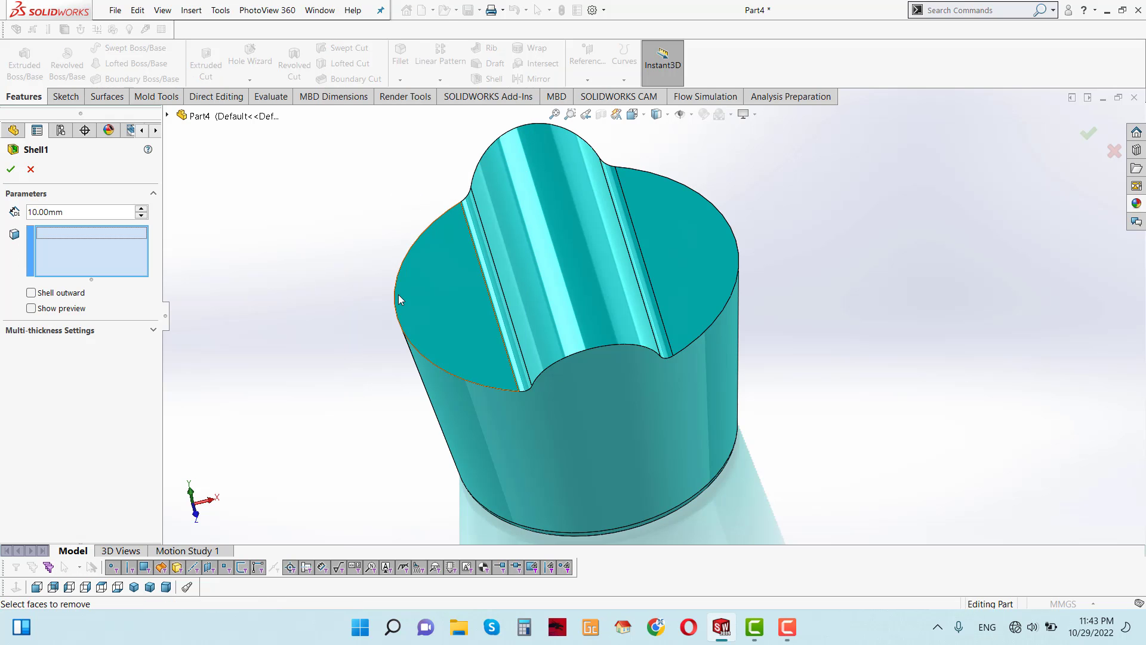
click(441, 305)
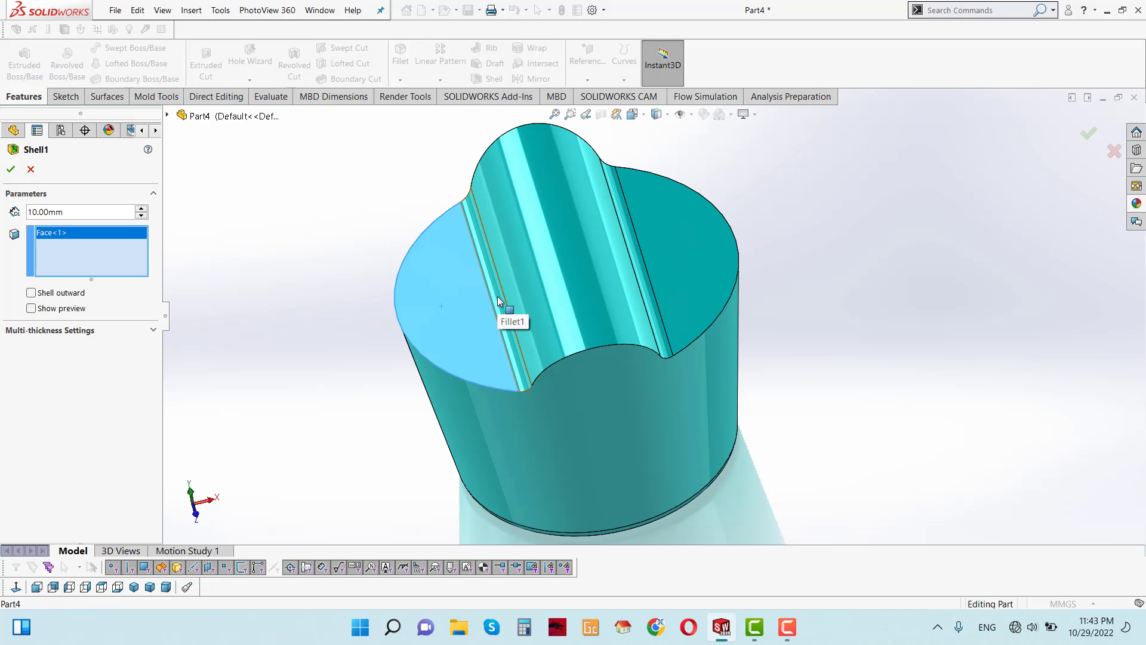
click(497, 296)
click(537, 278)
middle_drag(537, 278, 650, 277)
click(650, 276)
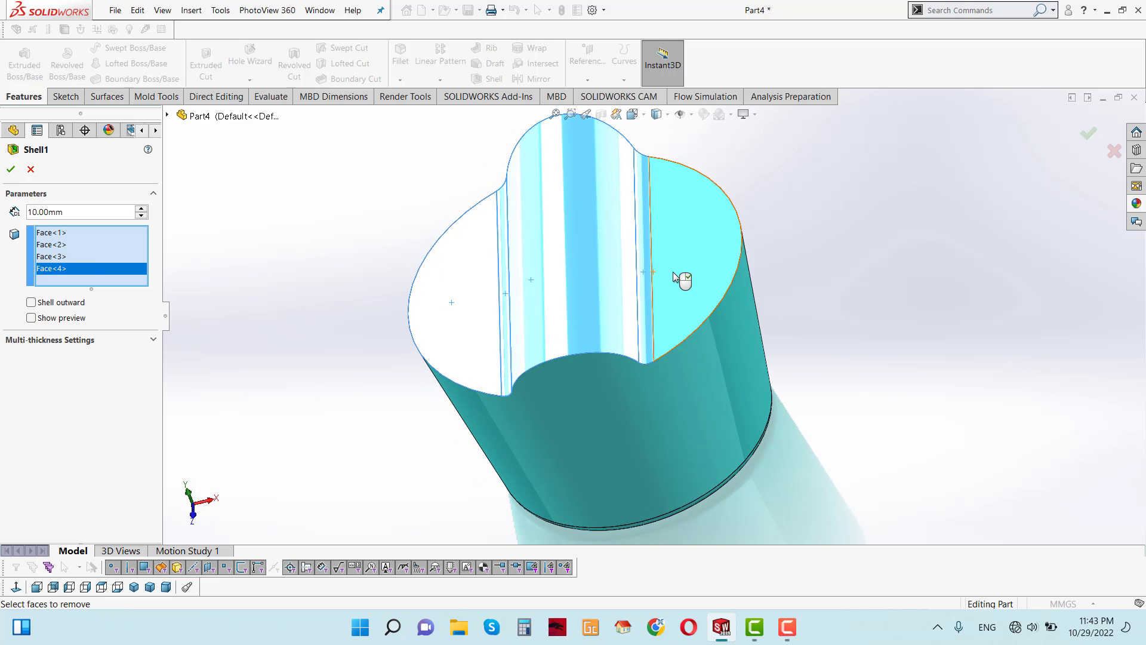
middle_drag(677, 339, 709, 281)
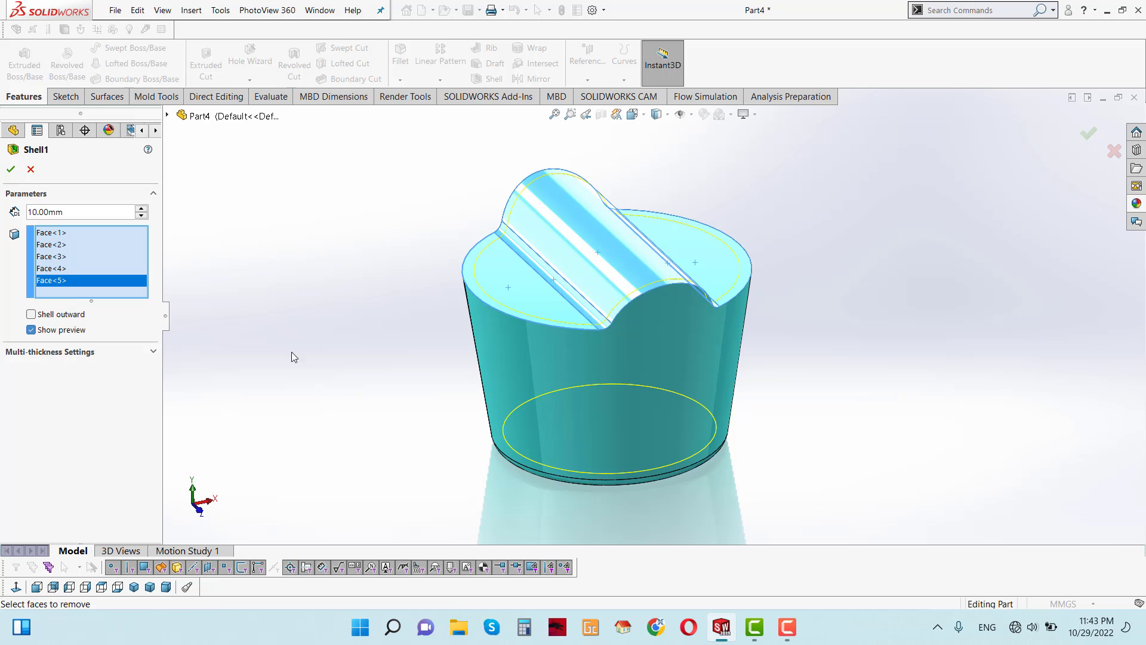
key(Return)
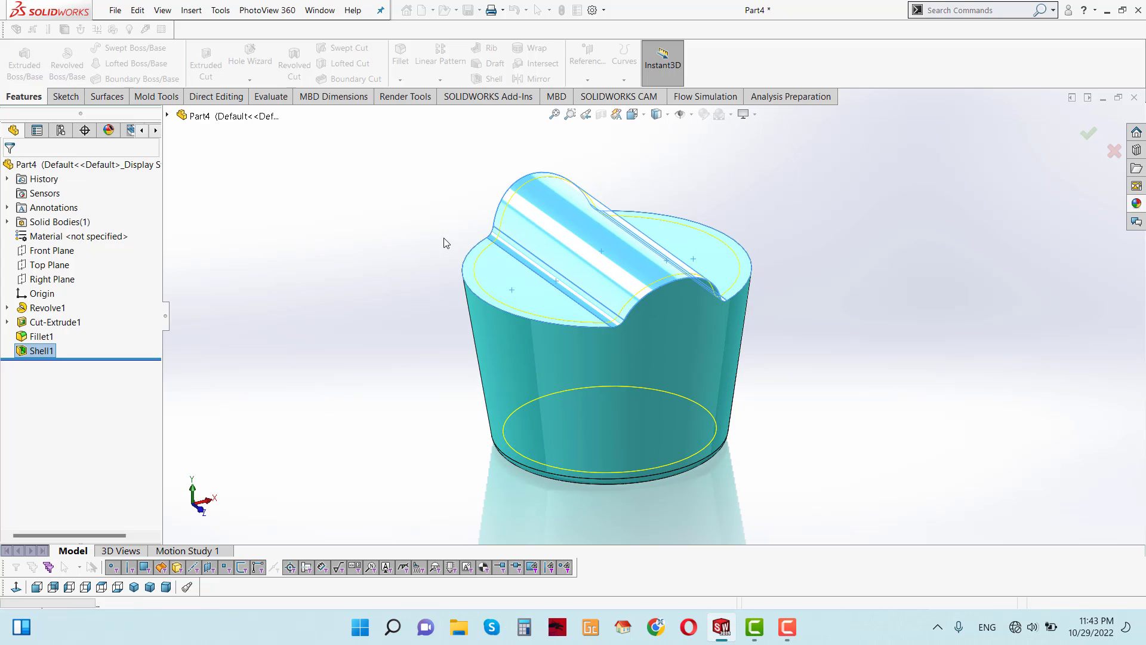
Start a sketch on Front Plane and offset the tab's top arc 15 mm inward.
click(44, 251)
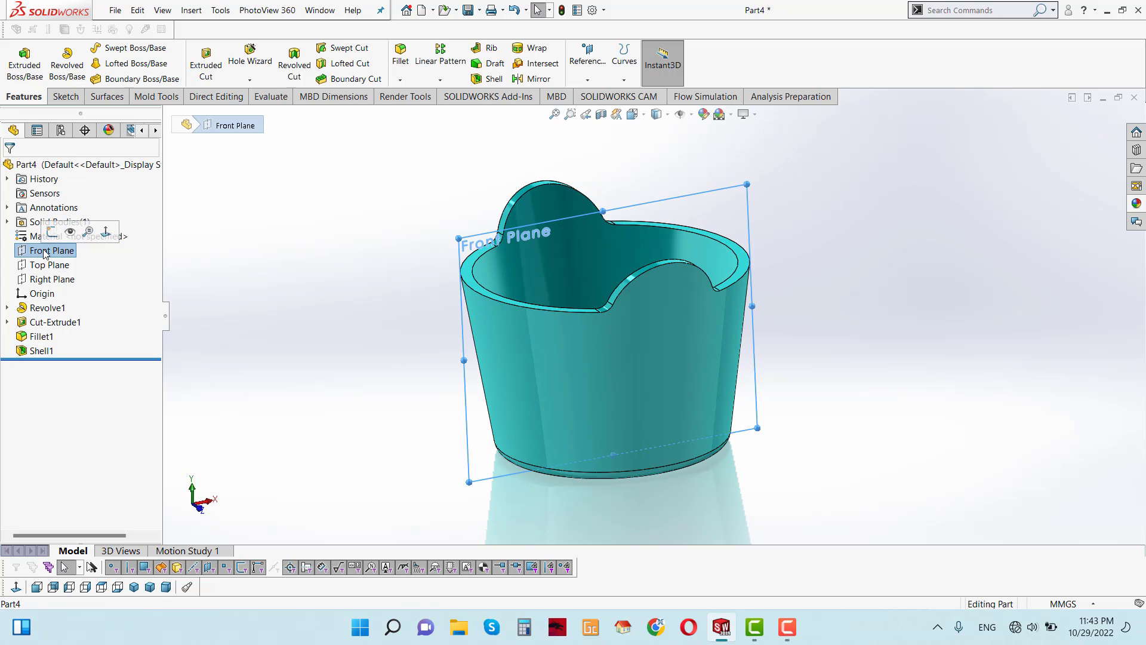
click(105, 232)
right_click(57, 251)
click(78, 228)
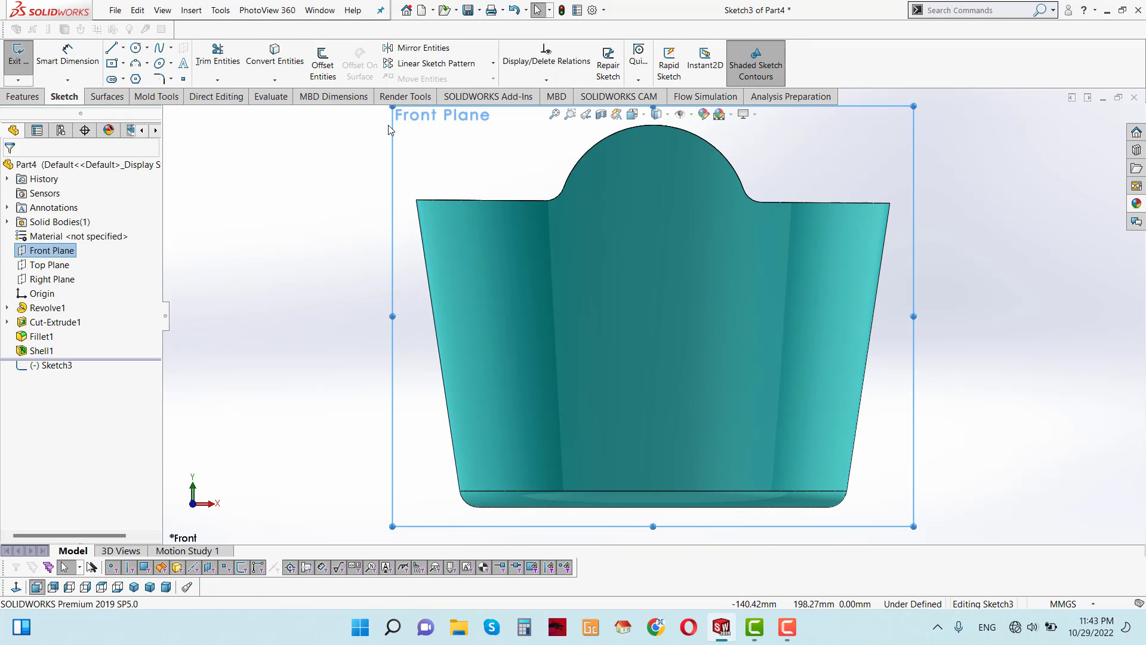
click(322, 60)
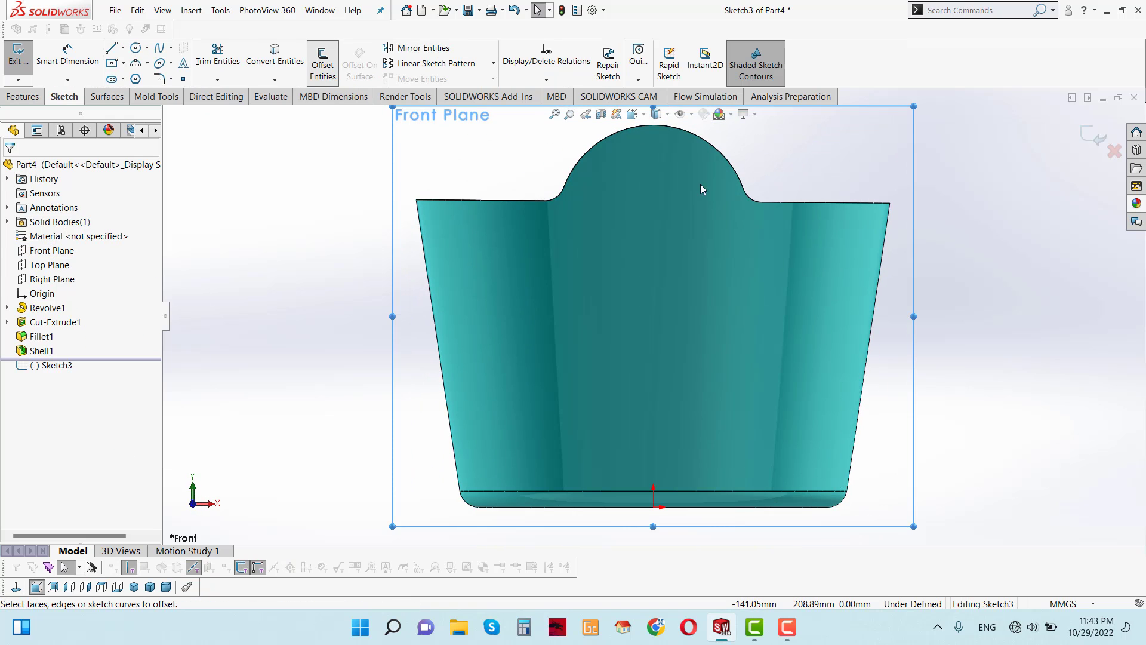
click(678, 132)
key(z)
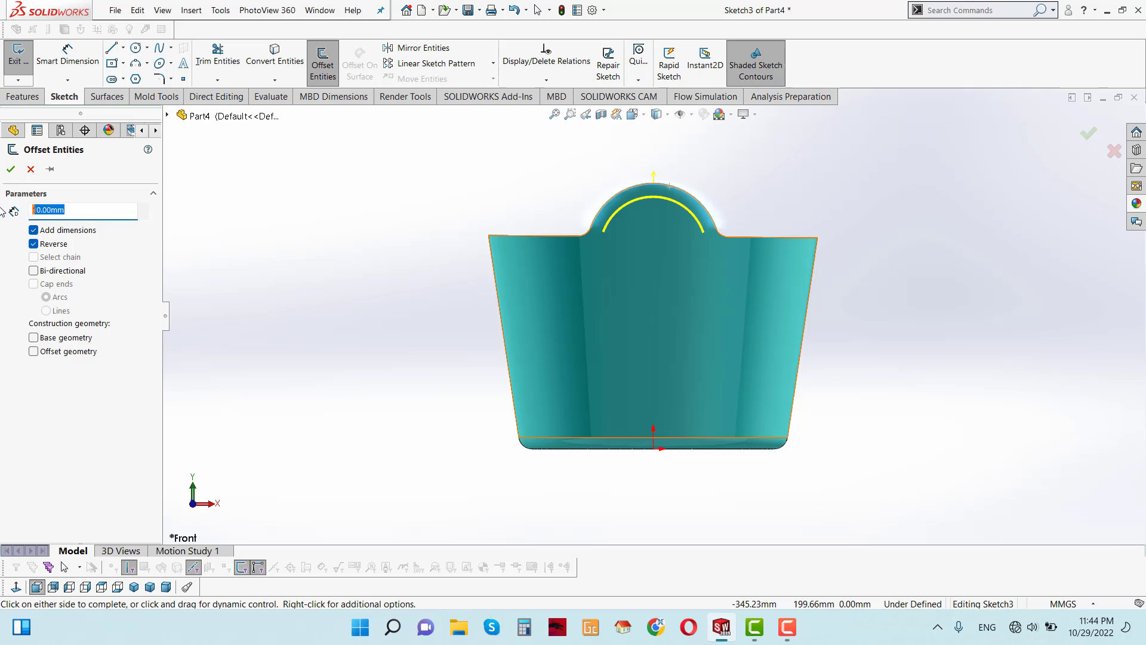
text(15)
key(Return)
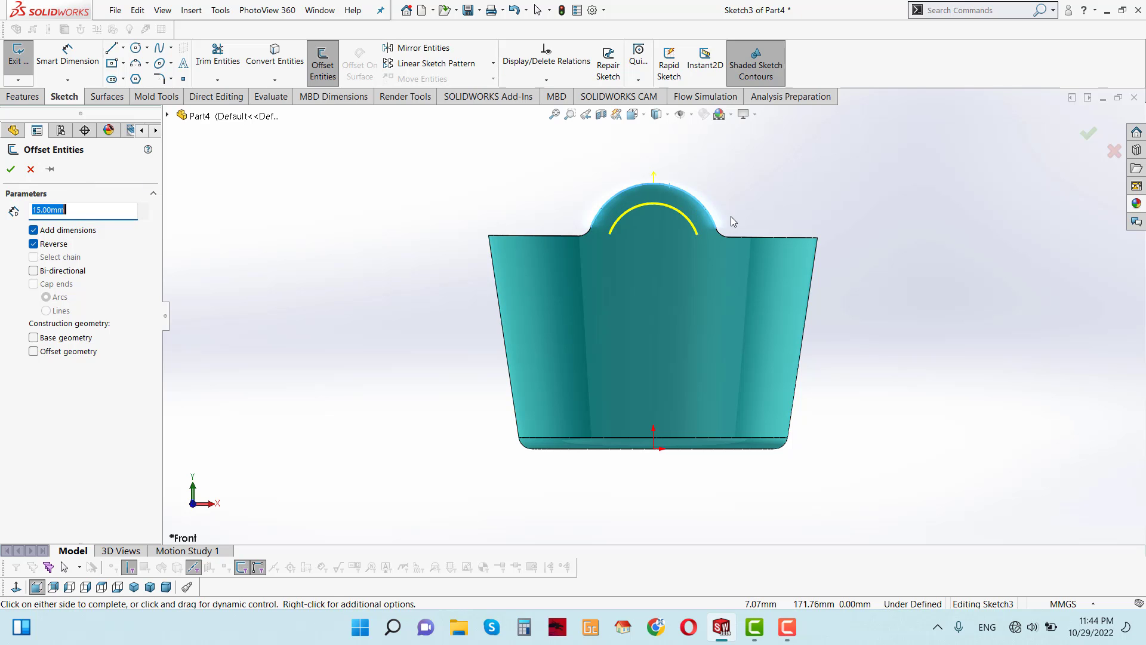
scroll(755, 191, down, 3)
click(12, 169)
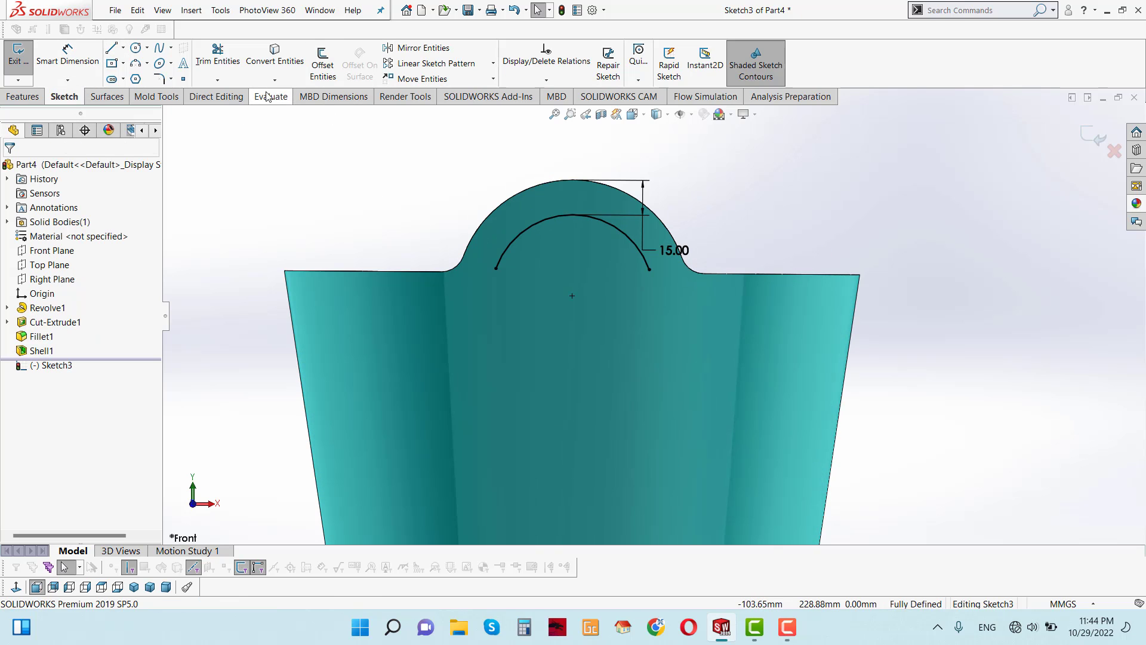
Draw a vertical leg down from the arc's left end and dimension it 10 mm.
click(112, 48)
scroll(486, 289, down, 2)
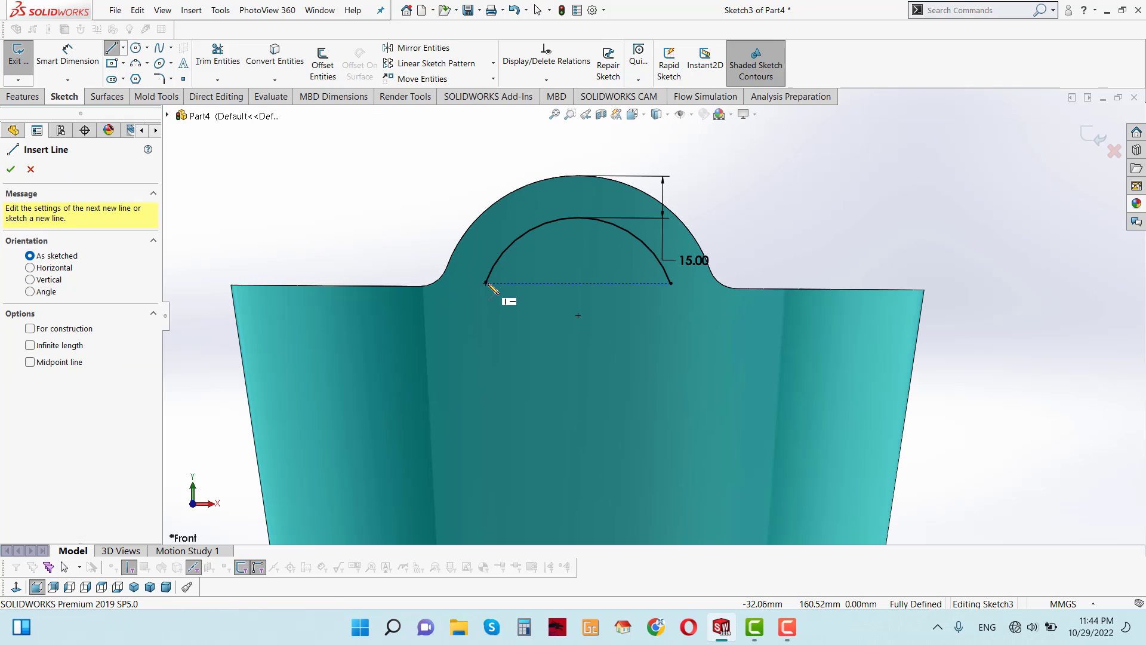
click(487, 284)
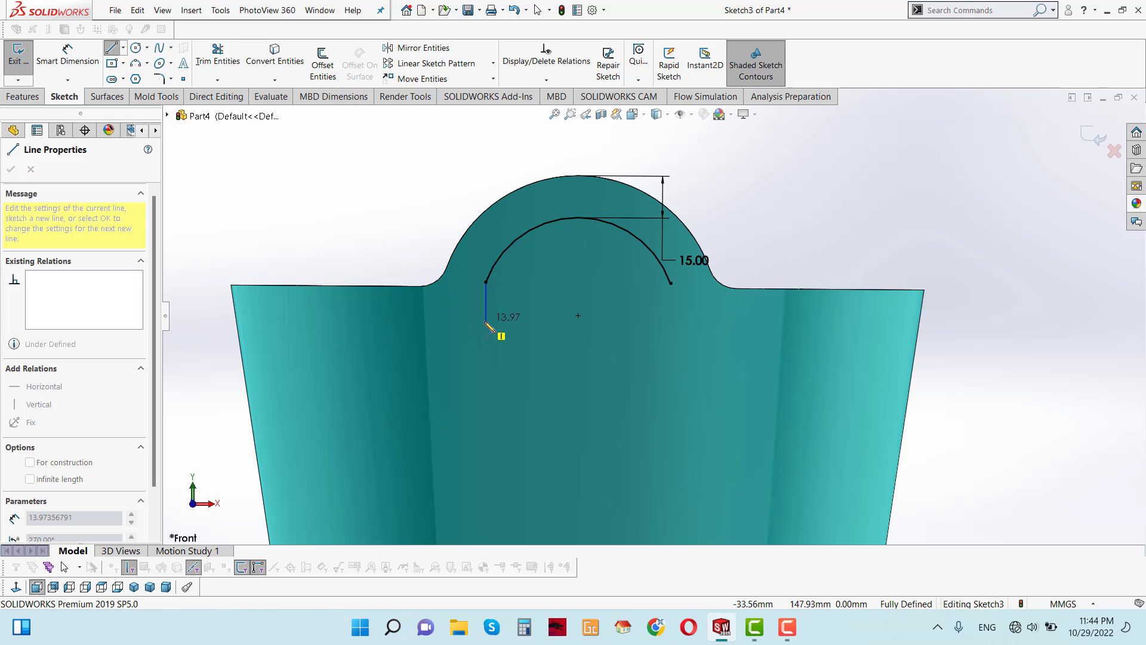
click(487, 323)
key(Escape)
right_click(487, 294)
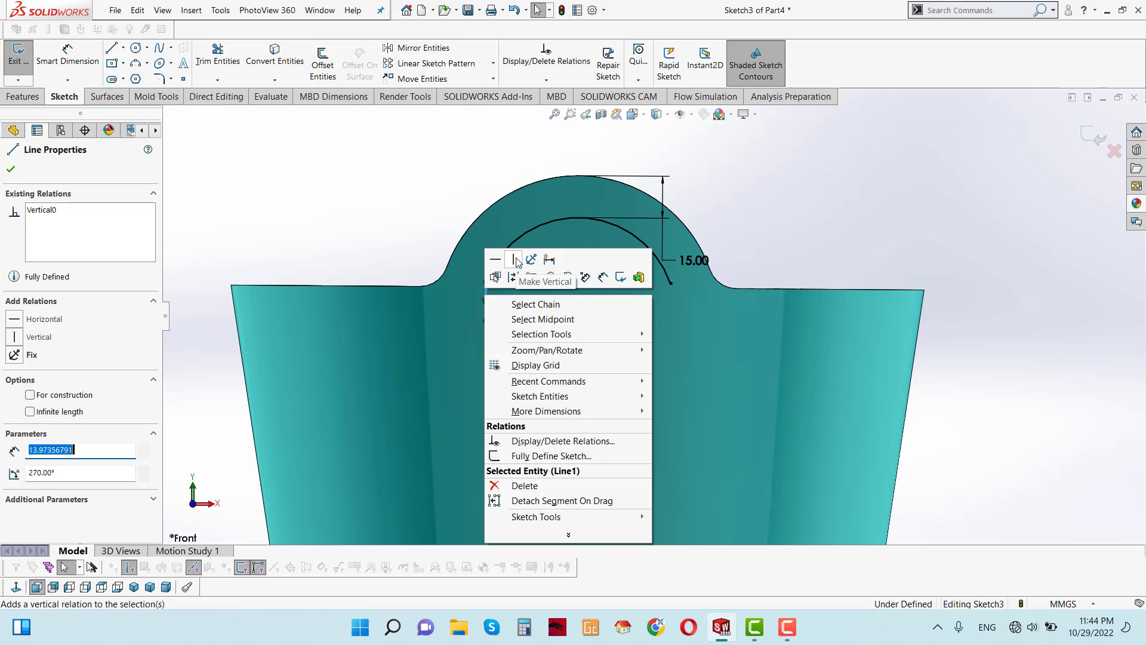
key(Escape)
scroll(509, 280, down, 1)
click(13, 170)
click(67, 54)
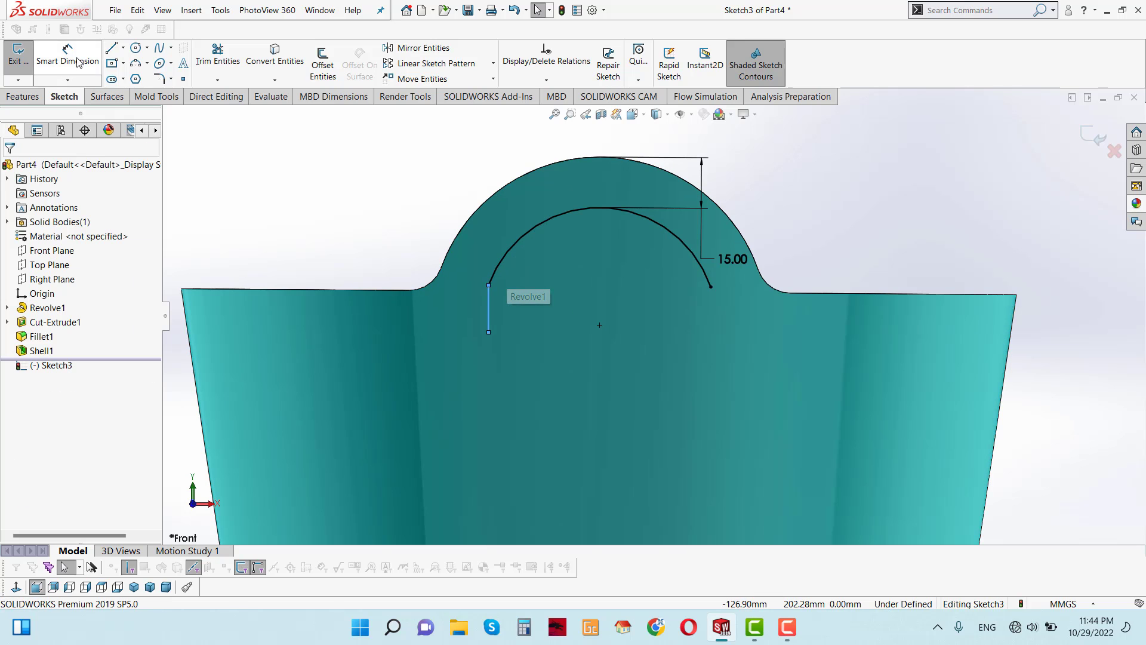
click(488, 326)
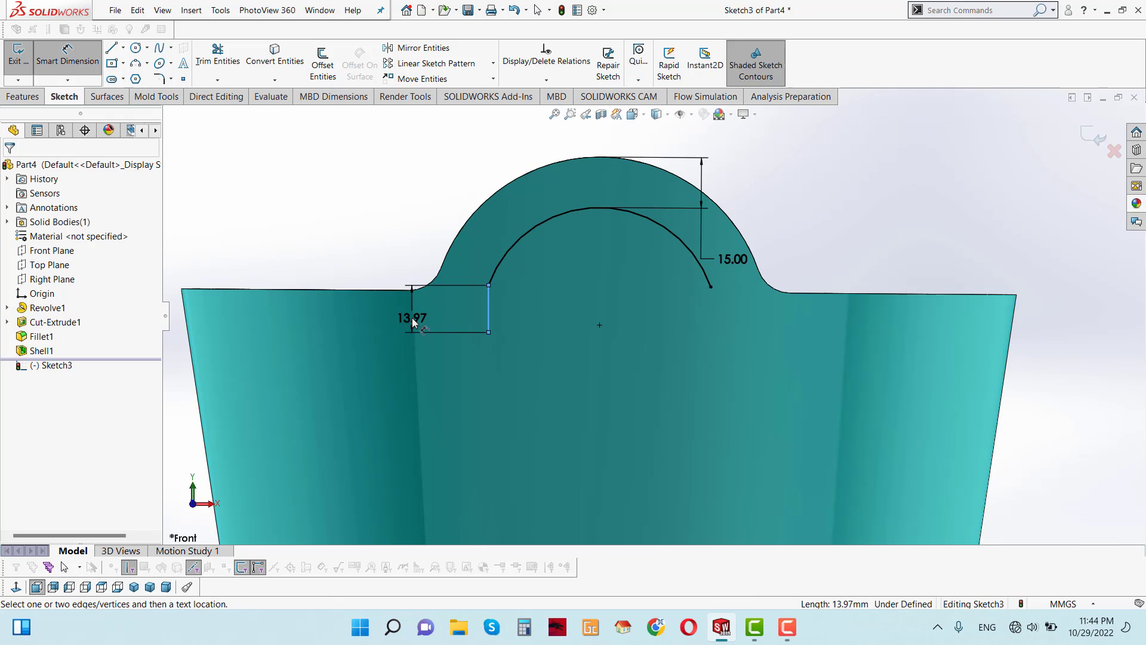
click(409, 317)
text(10)
click(361, 301)
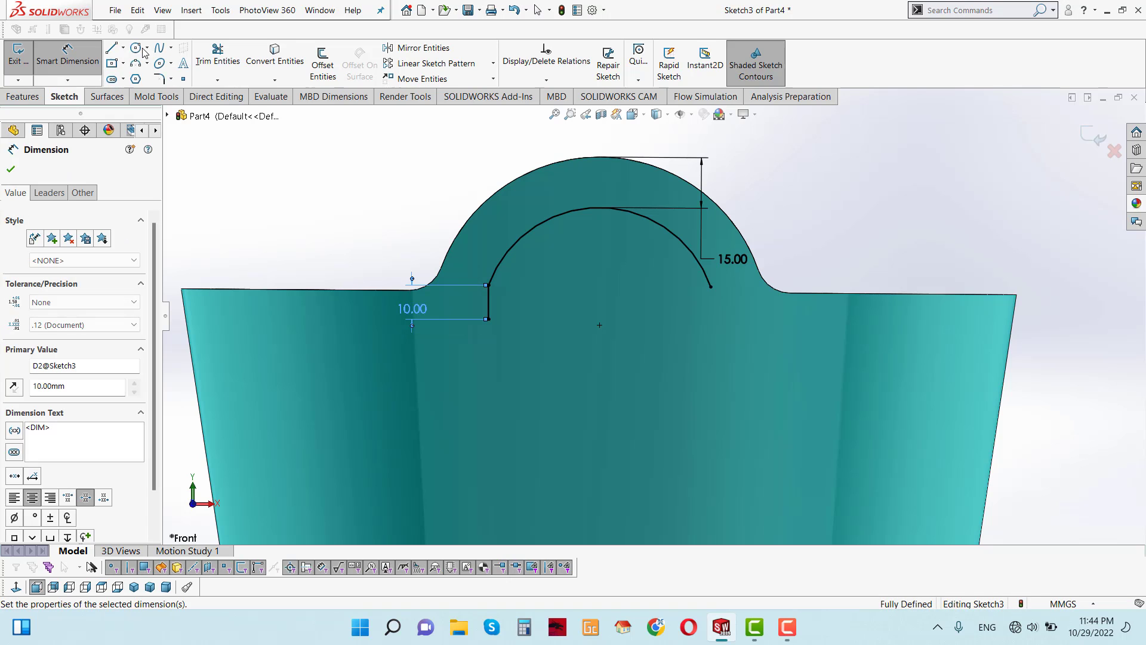
Close the profile with bottom and right lines, adding a 65.99 reference width dimension.
click(111, 48)
click(488, 319)
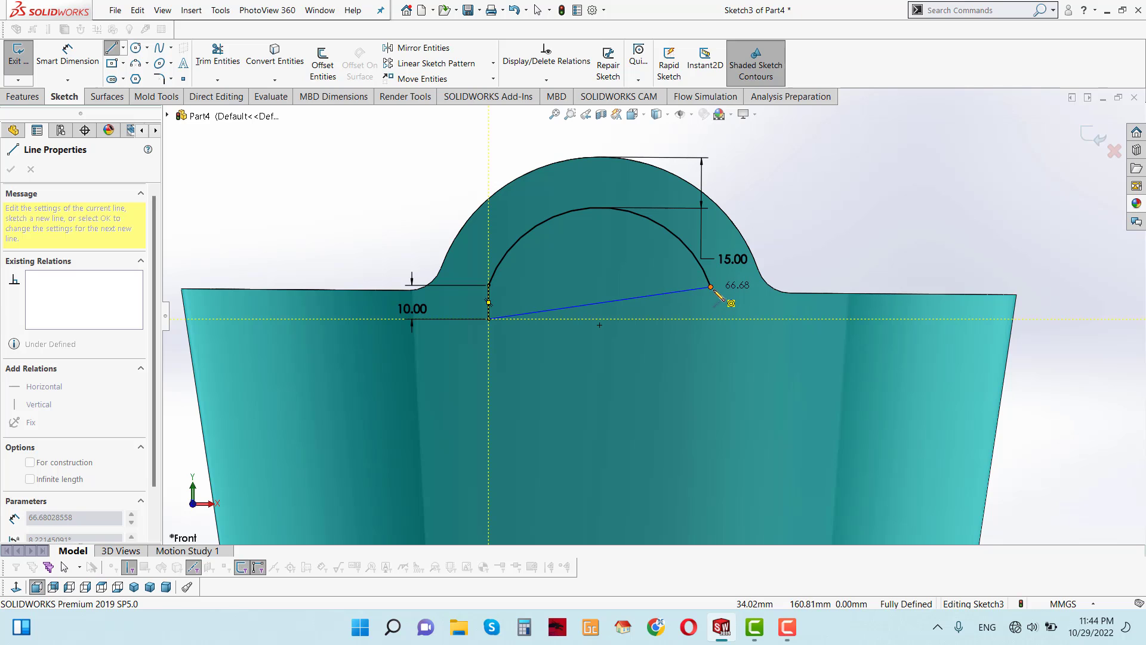
click(712, 320)
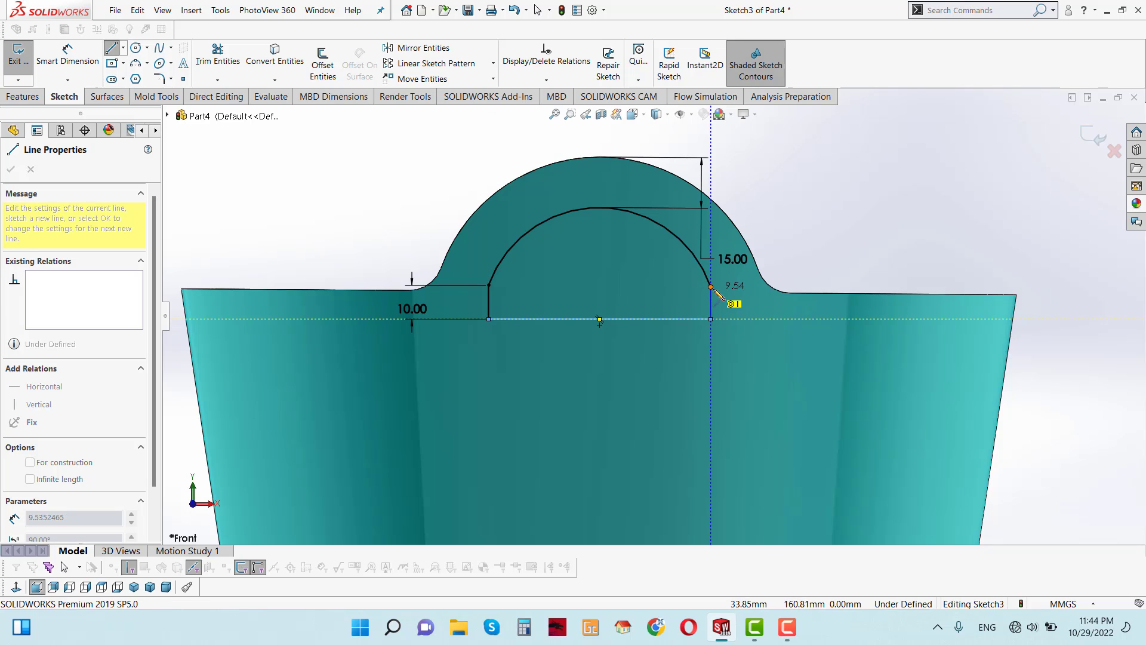
click(710, 287)
key(d)
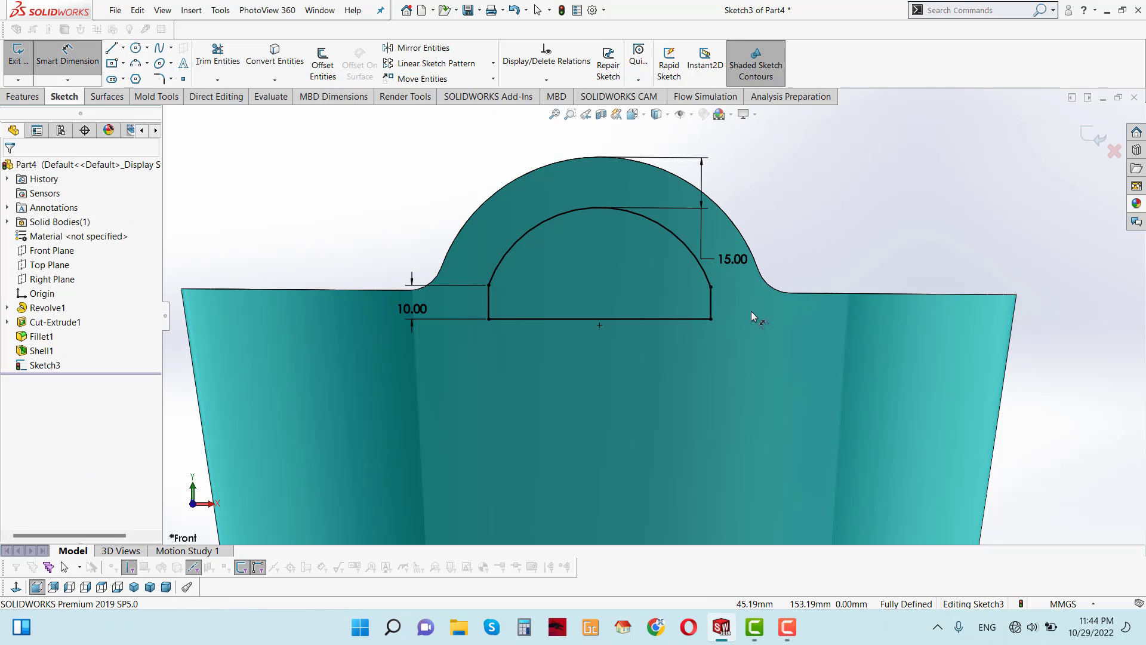
click(711, 308)
click(785, 316)
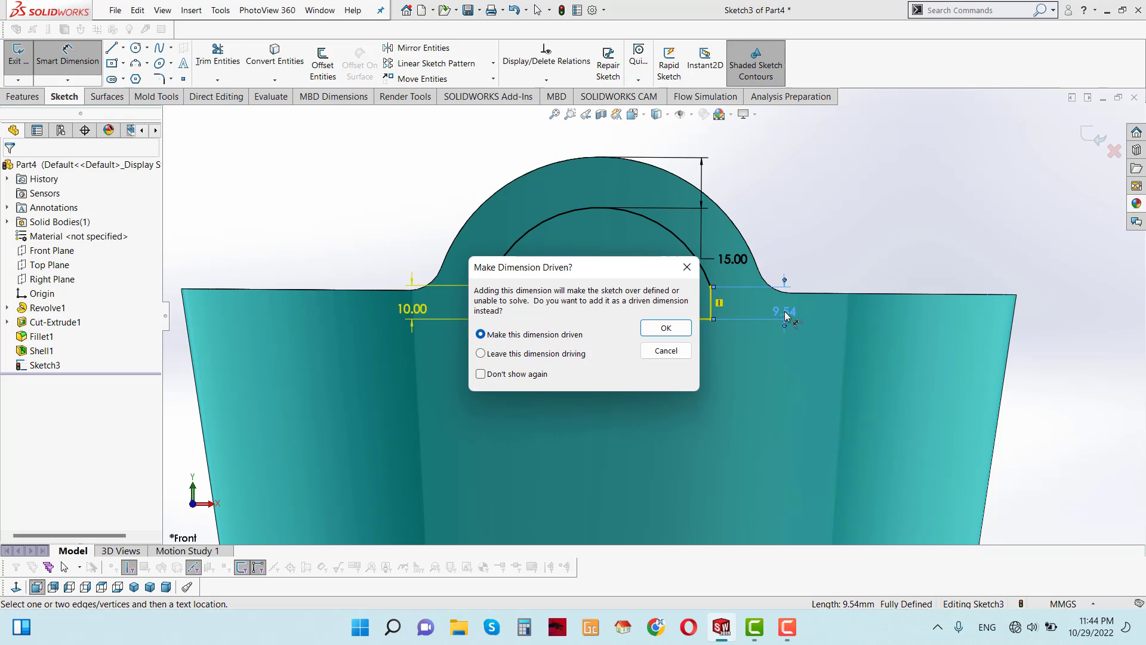
click(667, 348)
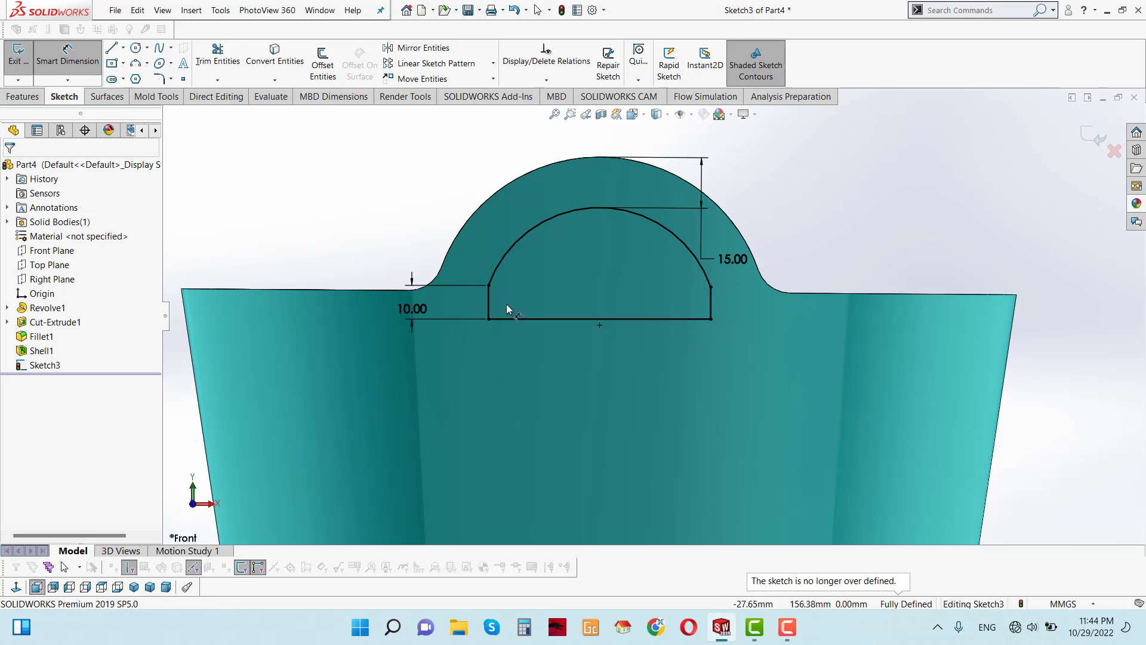
click(523, 311)
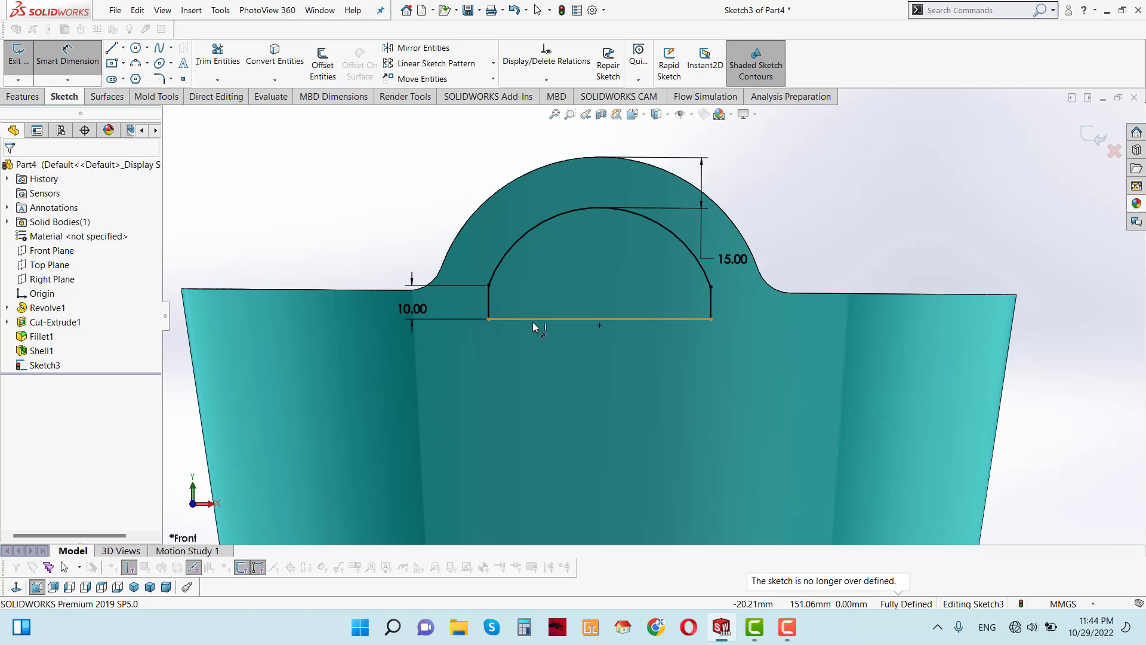
click(539, 359)
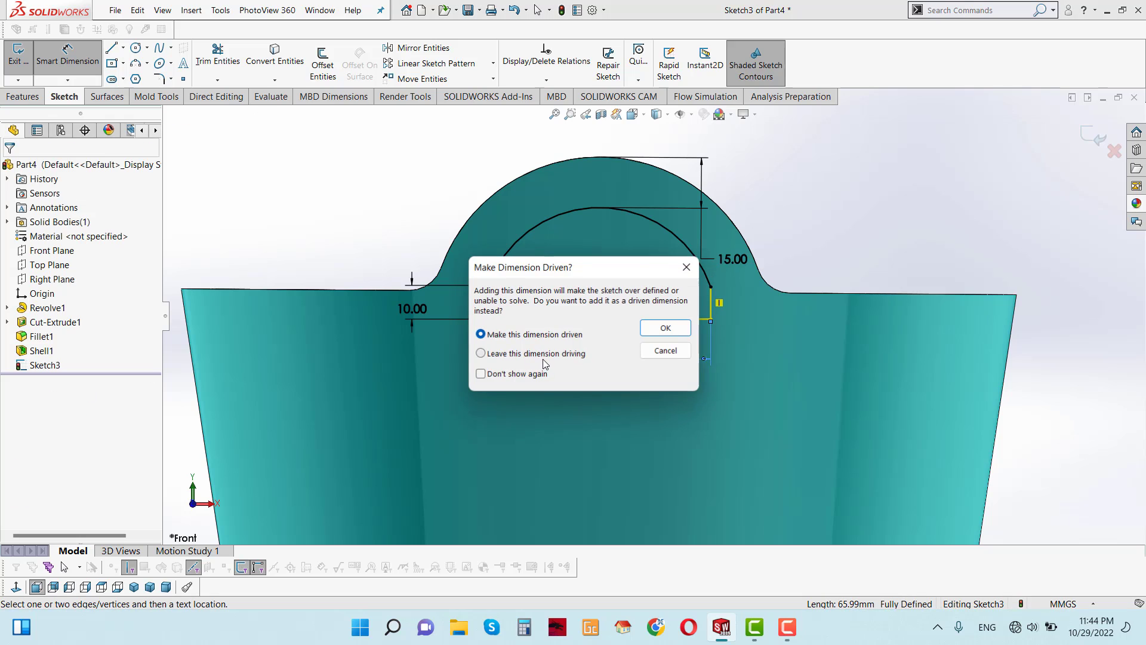
click(679, 330)
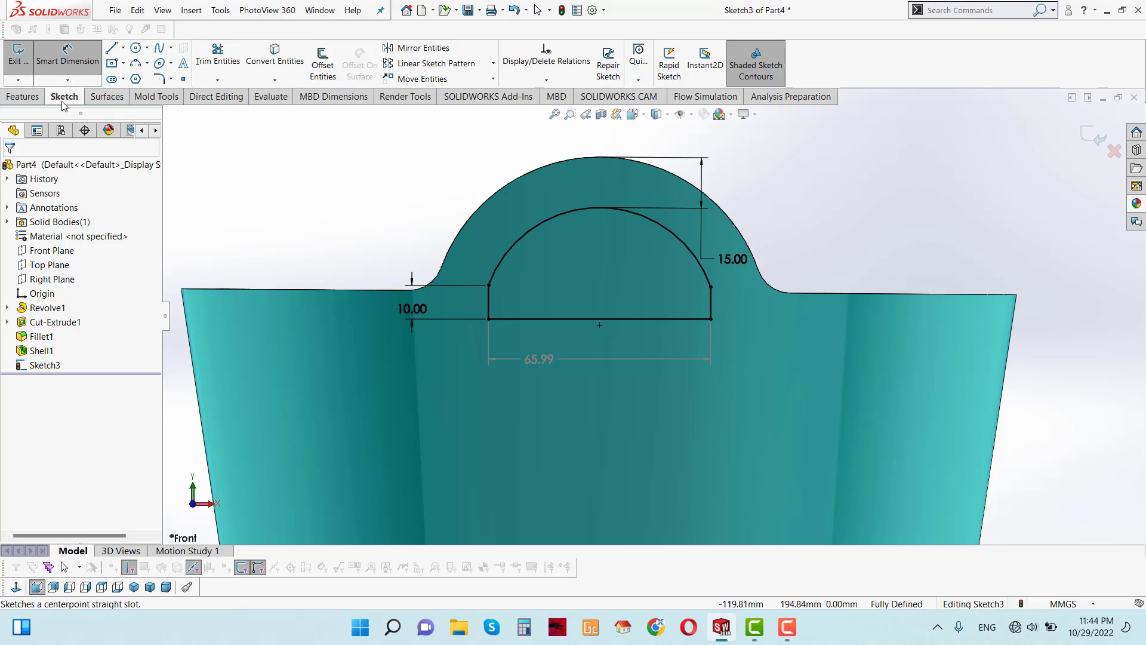
click(22, 96)
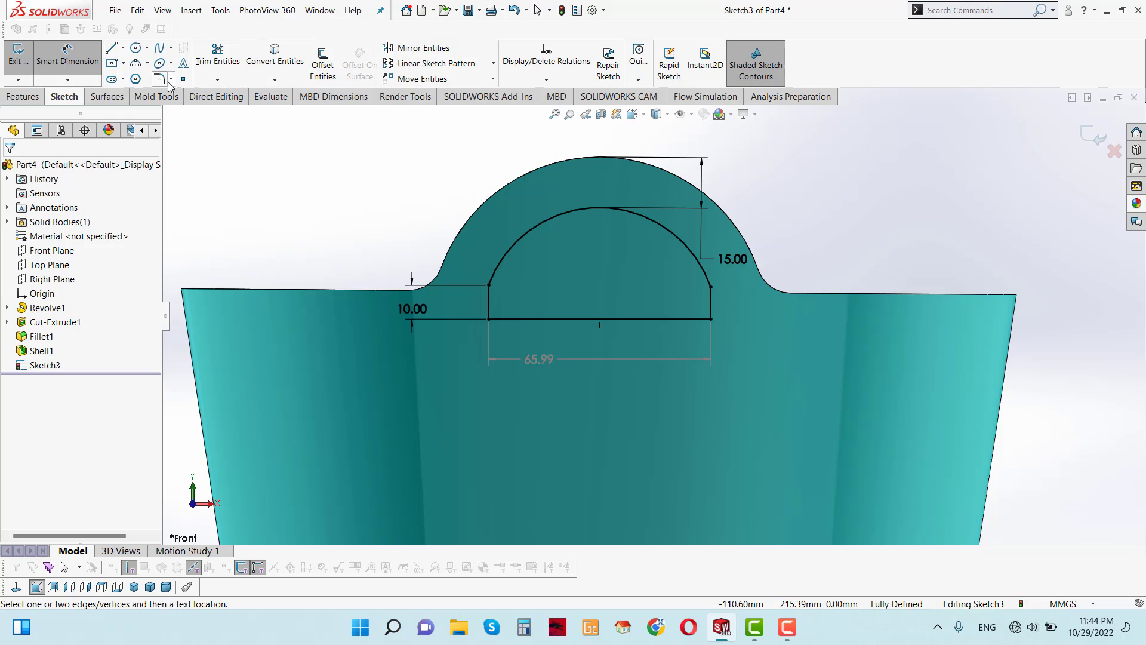
Round the four corners of the D-shaped profile with 5 mm sketch fillets.
click(158, 79)
click(488, 319)
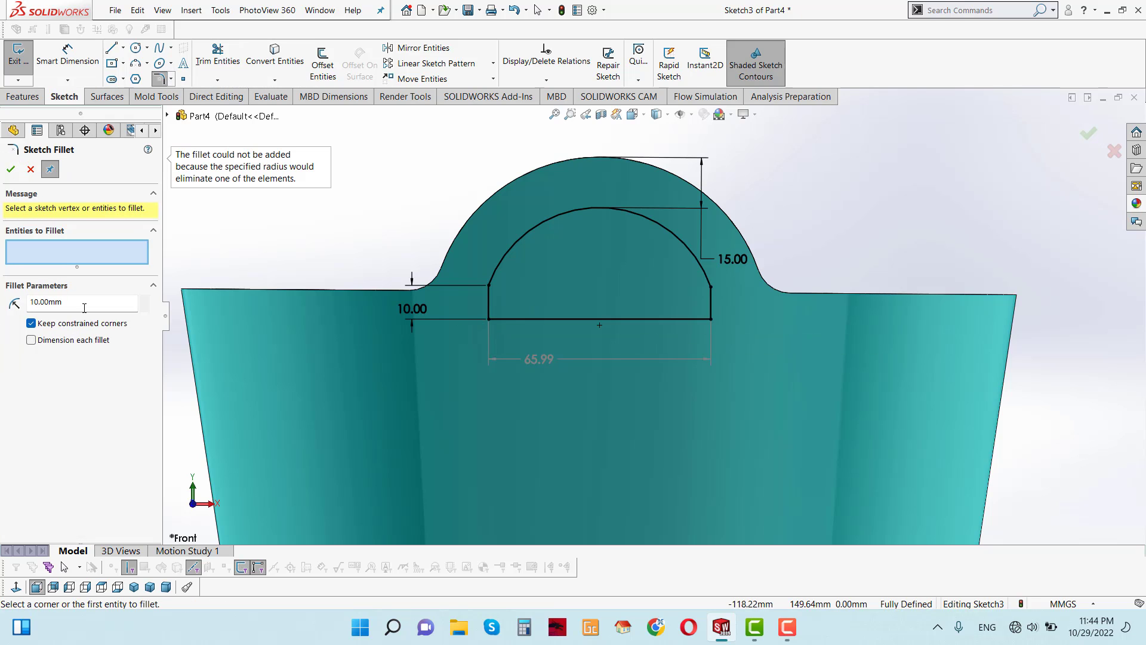
text(5)
key(Return)
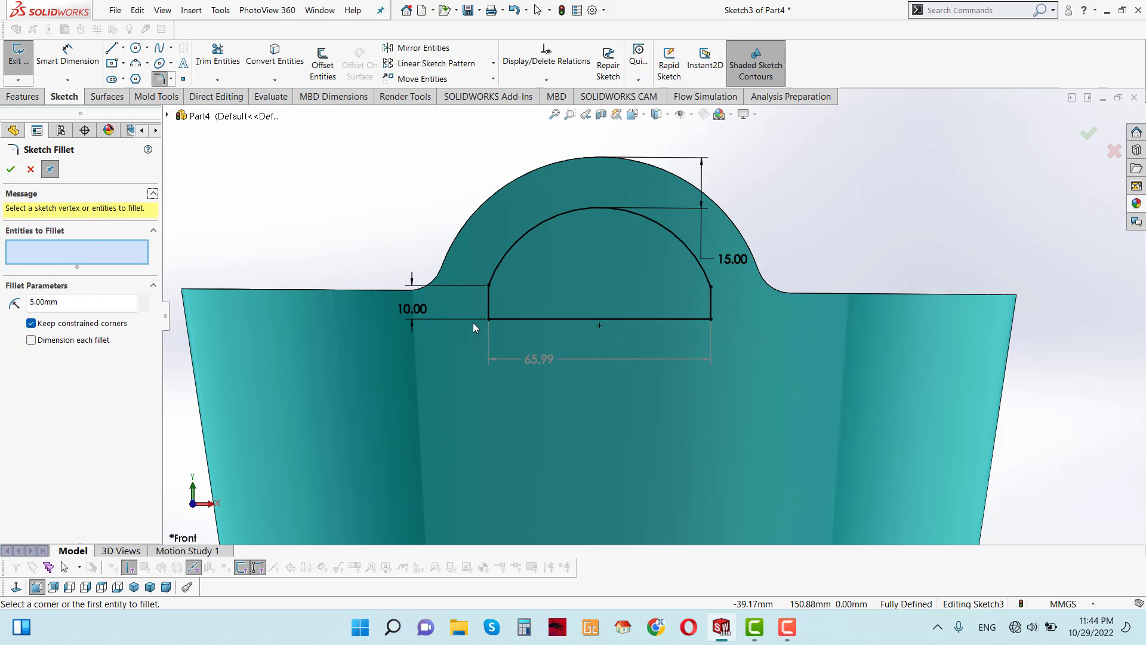
click(492, 321)
click(494, 286)
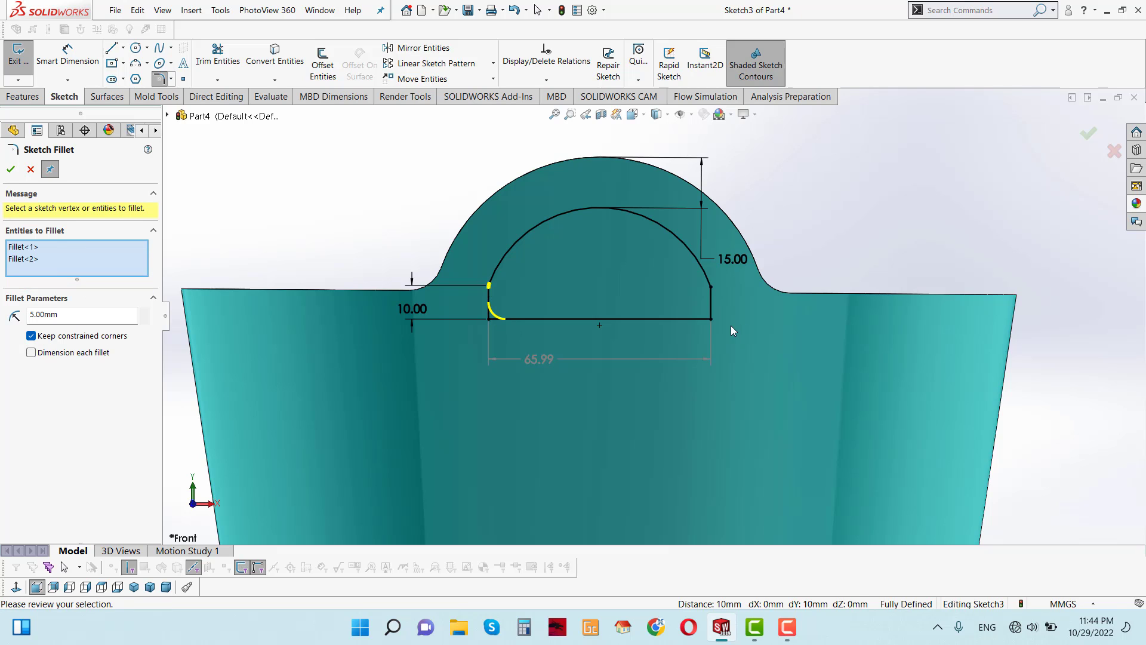
click(711, 287)
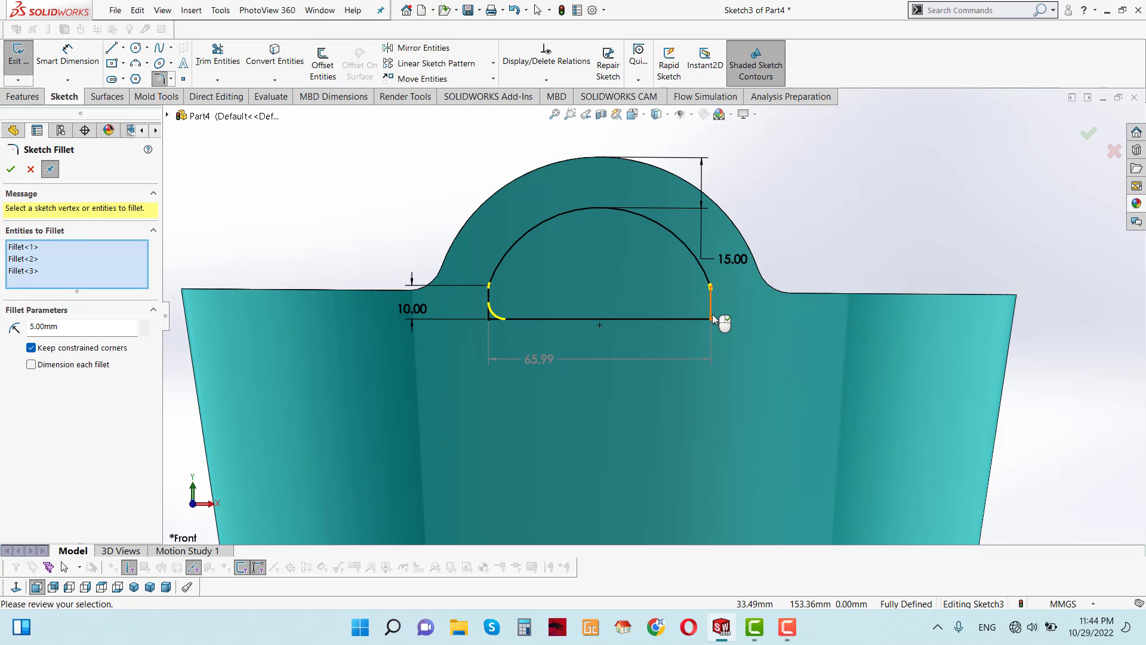
click(711, 321)
click(10, 170)
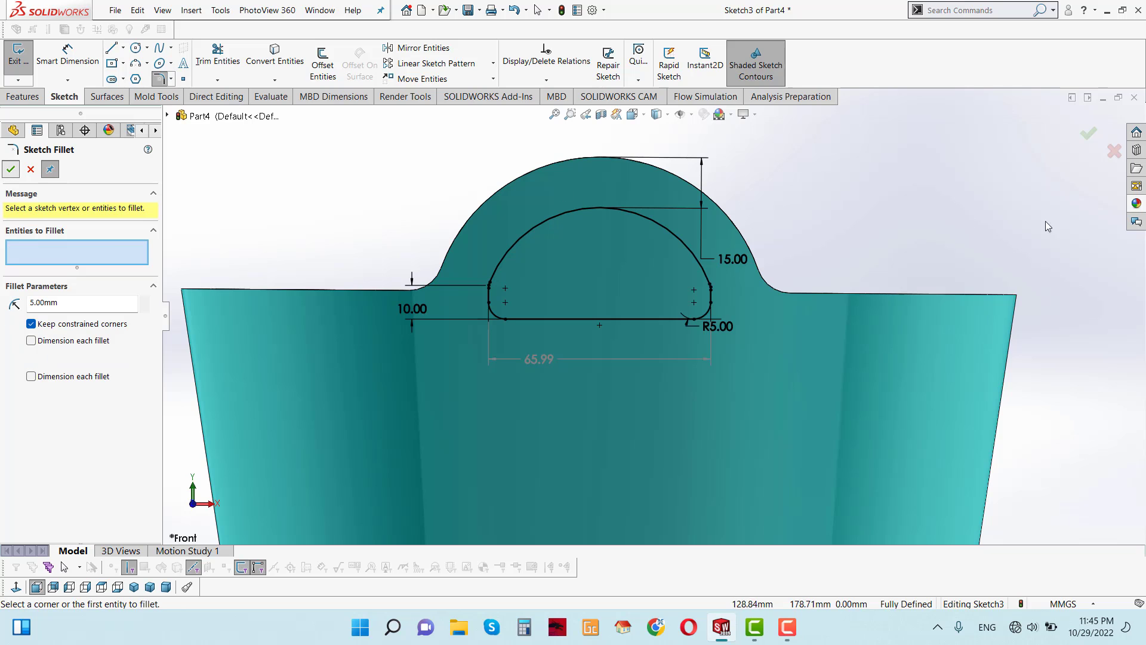
click(10, 169)
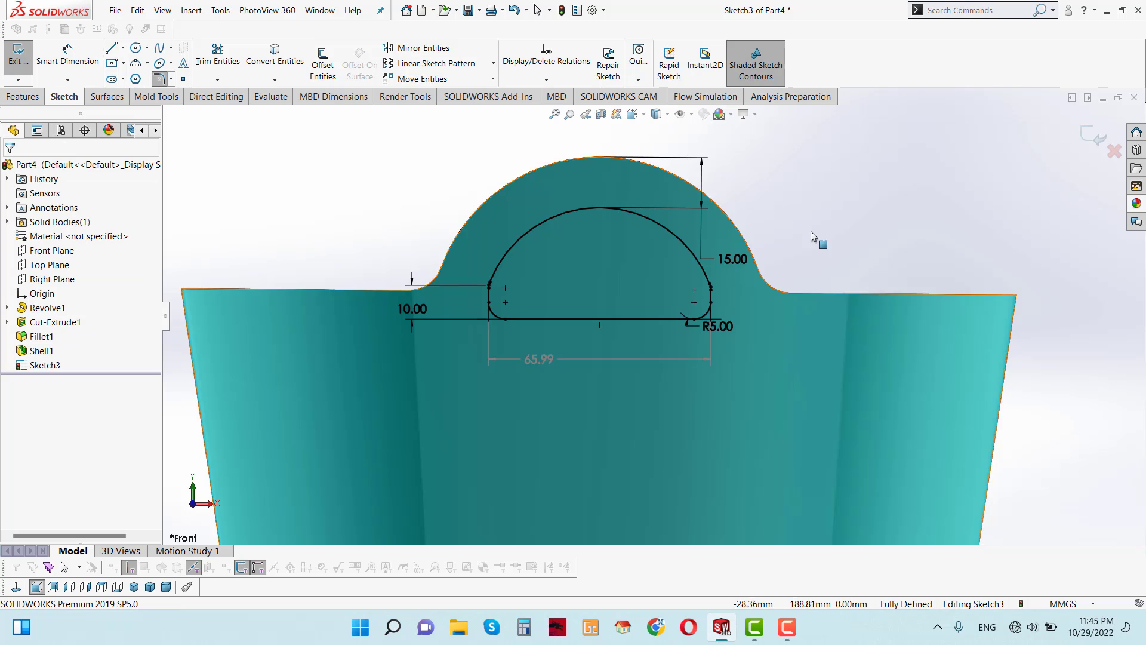
Extrude-cut the opening Through All in both directions as Cut-Extrude2.
mouse_move(740, 228)
middle_down()
mouse_move(767, 238)
mouse_move(765, 154)
middle_up()
click(22, 97)
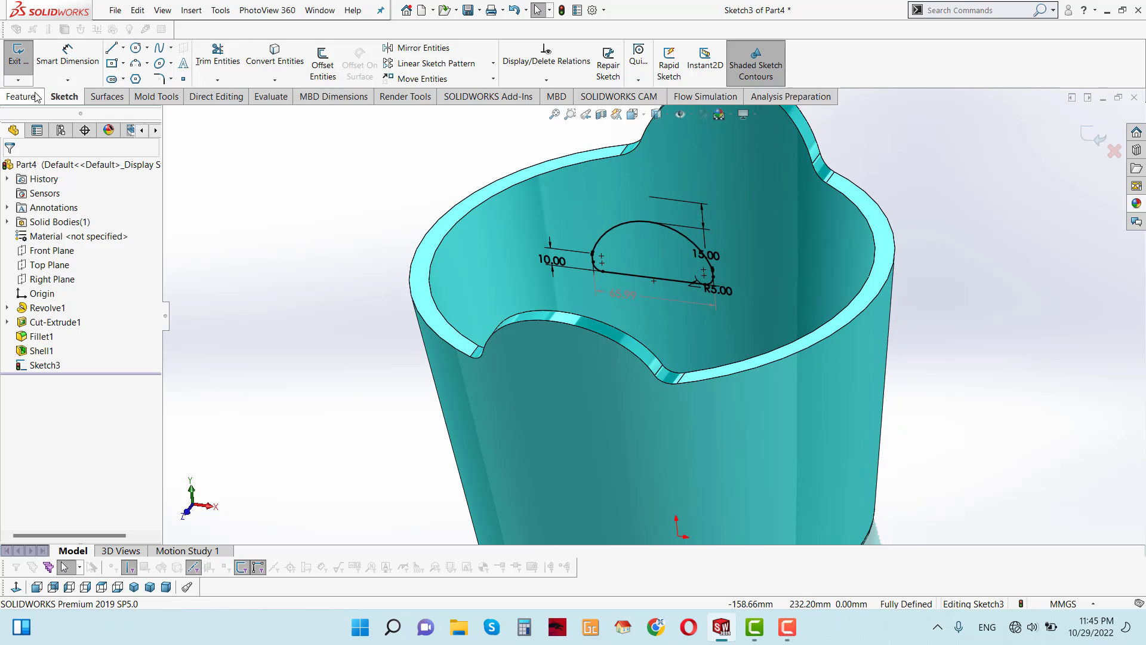
click(206, 63)
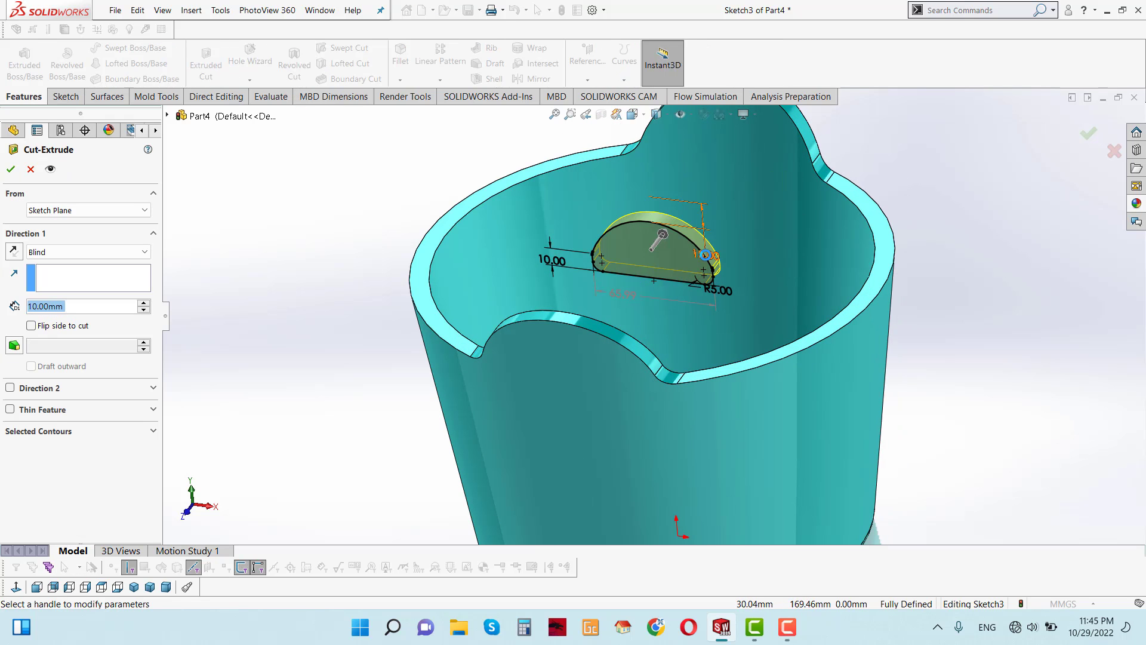
click(86, 251)
click(60, 273)
key(f)
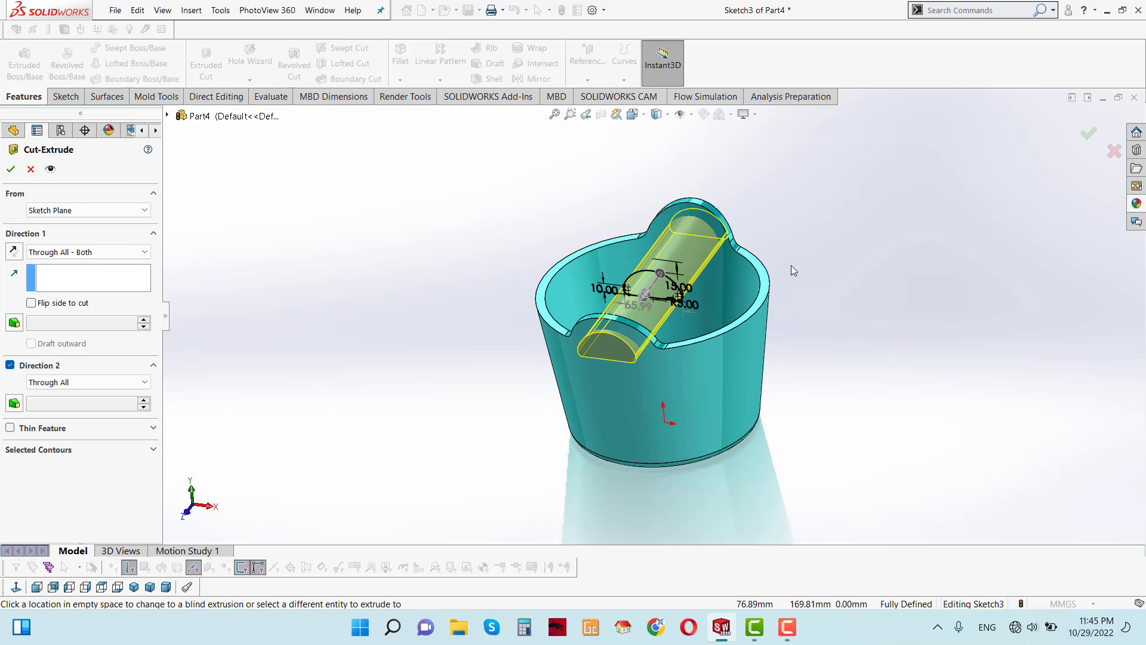
click(12, 169)
Switch to the Front view and start a new sketch on Front Plane.
middle_drag(683, 358, 751, 316)
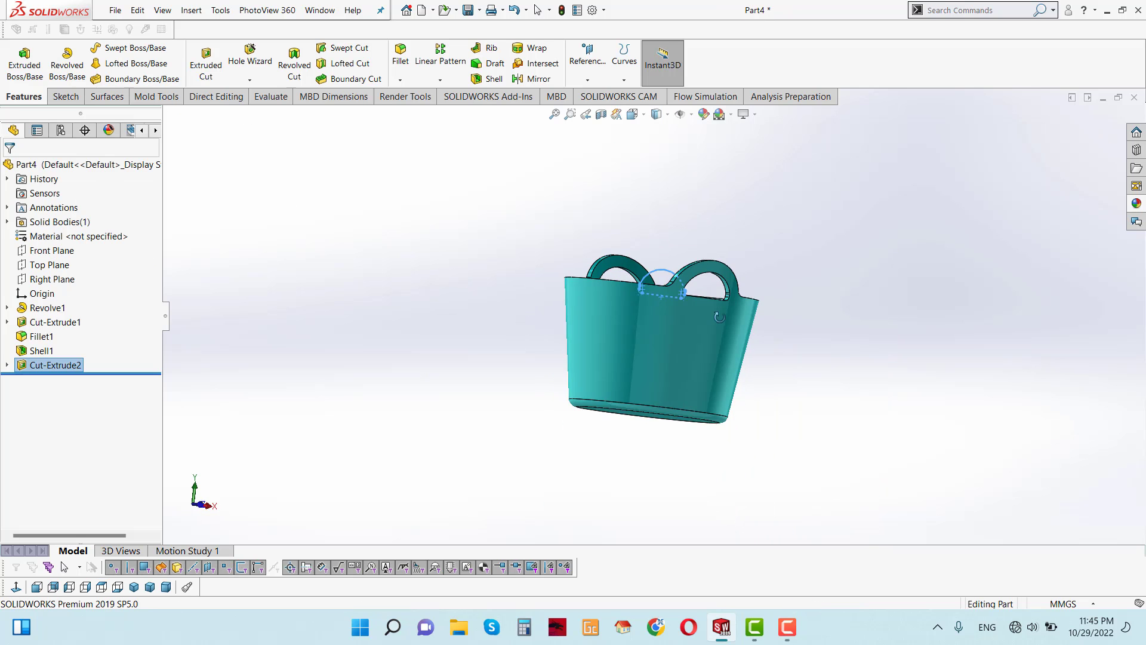
key(space)
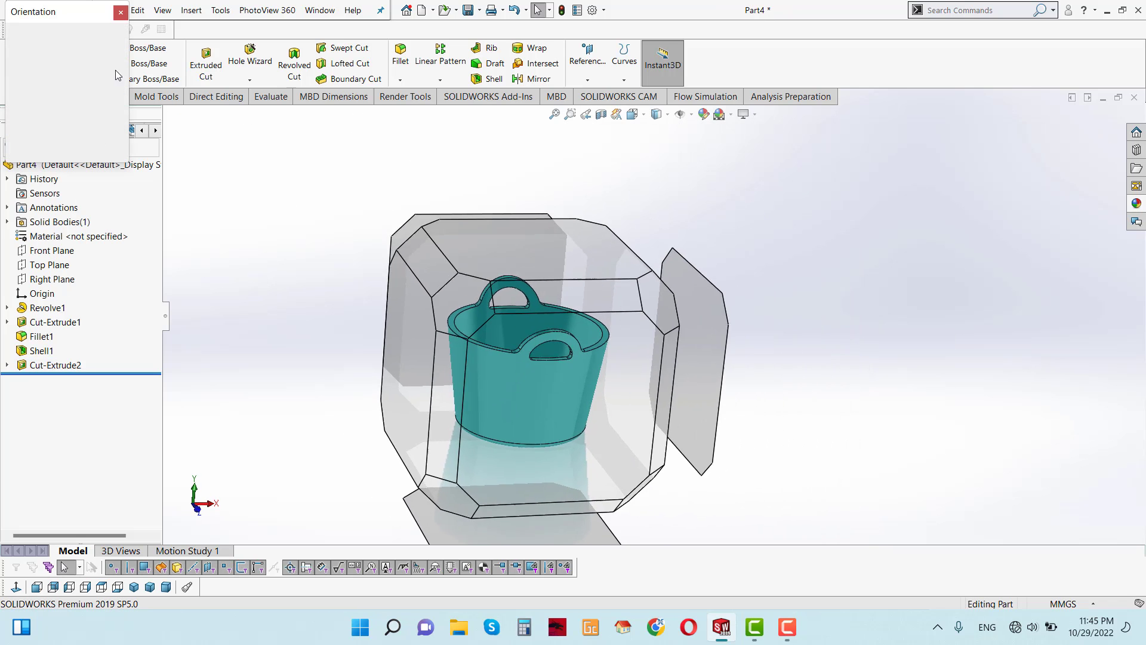
click(565, 270)
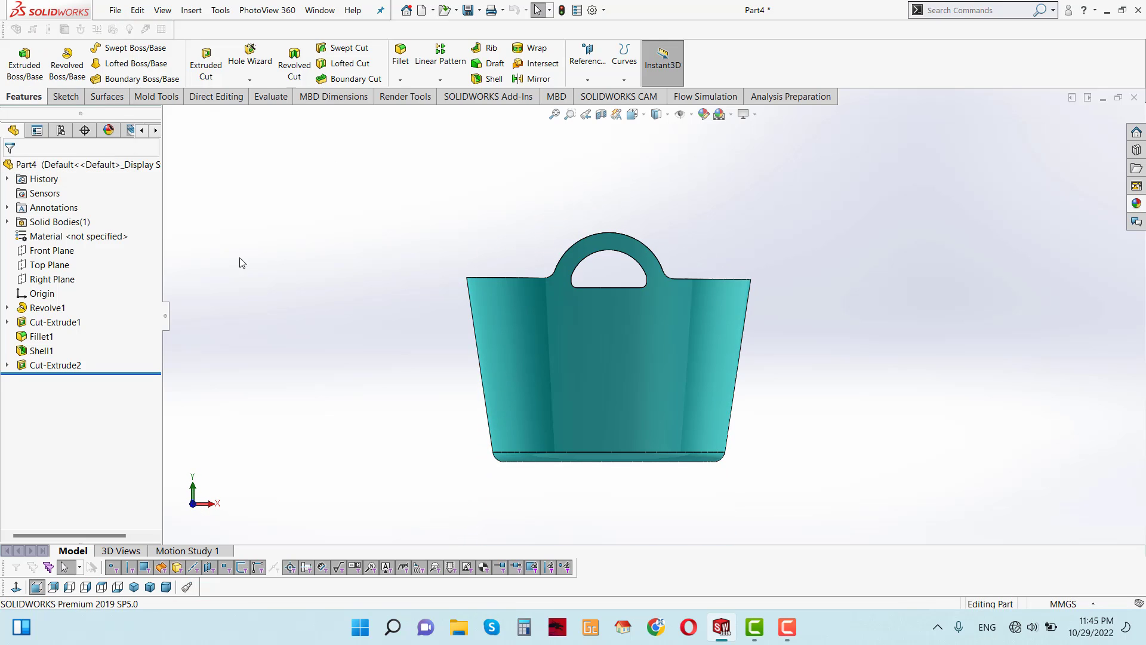
click(53, 250)
click(70, 230)
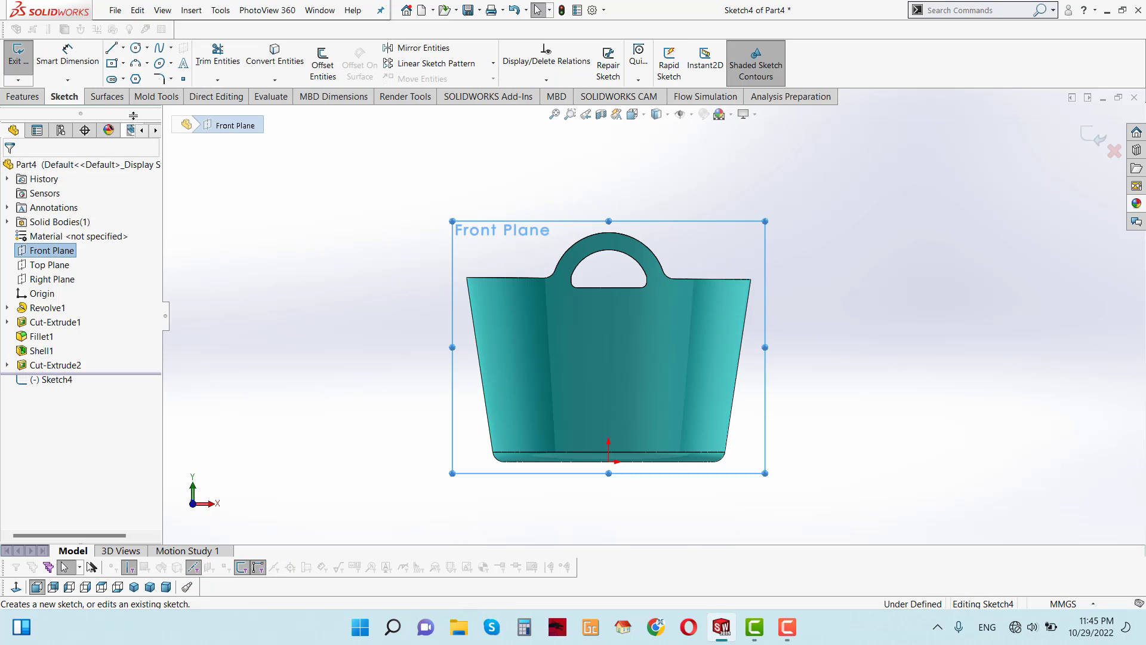
Draw a small centre rectangle near the bottom centre of the basket wall.
click(123, 63)
click(144, 95)
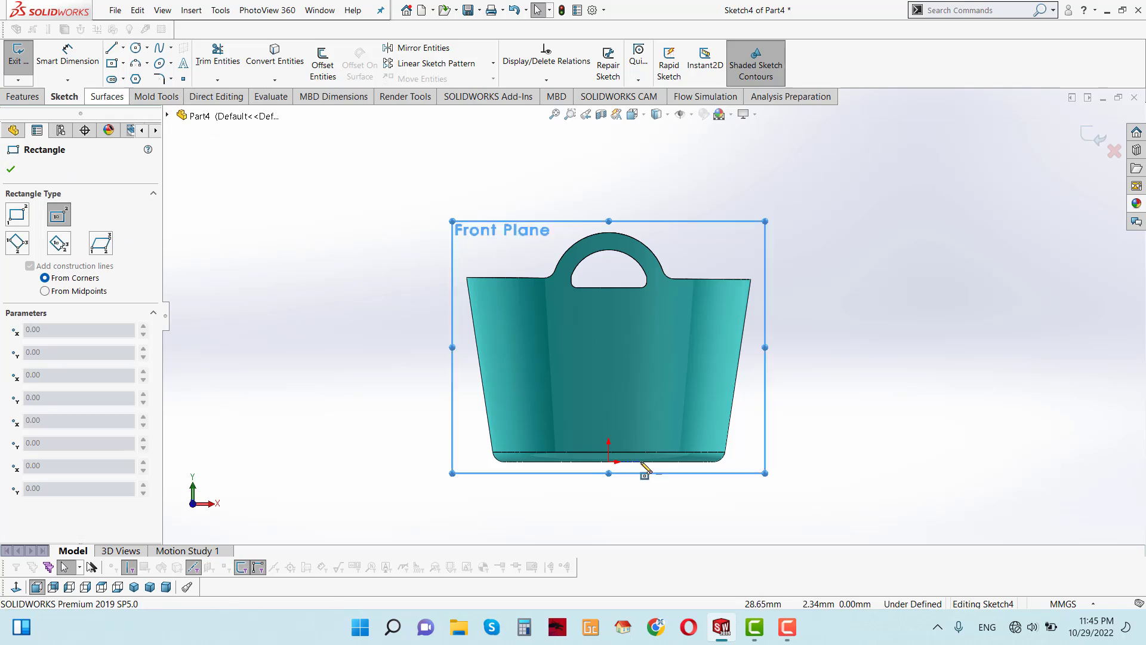
scroll(641, 471, down, 1)
click(603, 386)
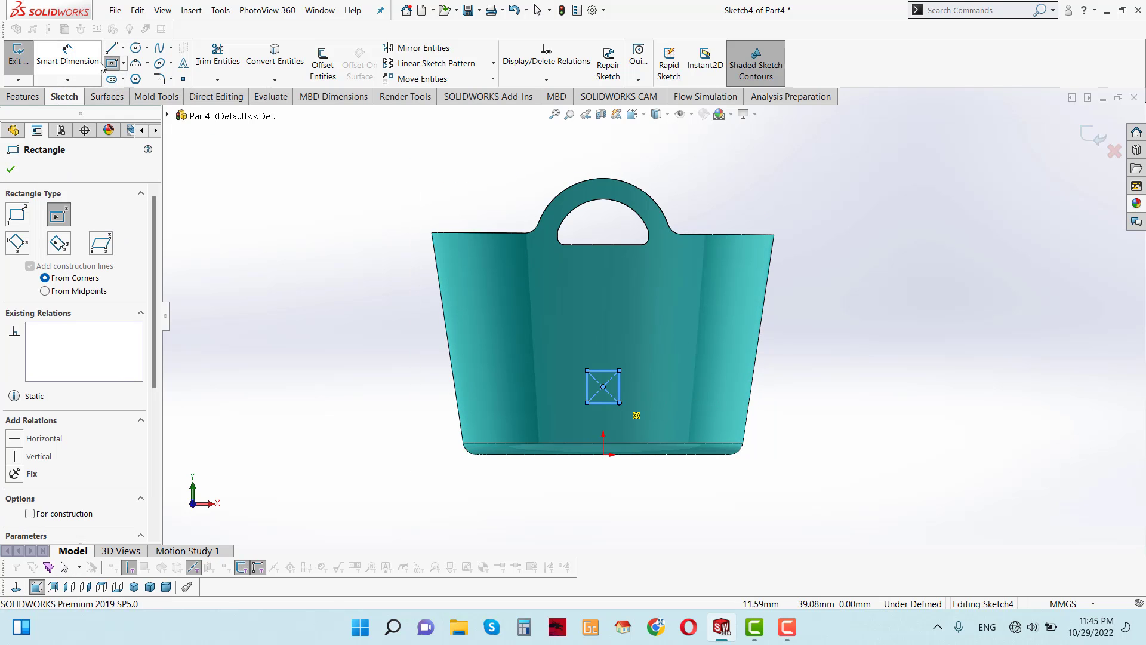
click(123, 48)
click(147, 77)
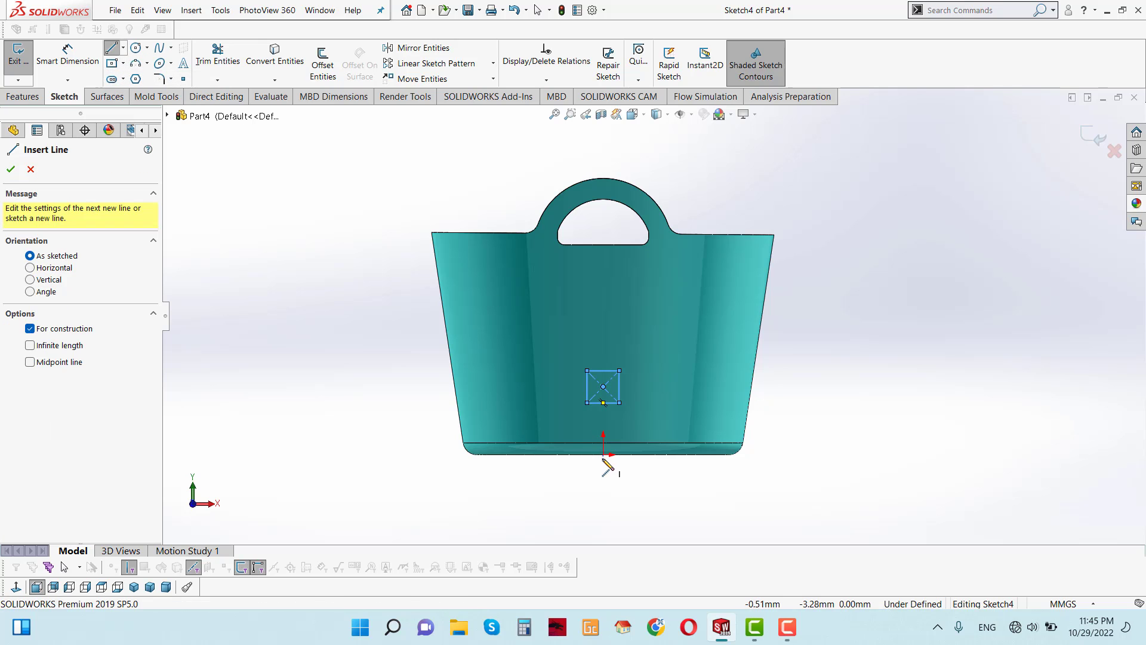
Draw a vertical centreline from the origin and dimension the square's height 10 mm.
click(603, 453)
click(603, 145)
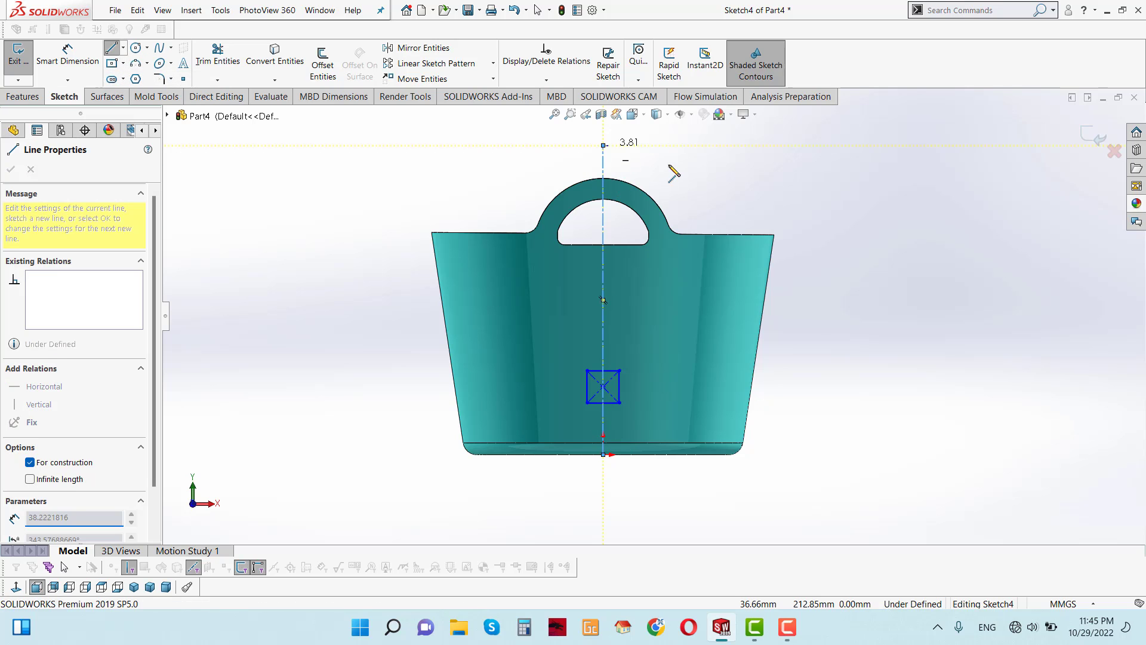
right_click(673, 172)
click(708, 174)
key(d)
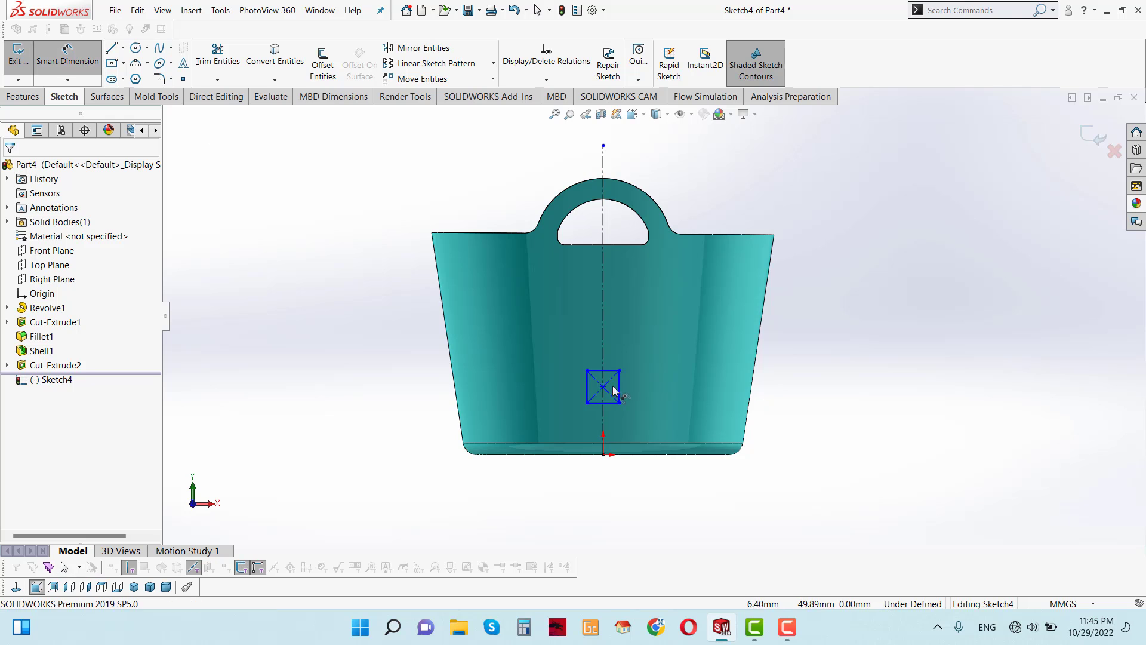
click(618, 392)
click(844, 389)
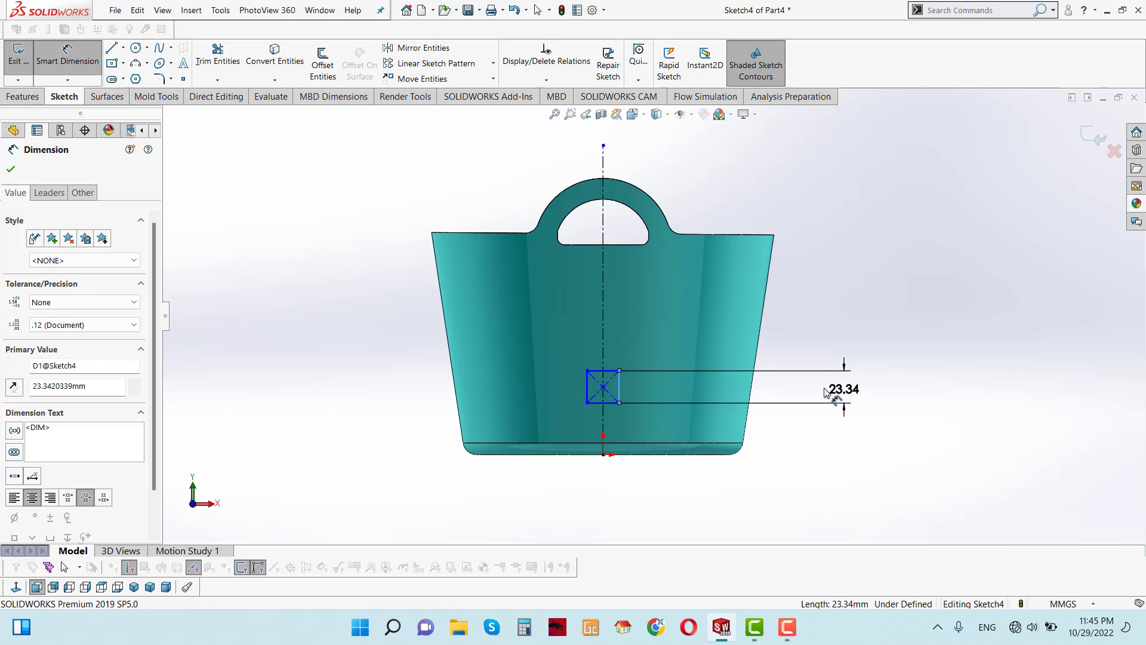
text(10)
click(794, 373)
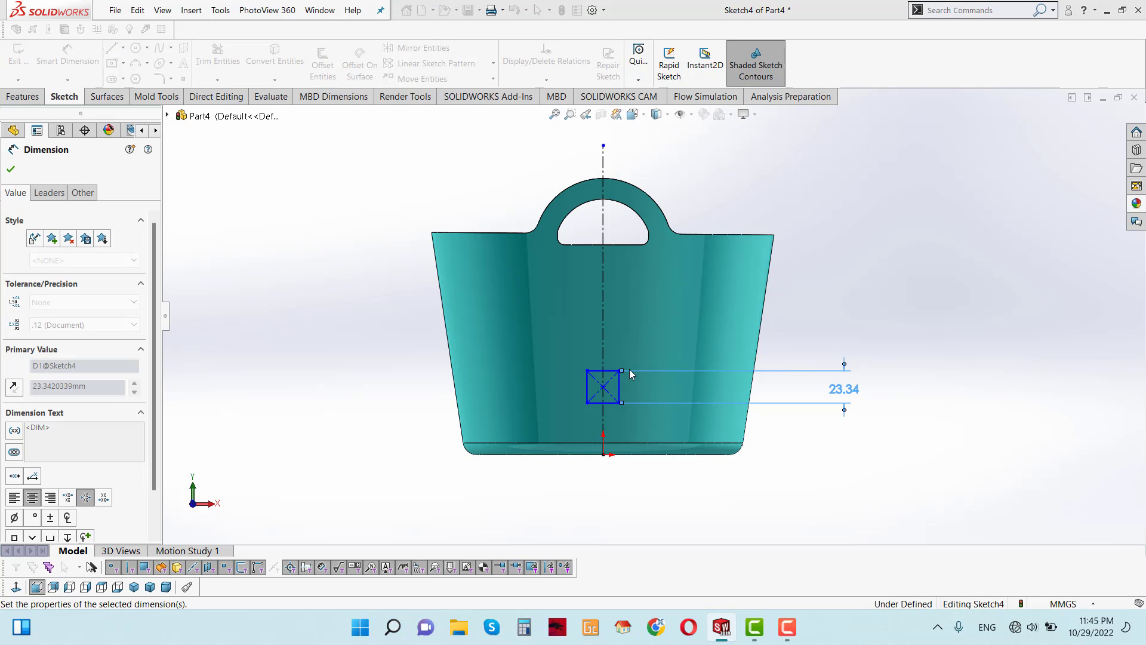
Delete the centreline and set the square's width to 10 mm.
click(605, 349)
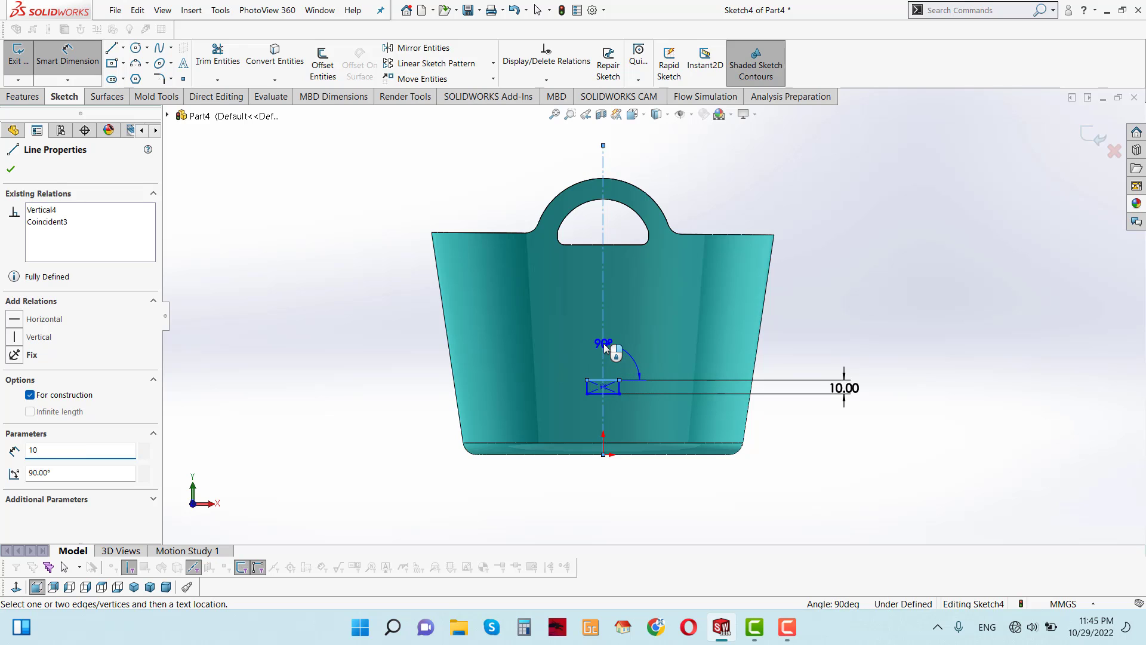
key(Delete)
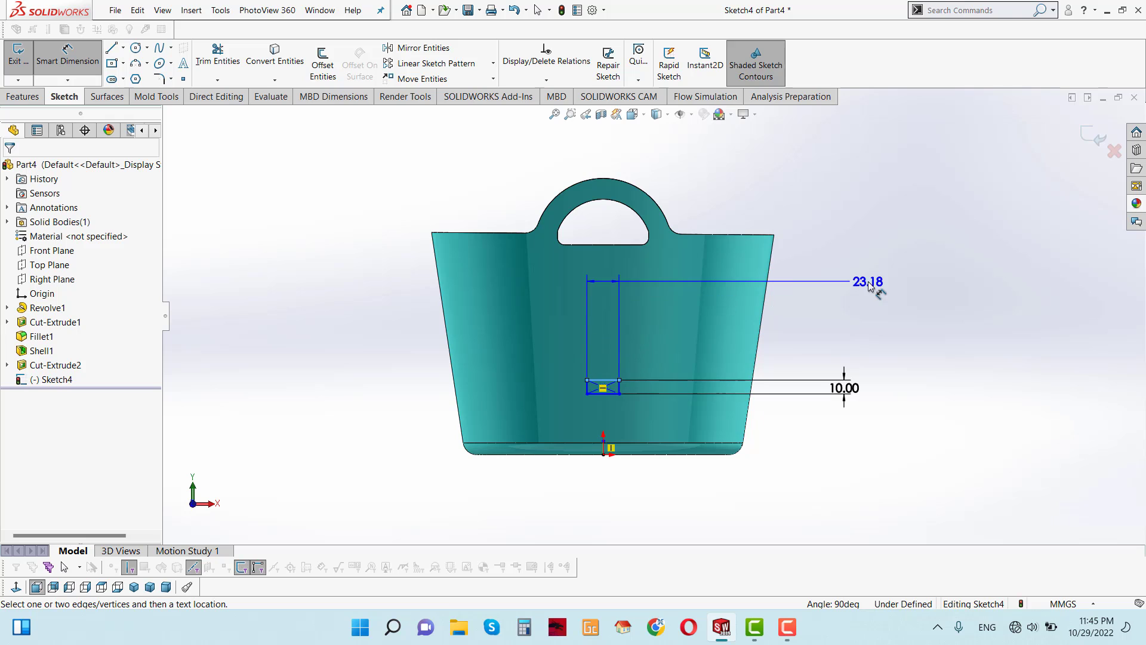
click(603, 309)
text(10)
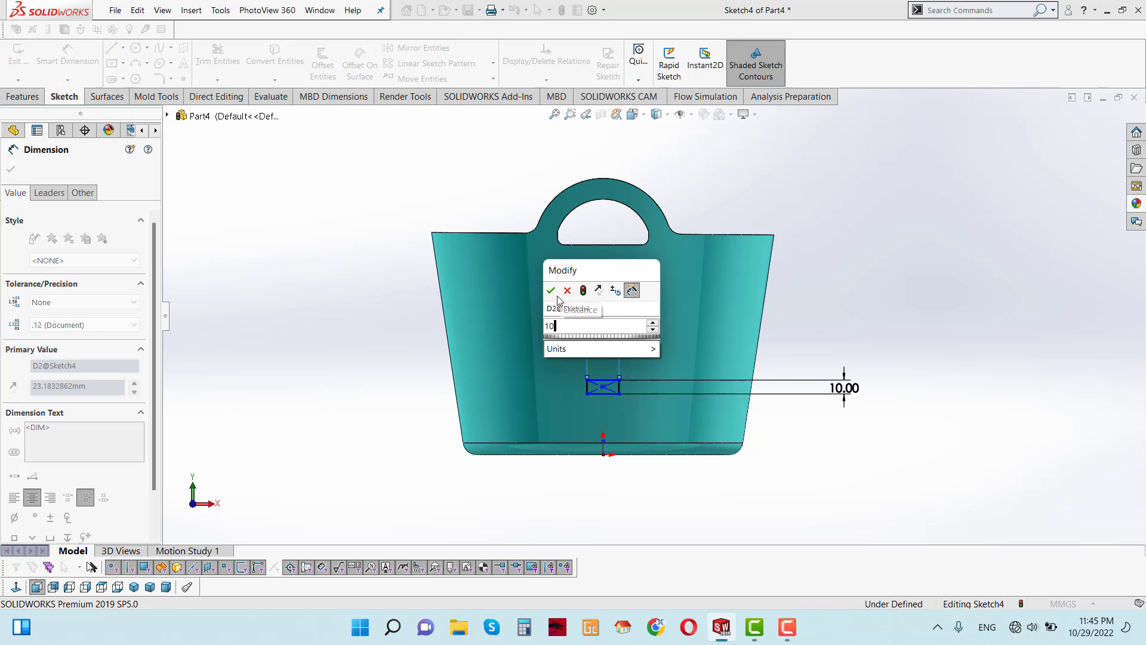
key(Return)
scroll(620, 362, down, 2)
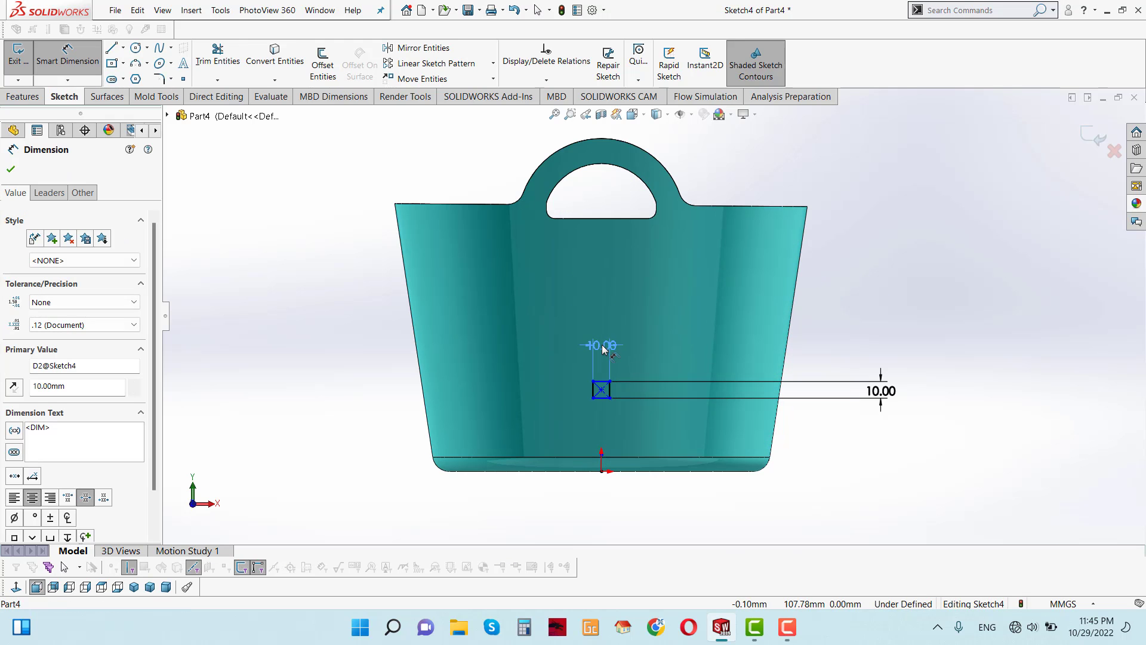
scroll(607, 400, down, 2)
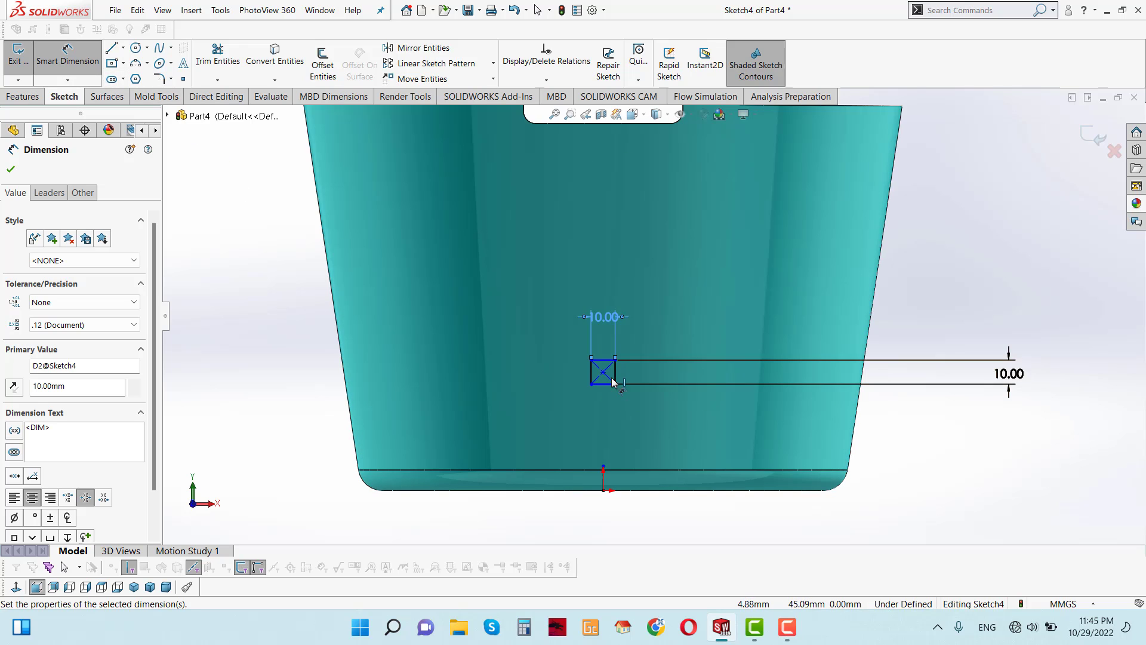
Place the square's centre 15 mm above the origin, fully defining Sketch4.
click(605, 467)
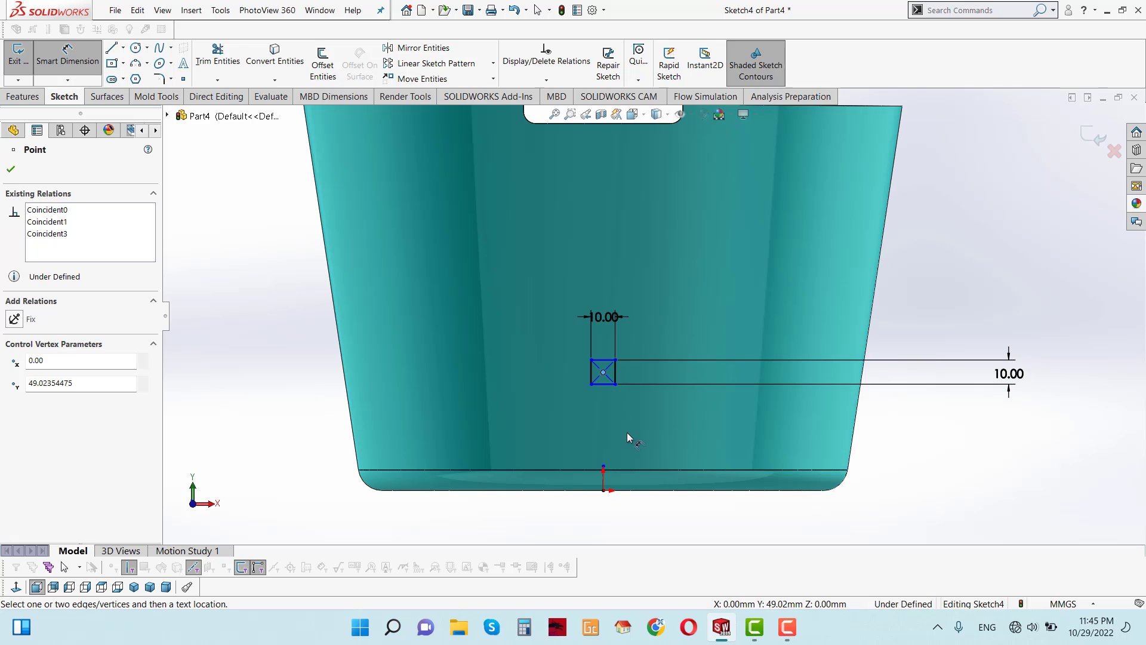
click(603, 490)
click(242, 440)
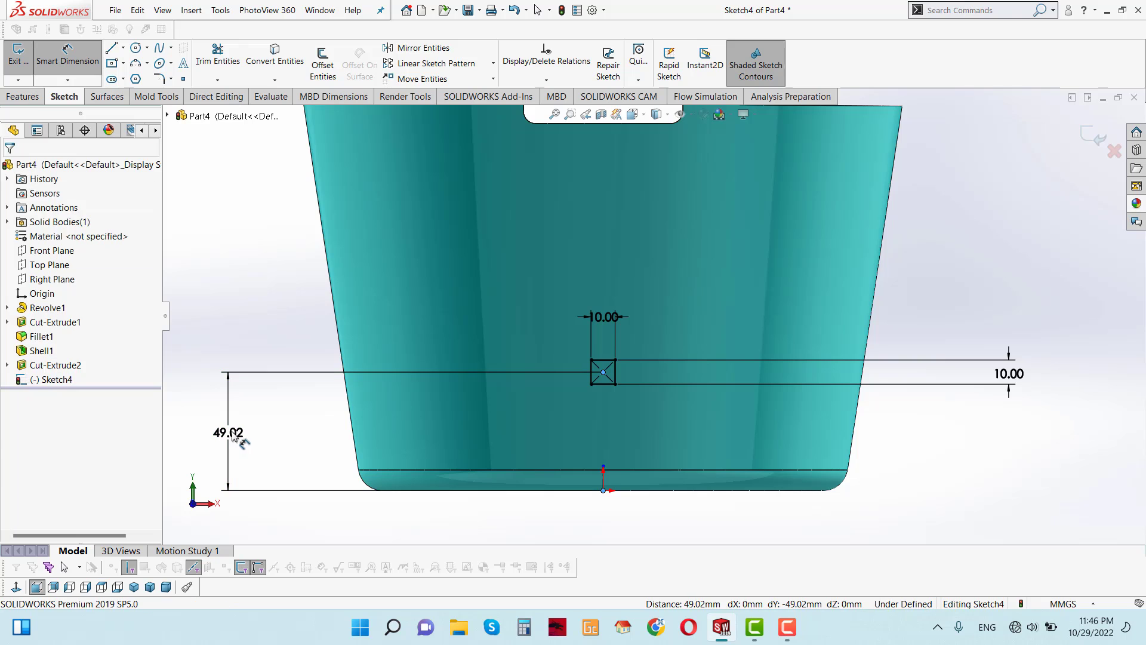
text(15)
click(176, 414)
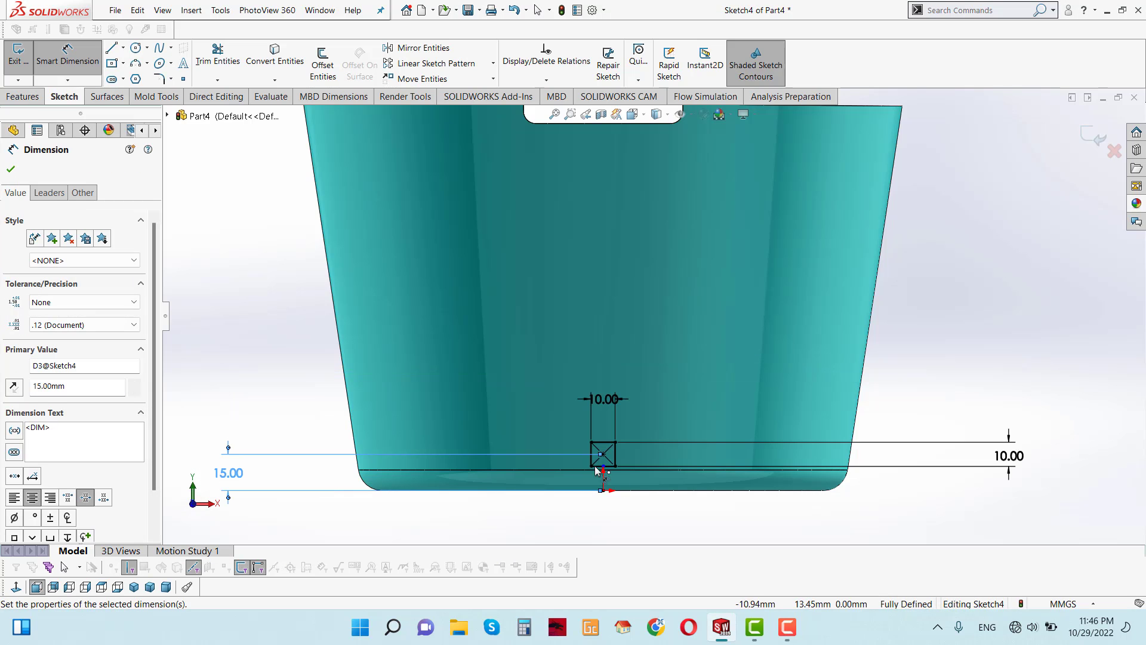
scroll(630, 482, down, 1)
scroll(654, 318, up, 2)
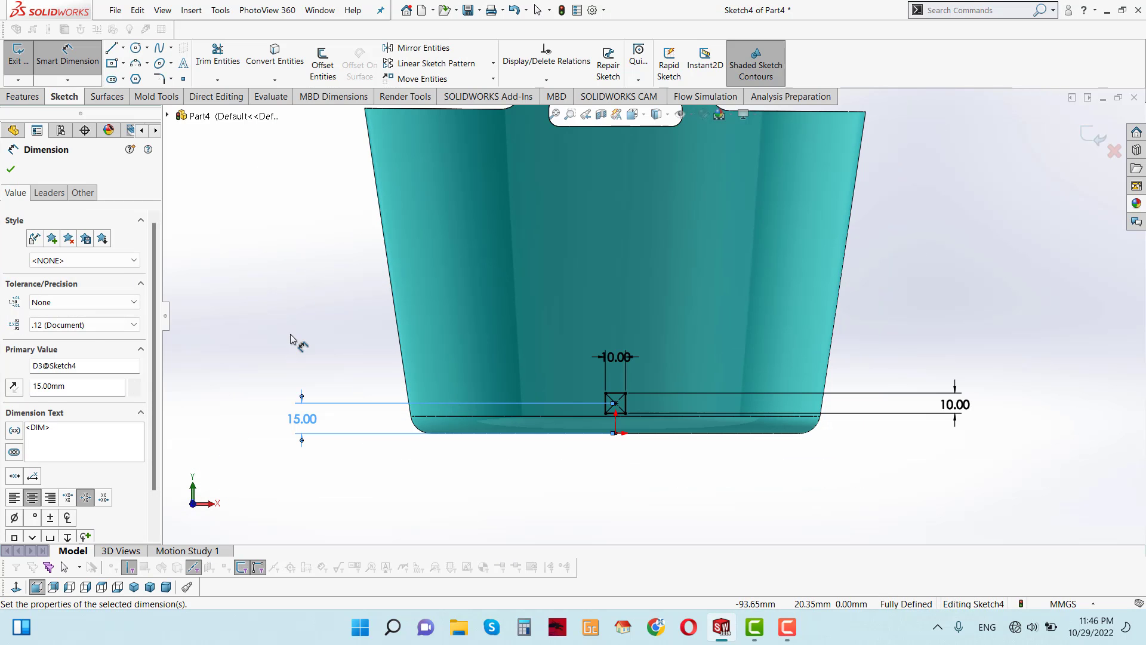
click(12, 169)
scroll(653, 318, up, 2)
Extrude-cut the 10 mm square Through All to make Cut-Extrude3 near the base.
click(22, 97)
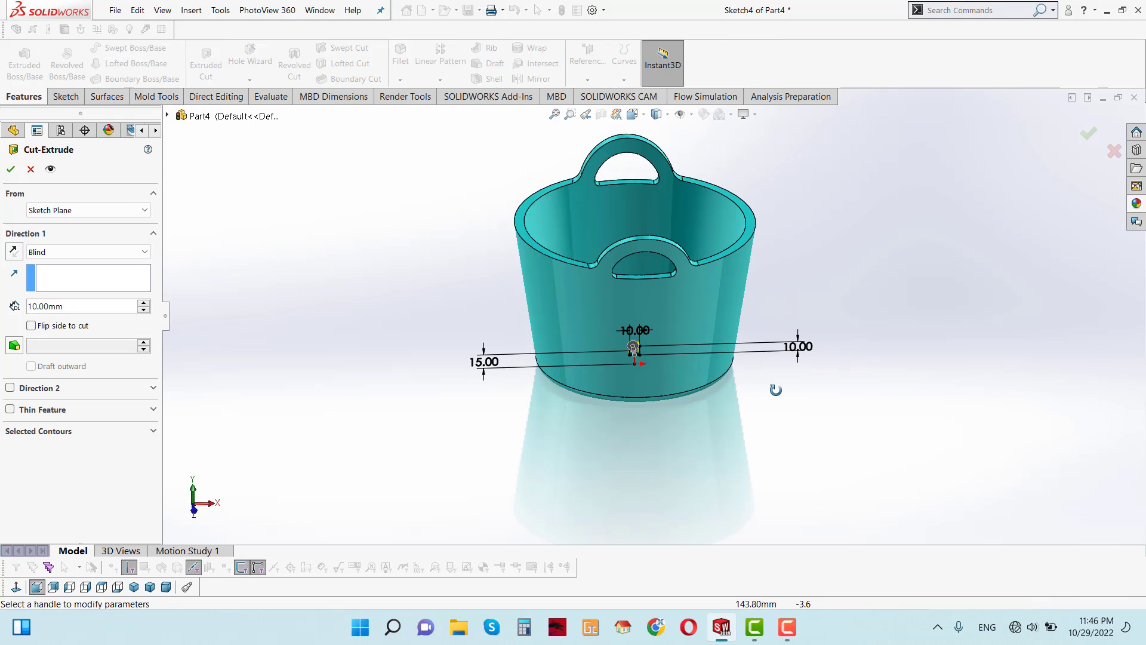
click(36, 251)
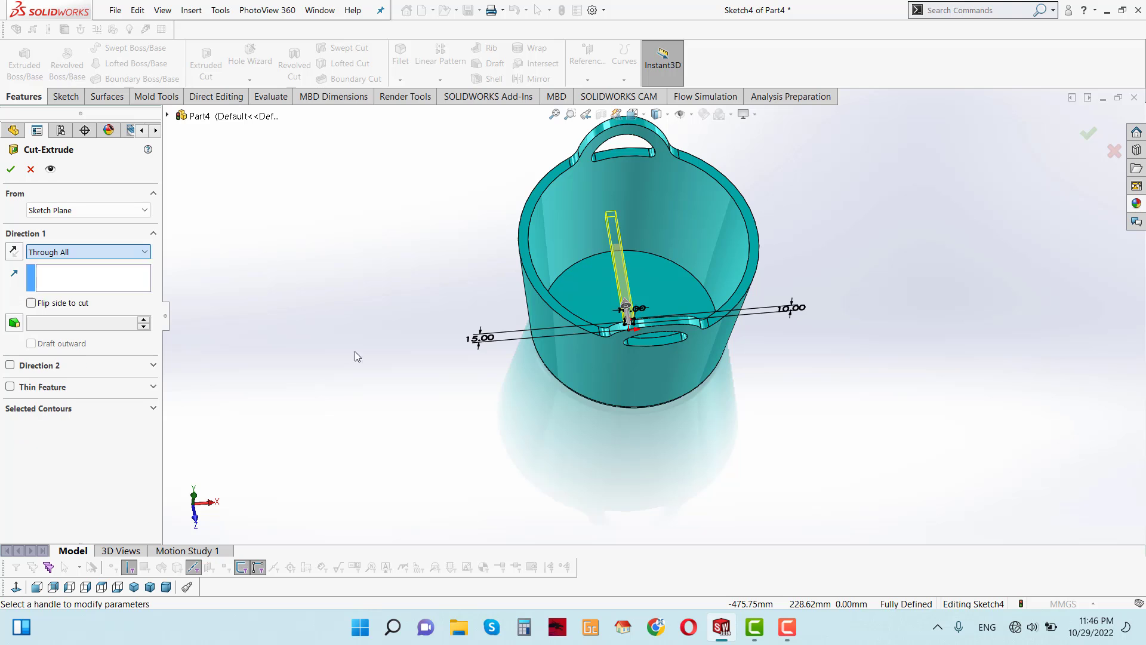
mouse_move(354, 351)
middle_down()
mouse_move(784, 420)
mouse_move(681, 384)
middle_up()
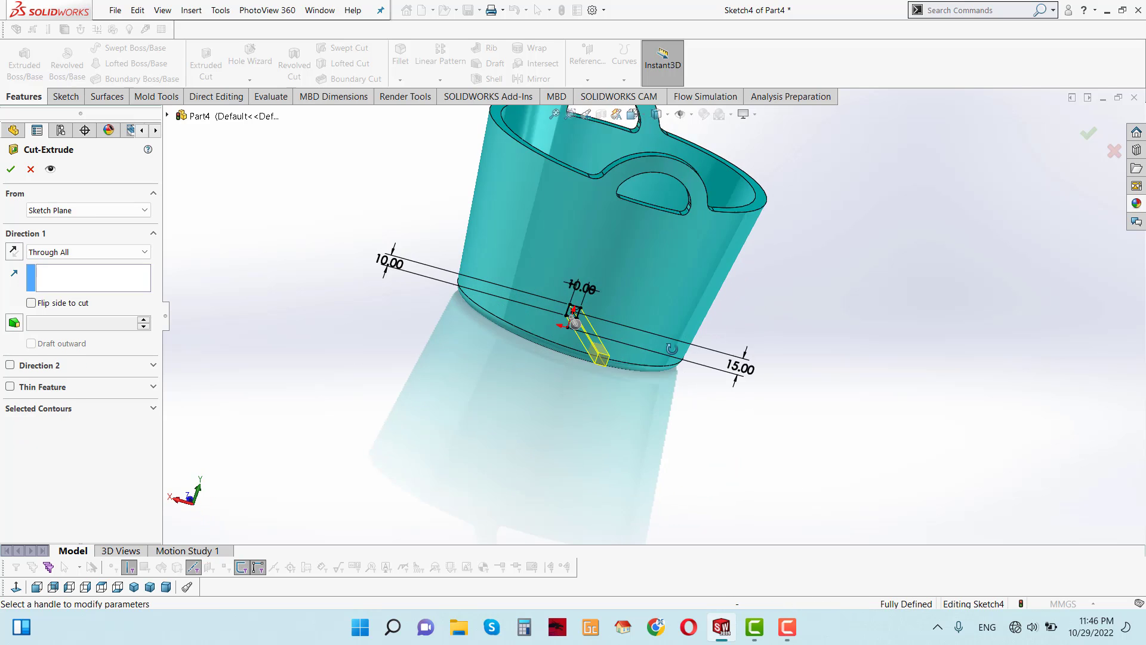
scroll(681, 383, up, 2)
click(9, 171)
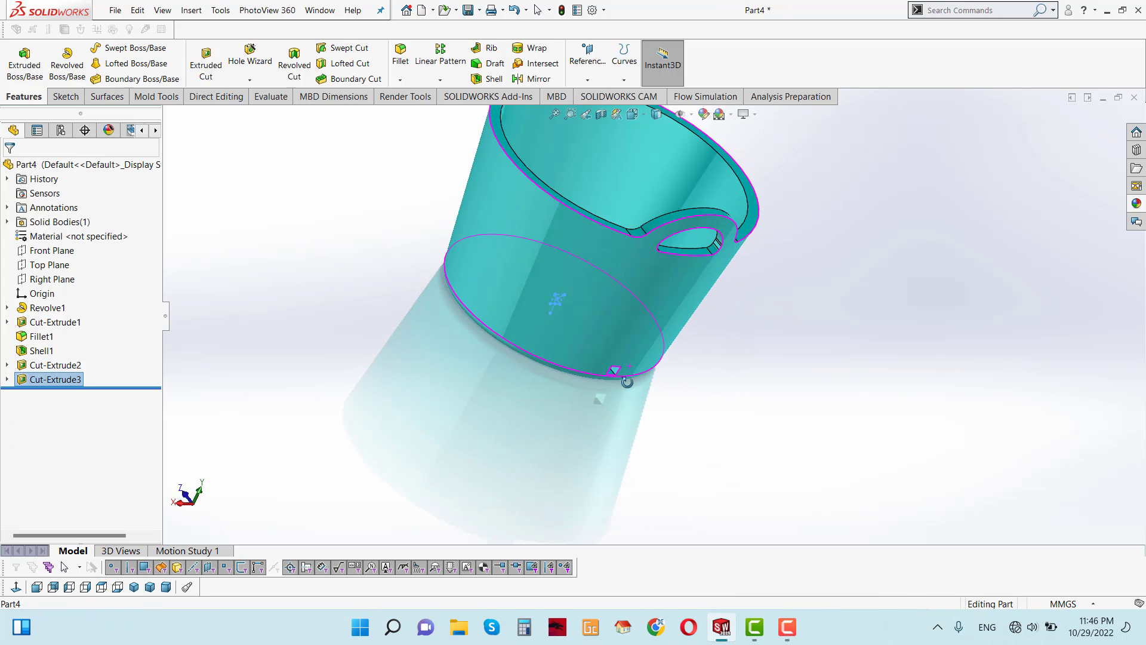
key(space)
click(625, 376)
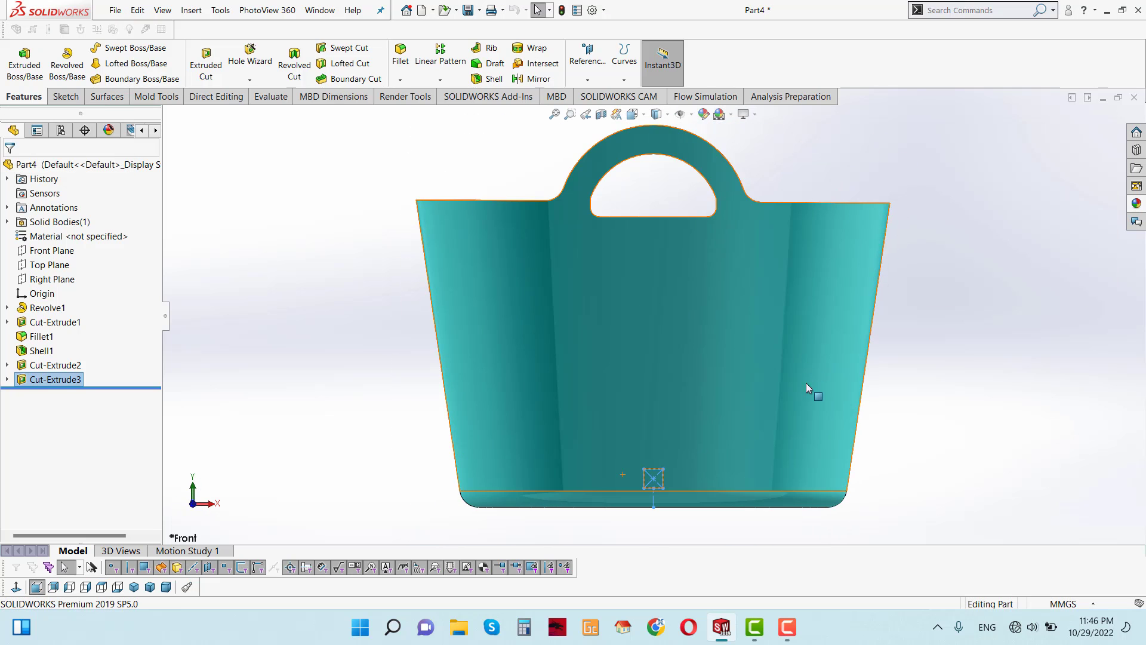
middle_drag(680, 392, 668, 419)
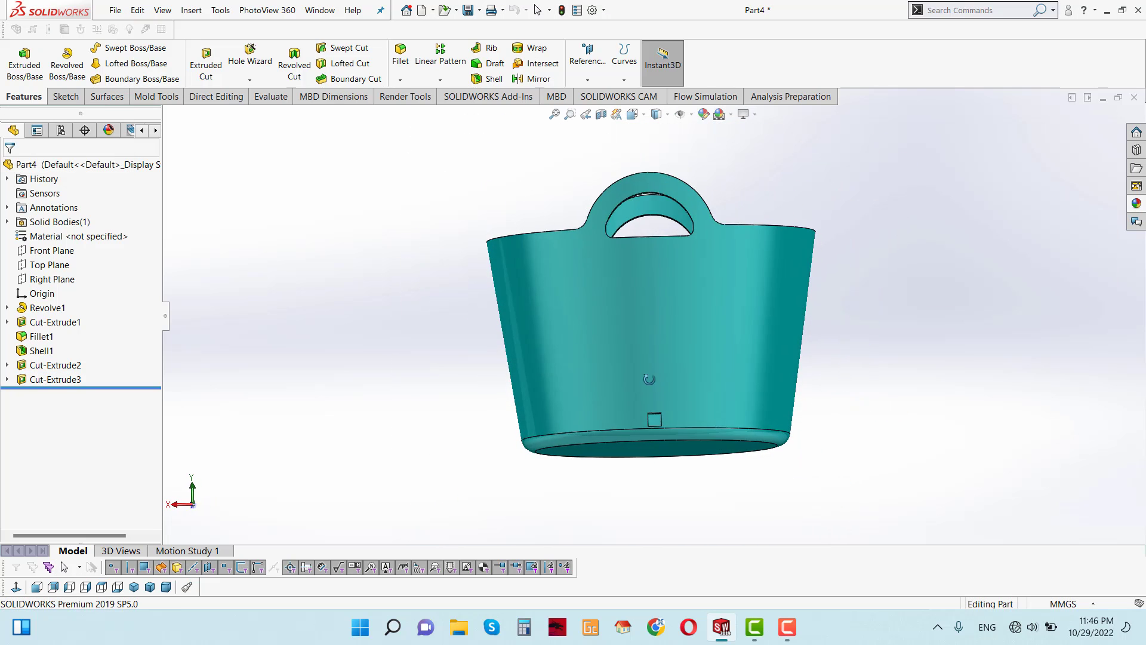
scroll(668, 419, down, 3)
scroll(636, 368, down, 2)
scroll(611, 329, up, 1)
scroll(613, 319, up, 1)
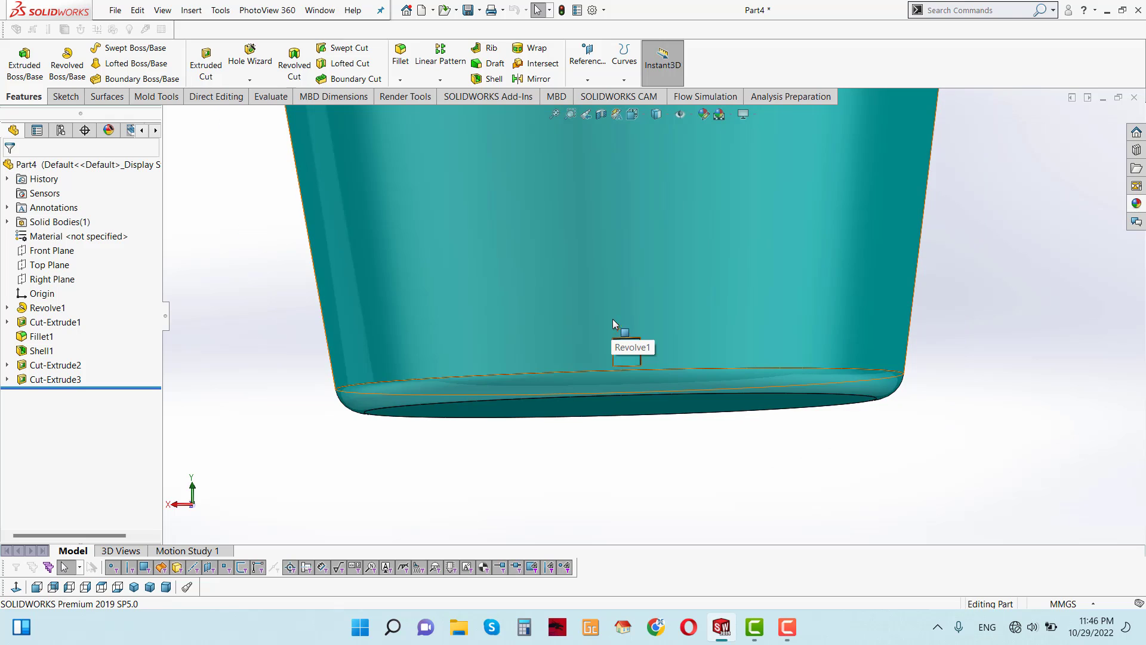
key(f)
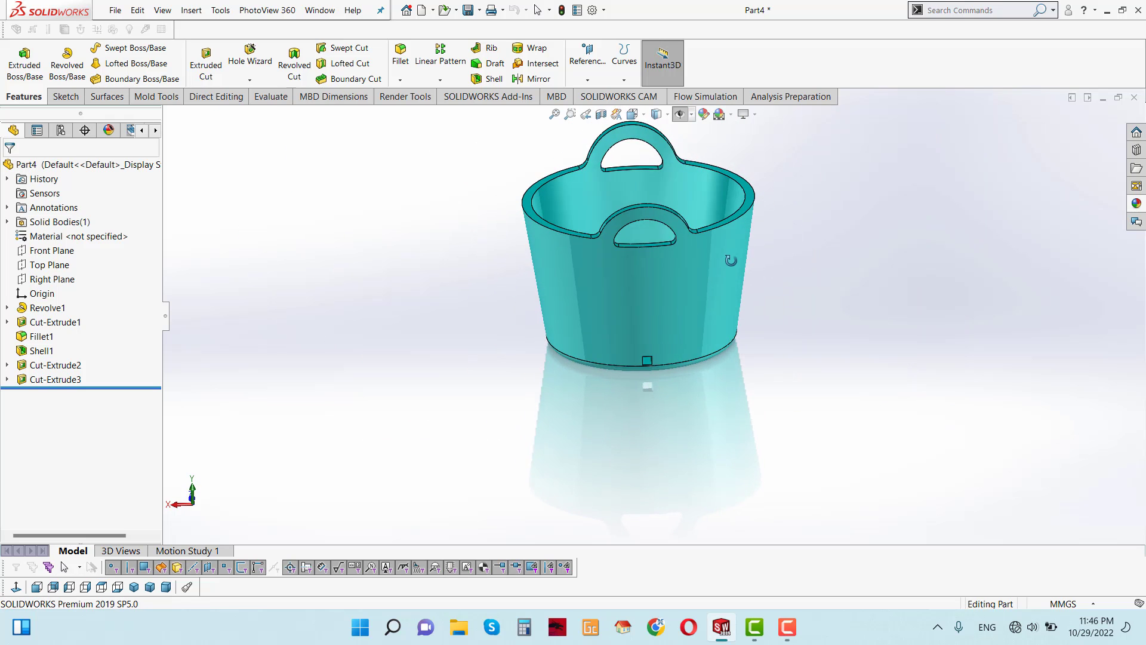
click(691, 114)
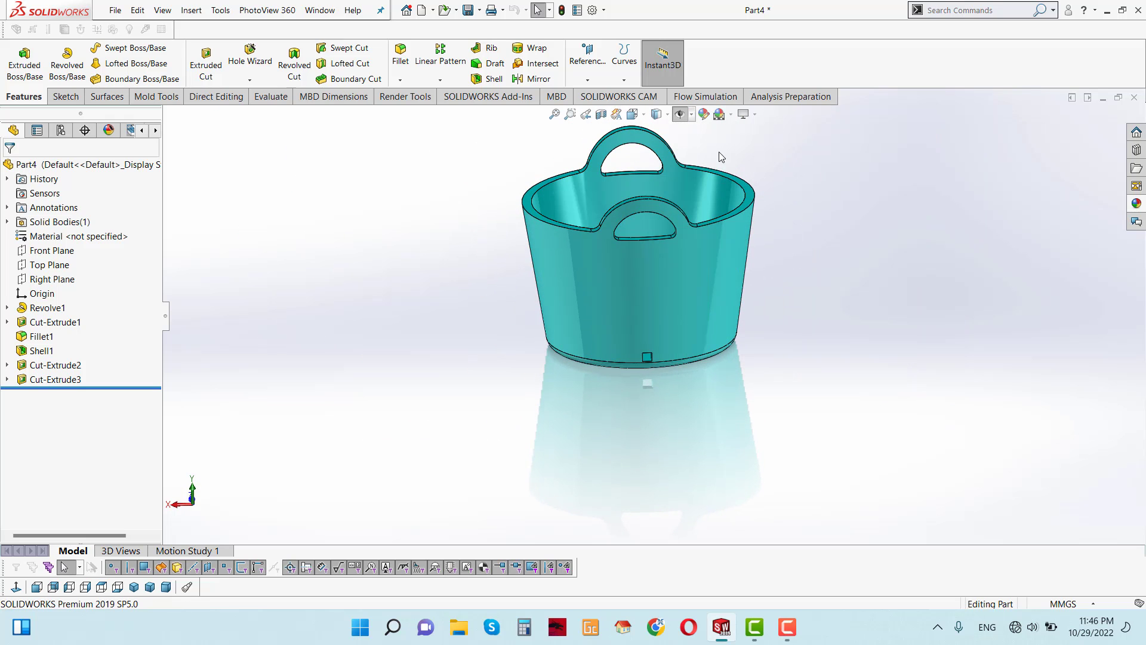
scroll(747, 329, down, 1)
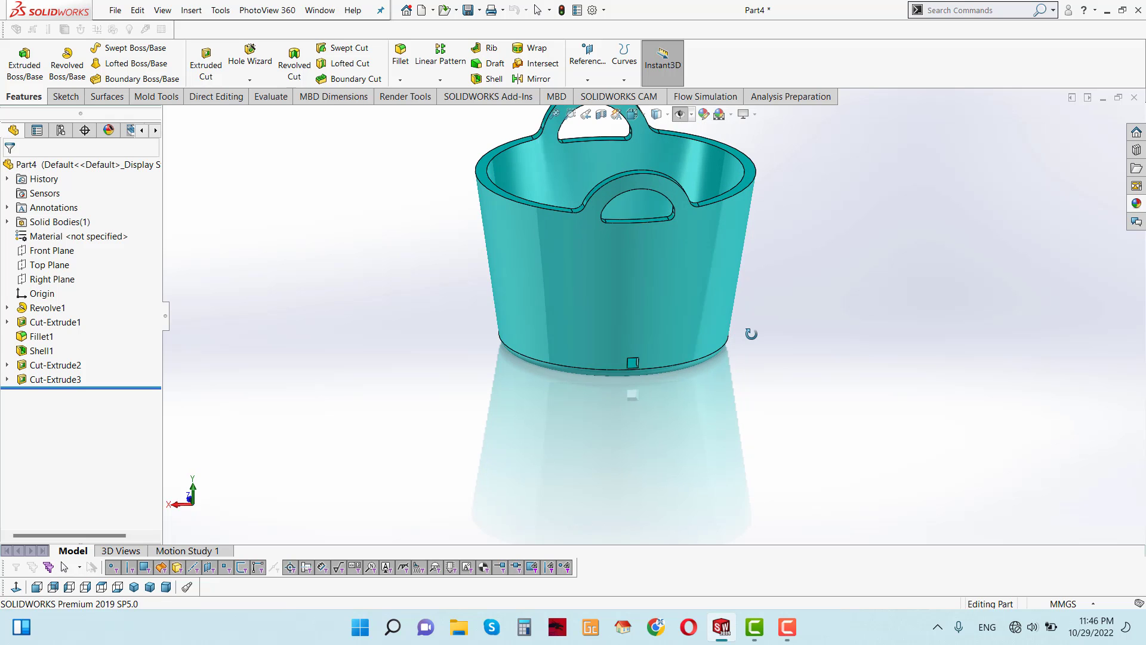
click(52, 250)
Start a new sketch, Sketch5, on the Front Plane.
click(98, 236)
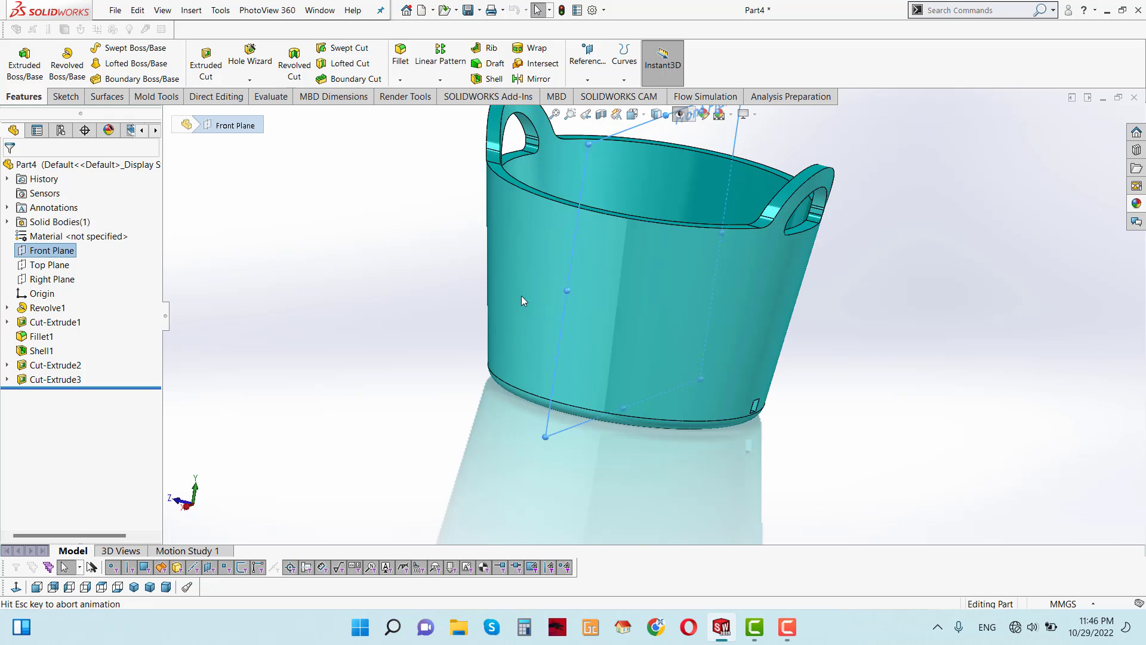
mouse_move(768, 488)
middle_down()
mouse_move(618, 394)
mouse_move(831, 185)
middle_up()
right_click(831, 185)
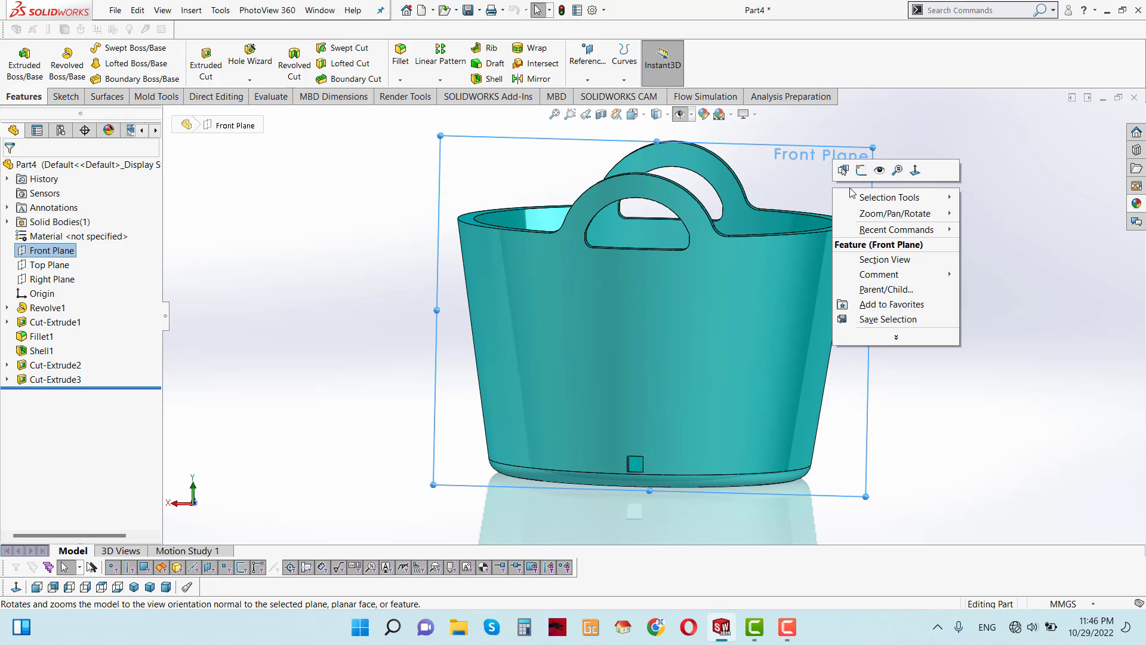
click(871, 170)
In Front view, draw a vertical centreline from the bottom-edge midpoint up to the handle.
click(123, 48)
click(138, 72)
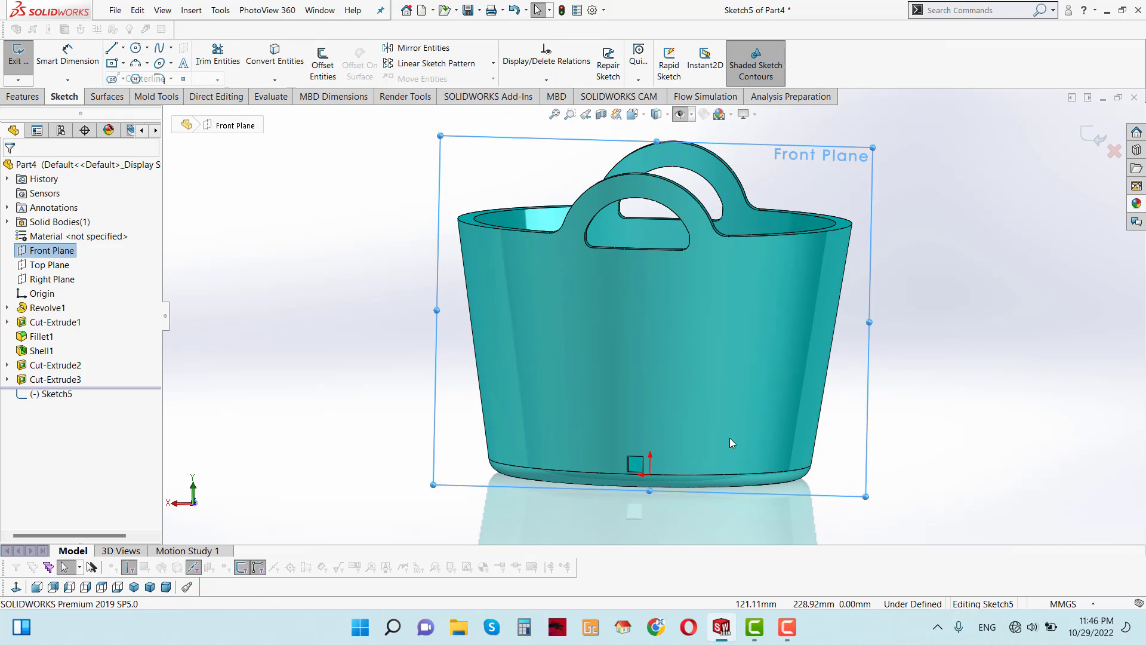
middle_drag(688, 470, 650, 479)
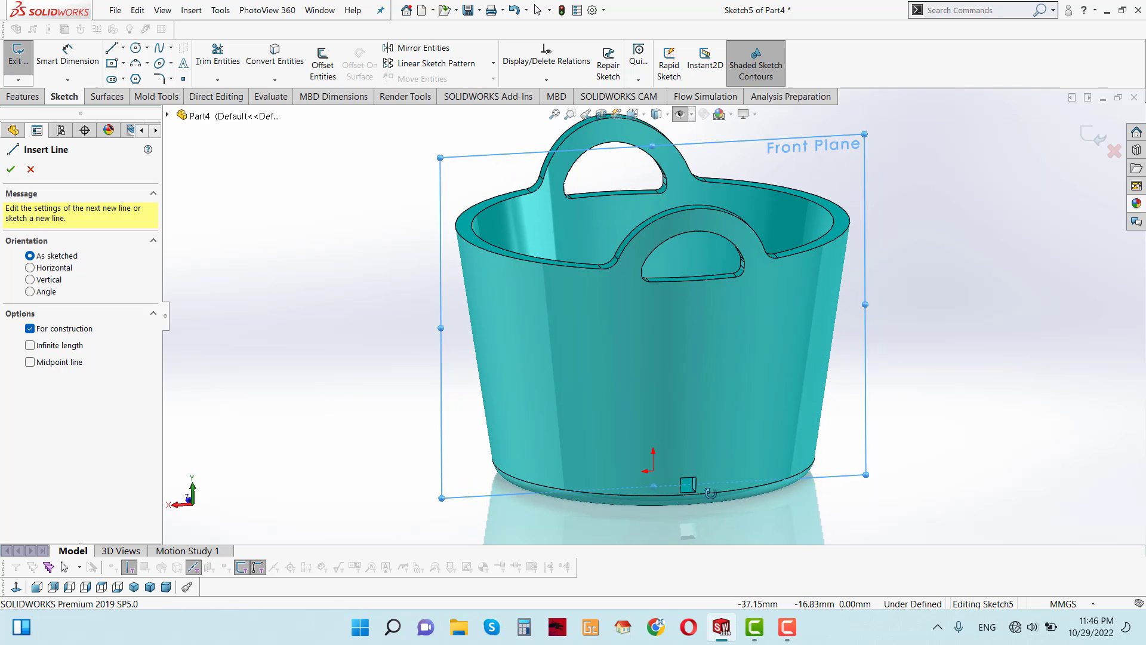
key(space)
click(591, 373)
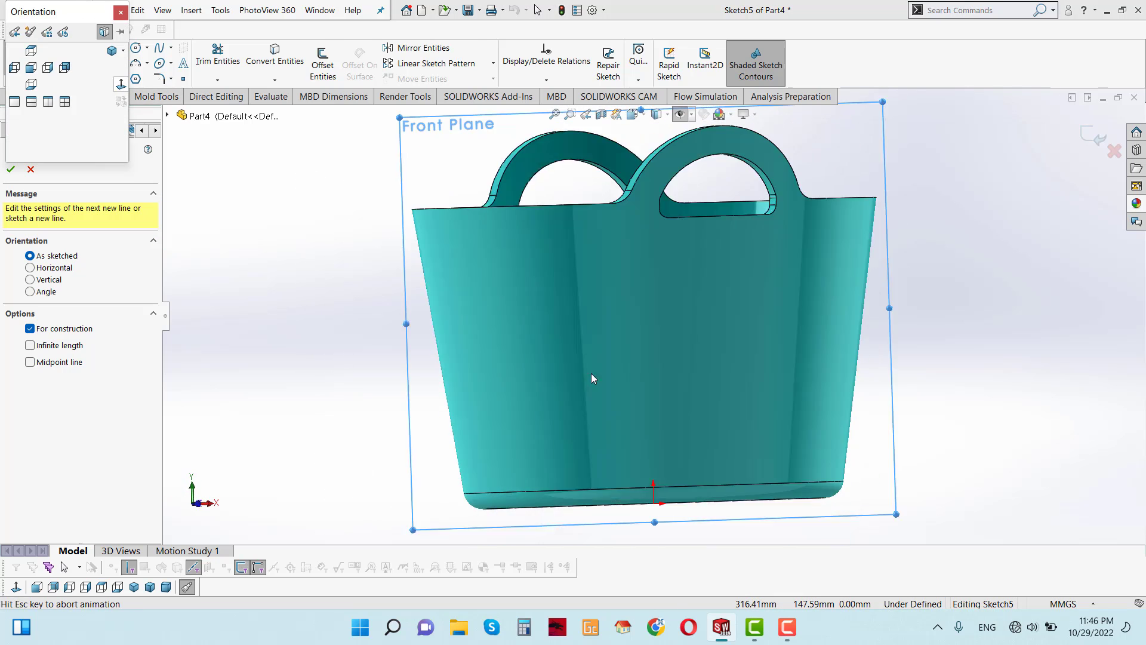
click(653, 506)
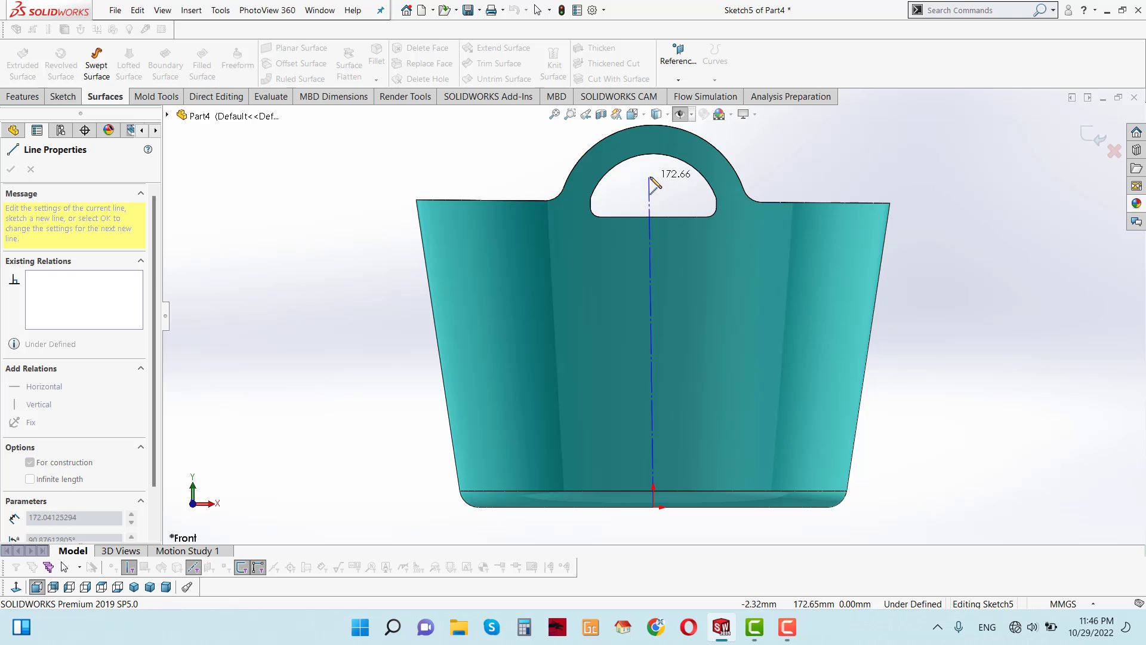
click(653, 179)
right_click(729, 187)
Orbit and zoom around the basket to inspect the centreline from a lower angle.
key(Escape)
scroll(668, 404, up, 3)
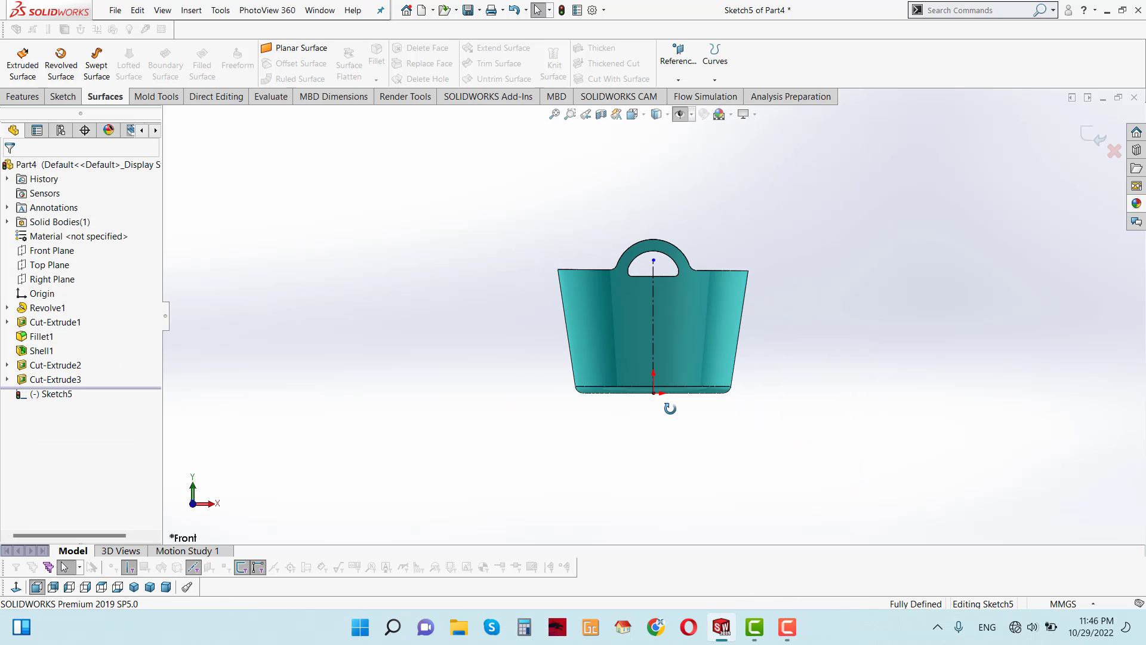
middle_drag(667, 404, 807, 438)
scroll(685, 395, down, 3)
scroll(596, 350, down, 2)
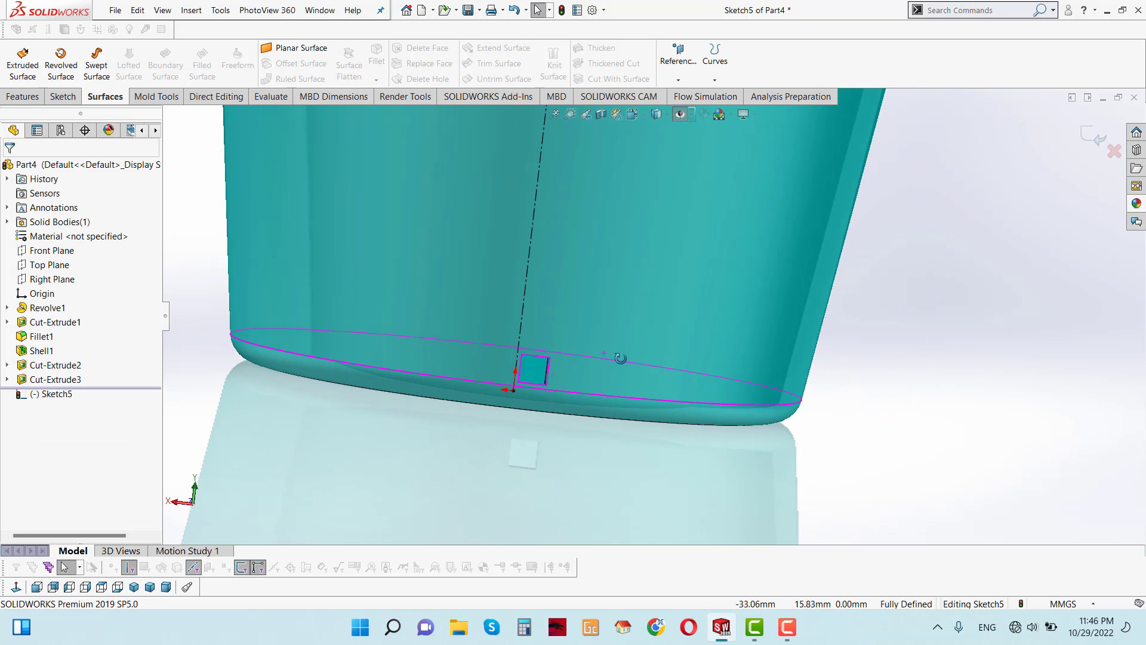
middle_drag(611, 377, 606, 290)
scroll(605, 290, up, 3)
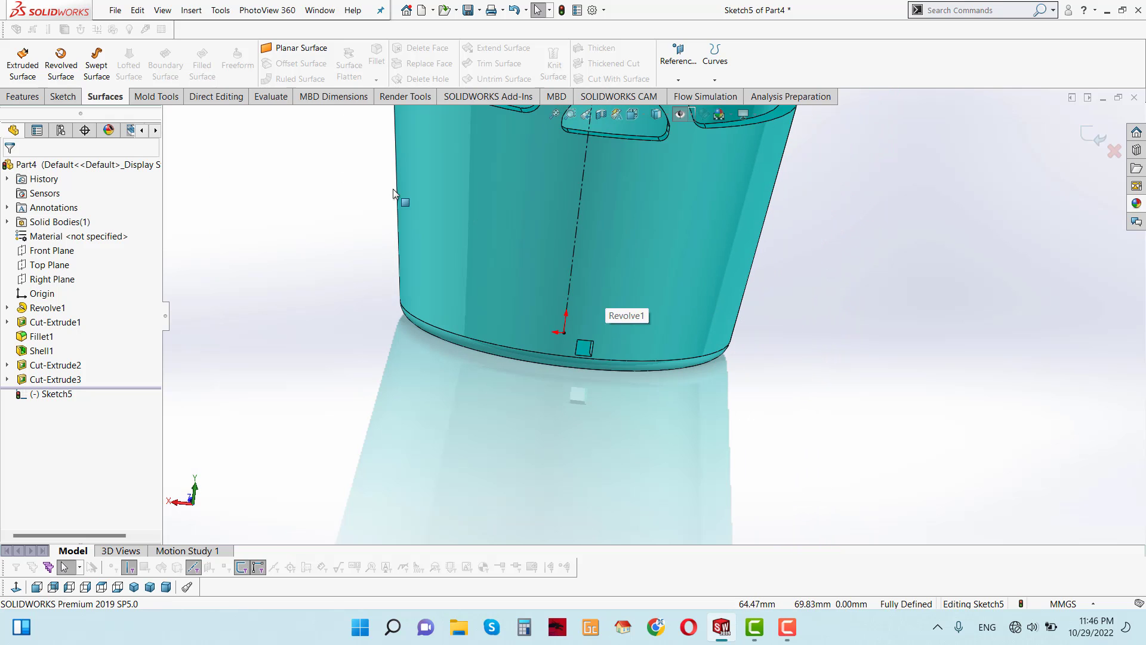
scroll(510, 172, up, 3)
scroll(613, 153, down, 1)
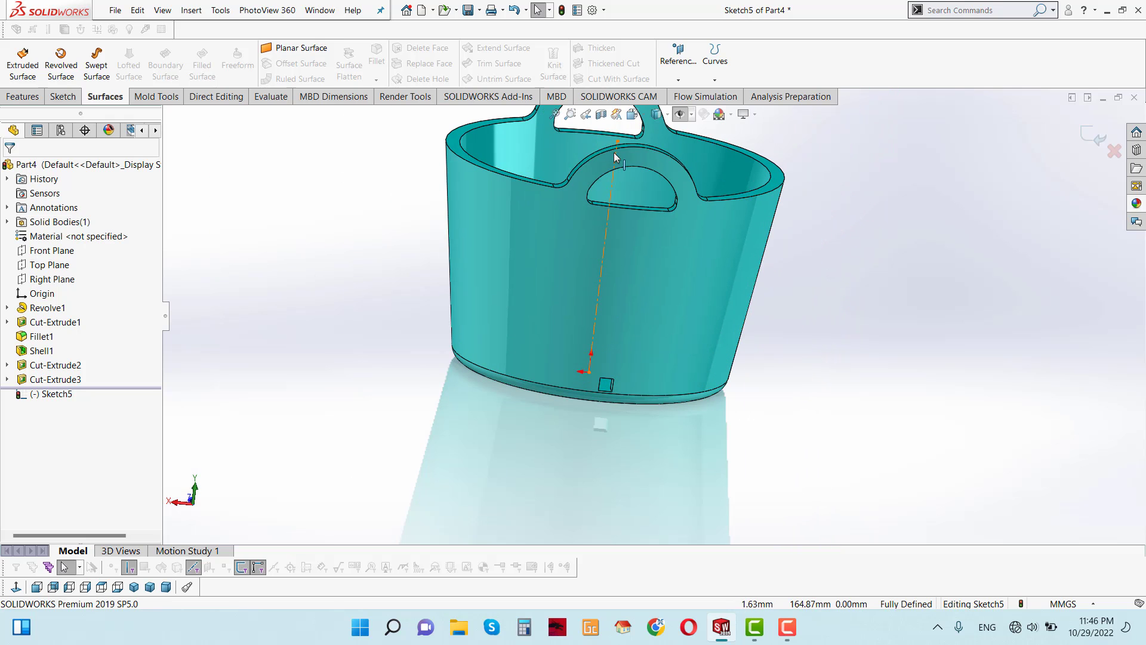
scroll(613, 152, down, 2)
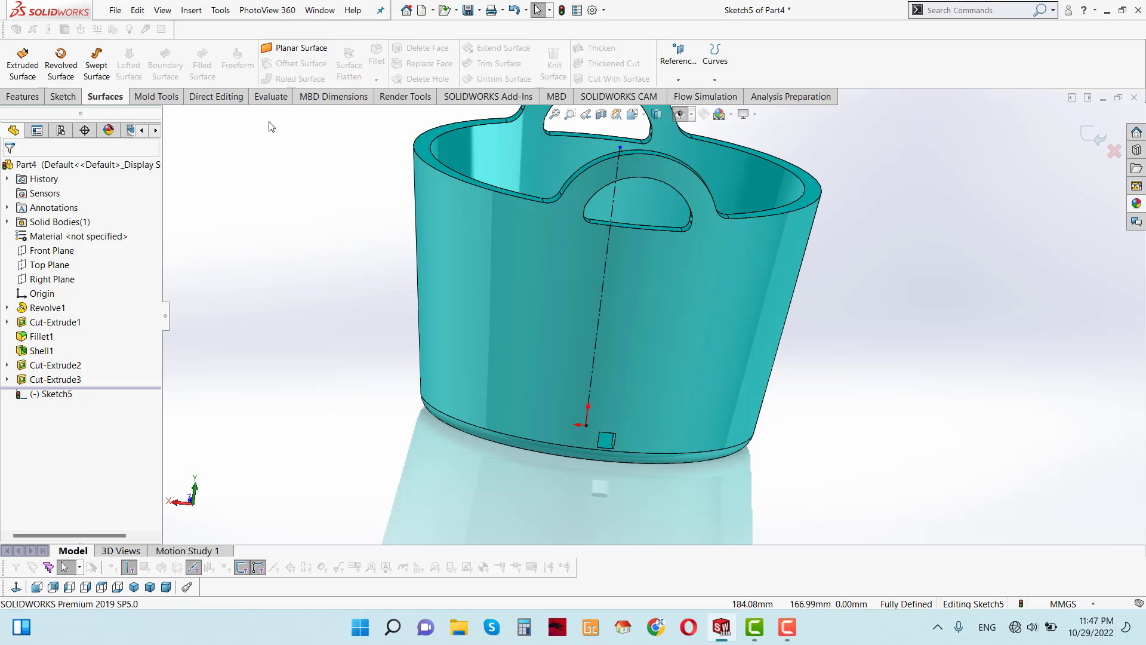
click(63, 97)
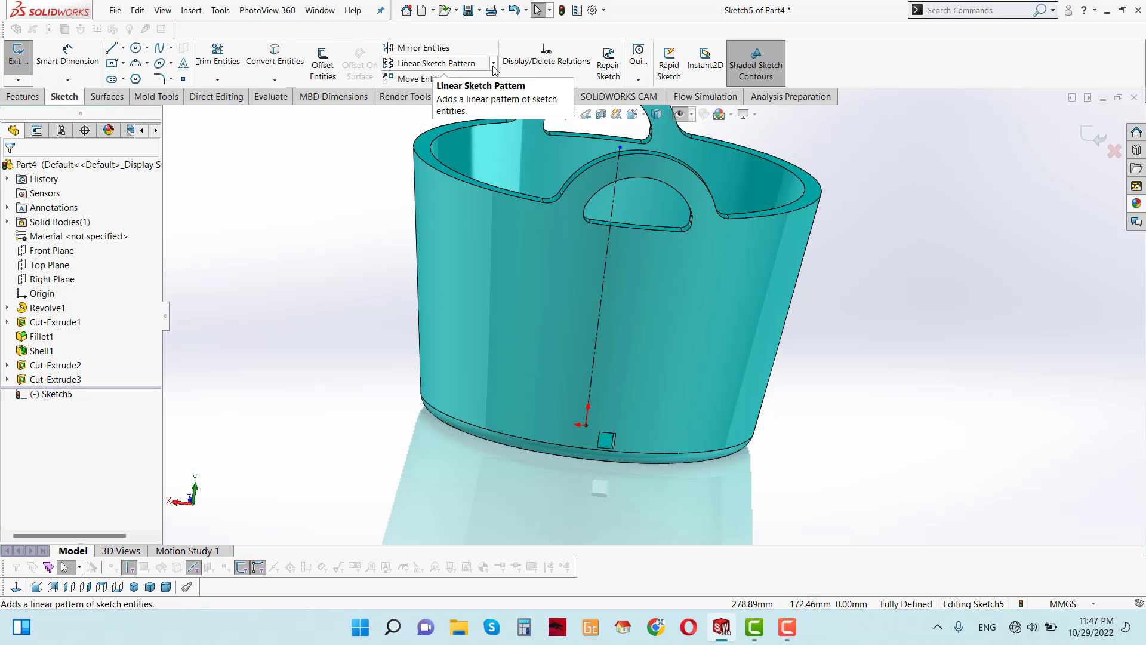
Start a linear pattern of the square slot cut, replacing the face direction with the centreline Line1@Sketch5.
middle_drag(893, 340, 534, 501)
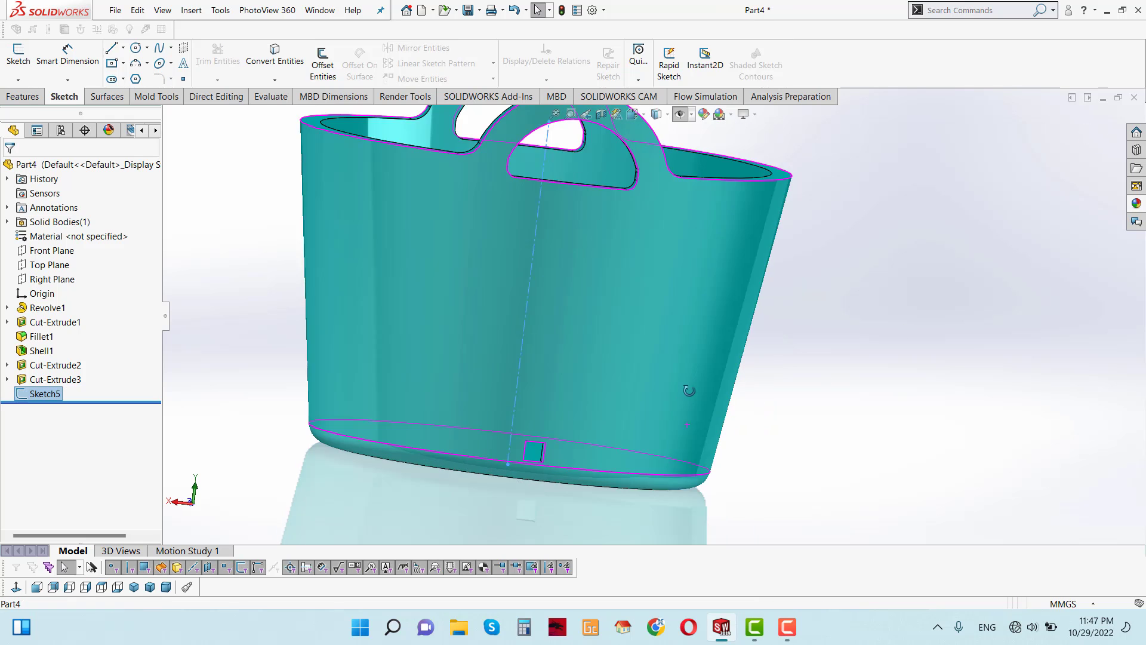
scroll(534, 502, down, 4)
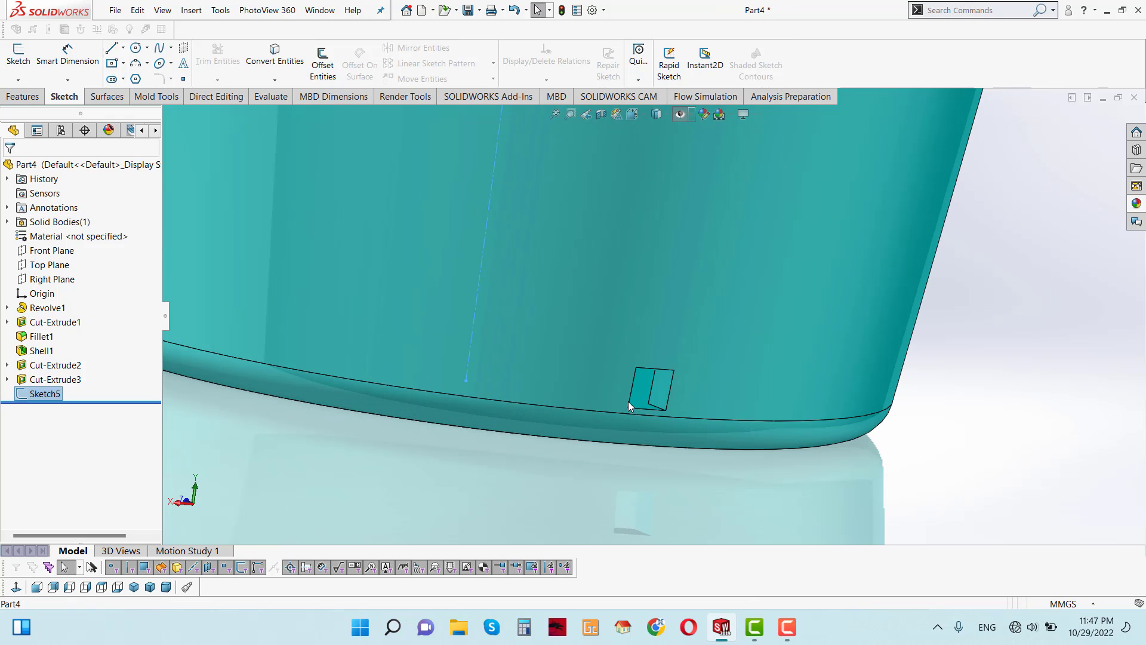
click(659, 395)
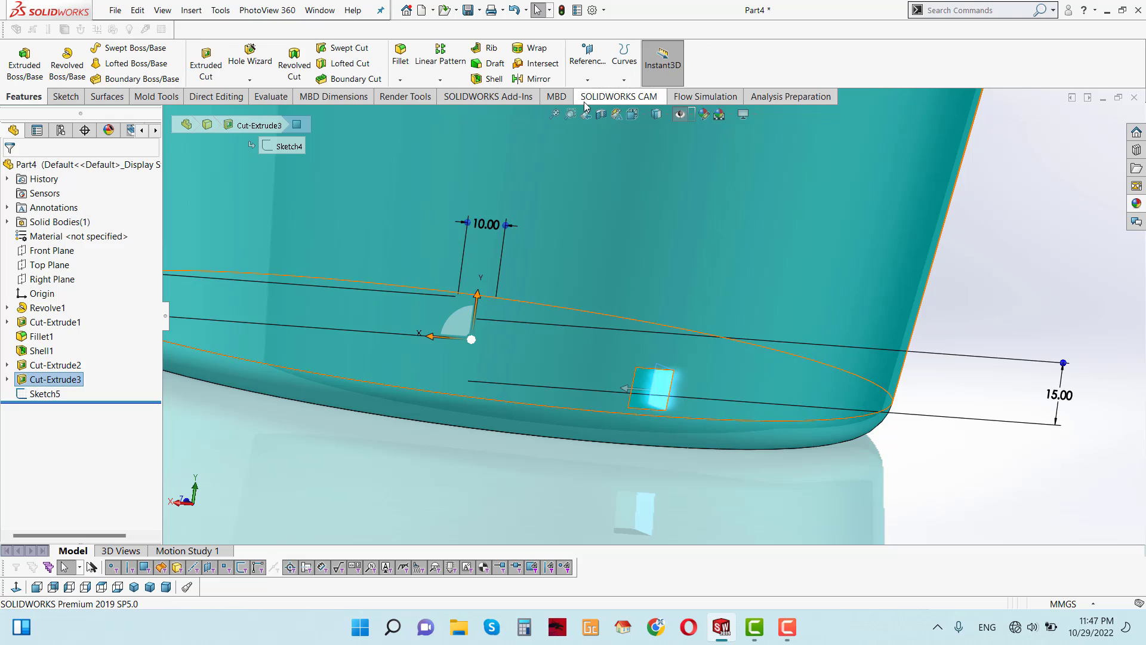
click(439, 80)
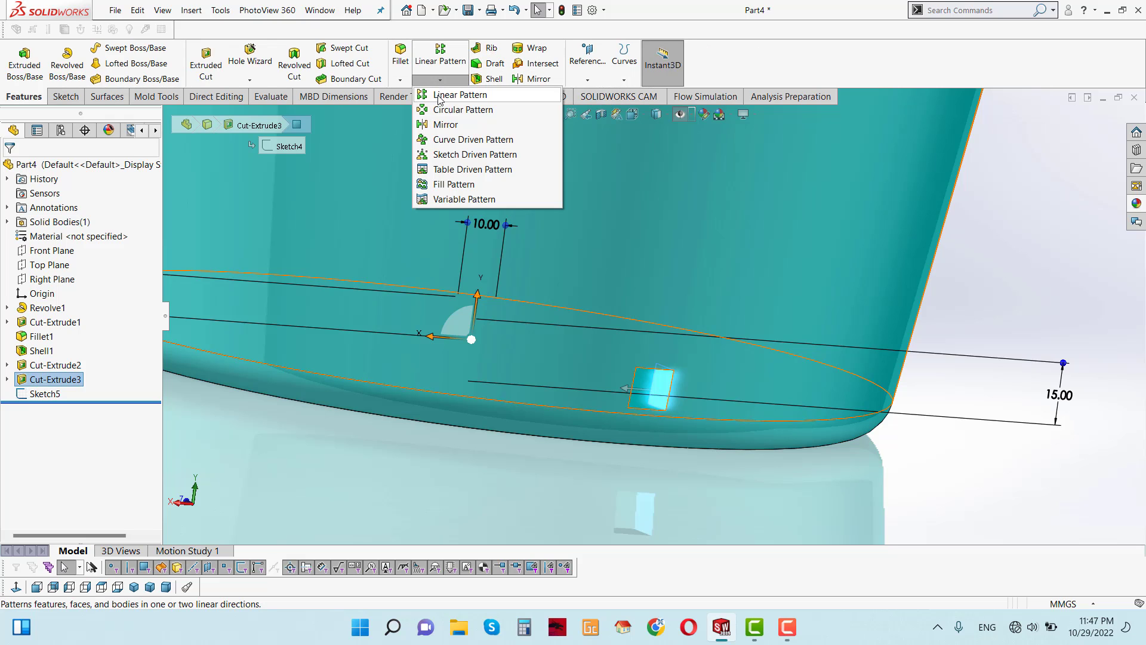
click(449, 99)
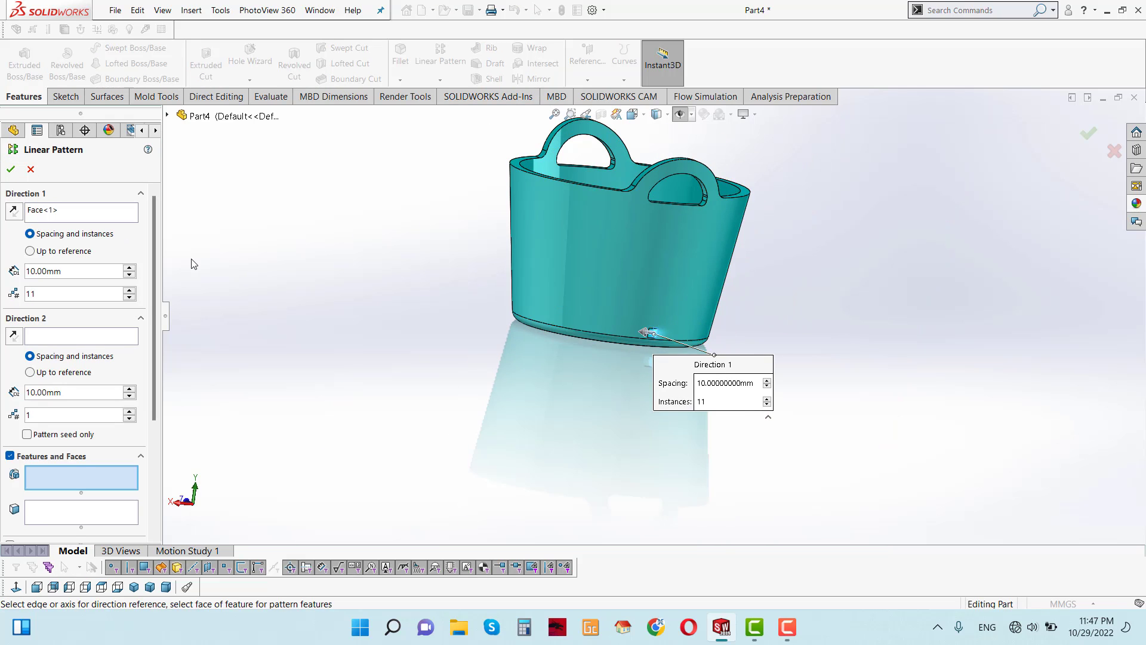
right_click(33, 213)
click(49, 236)
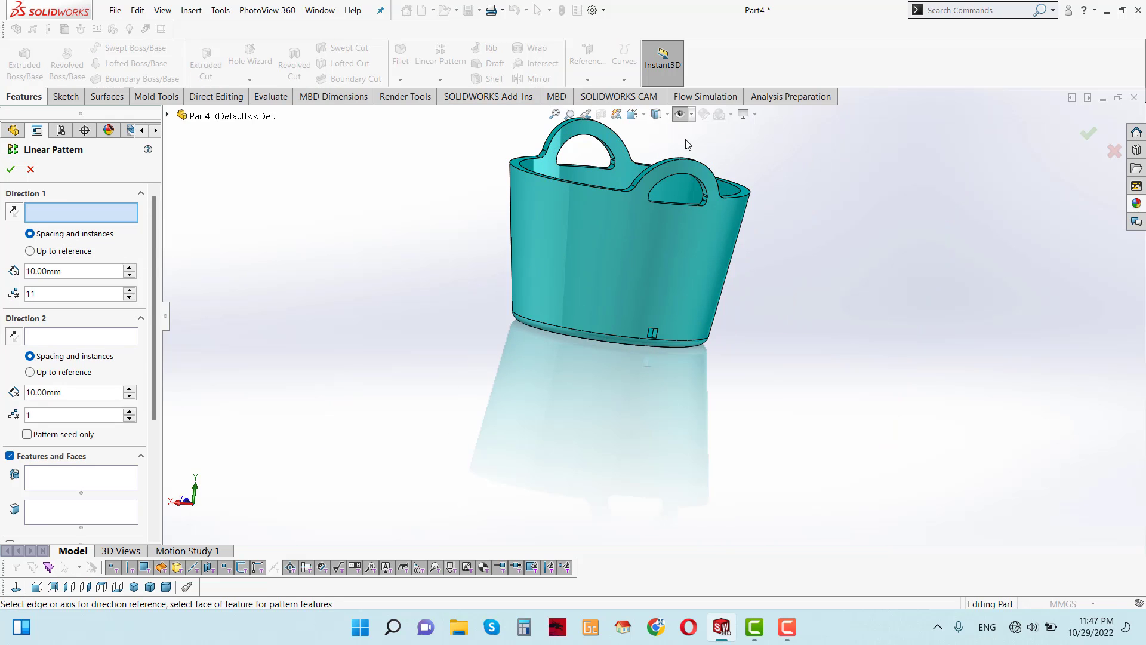
click(624, 221)
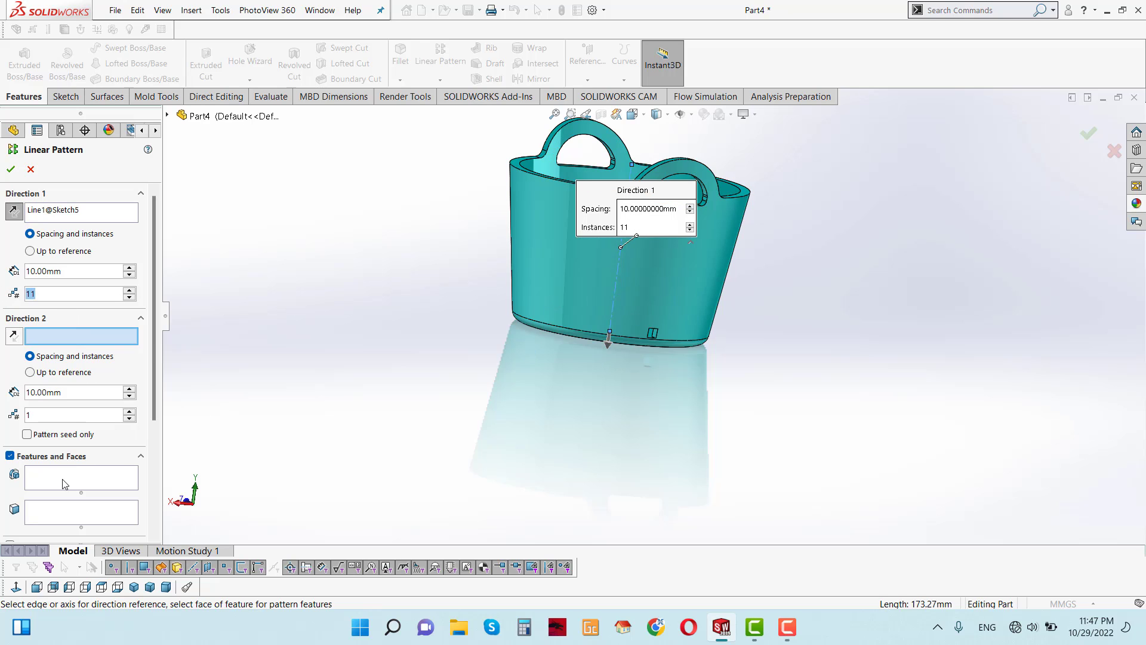
Choose Cut-Extrude3 as the pattern feature, reverse the direction upward, and set 13 mm spacing.
drag(152, 406, 154, 521)
click(76, 313)
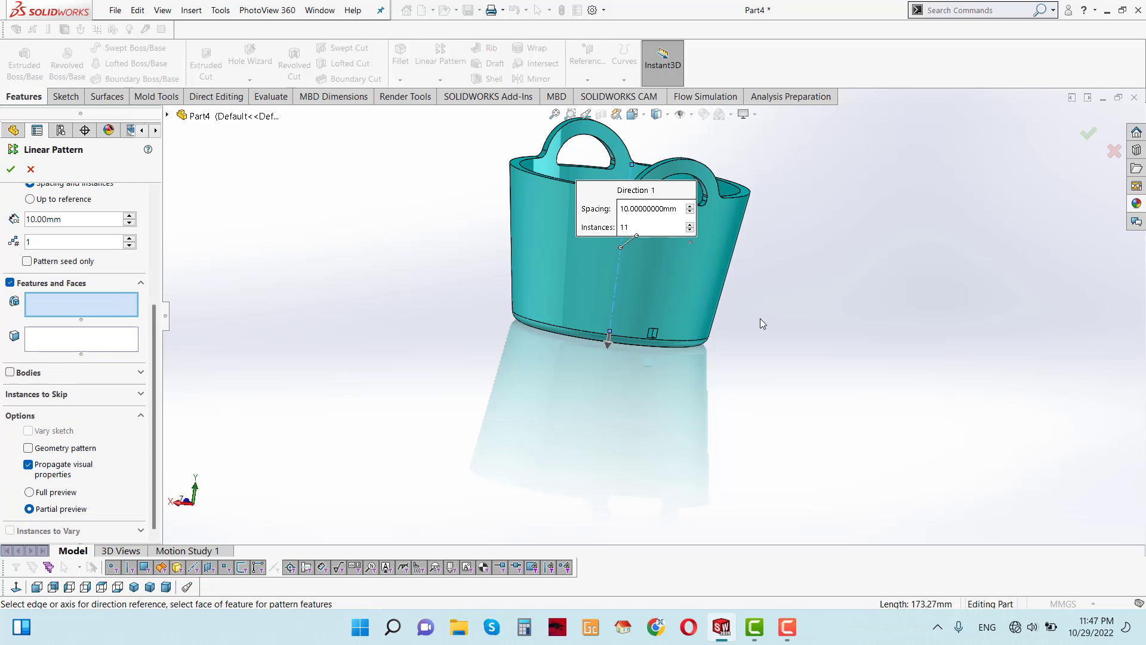
click(168, 116)
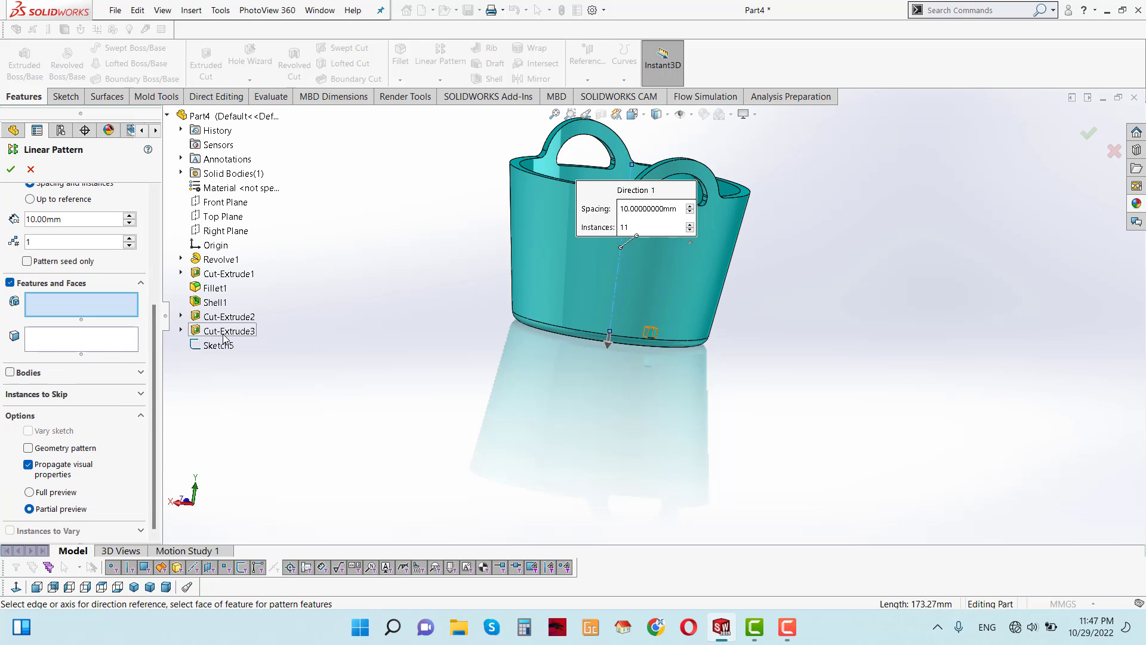
click(230, 331)
scroll(746, 257, down, 2)
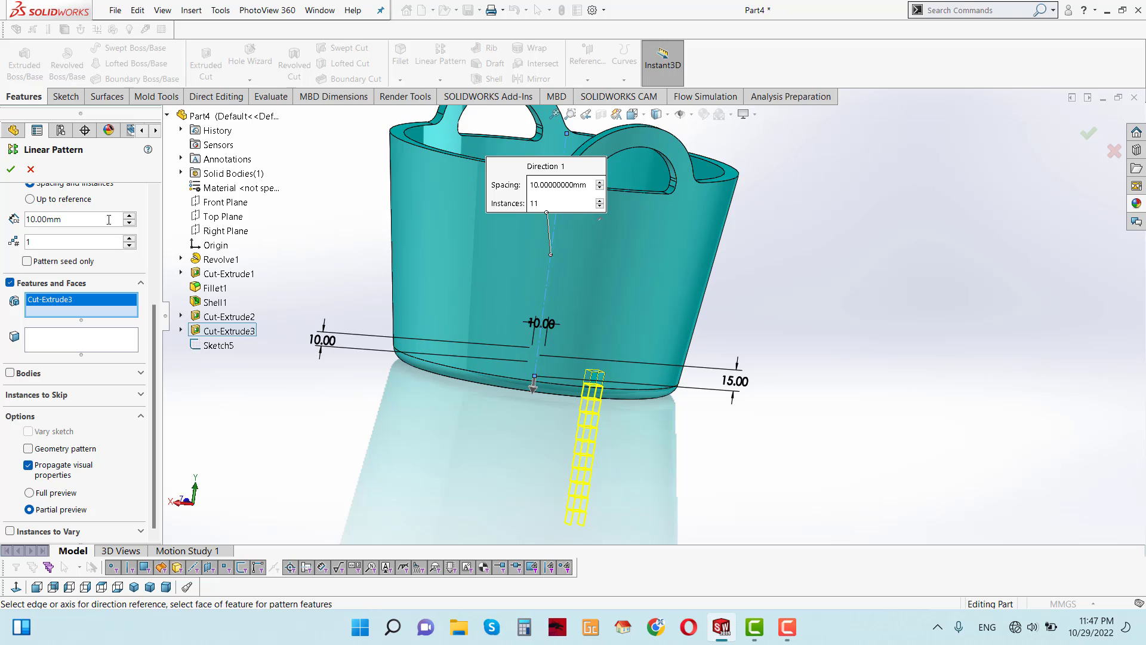
scroll(157, 353, up, 3)
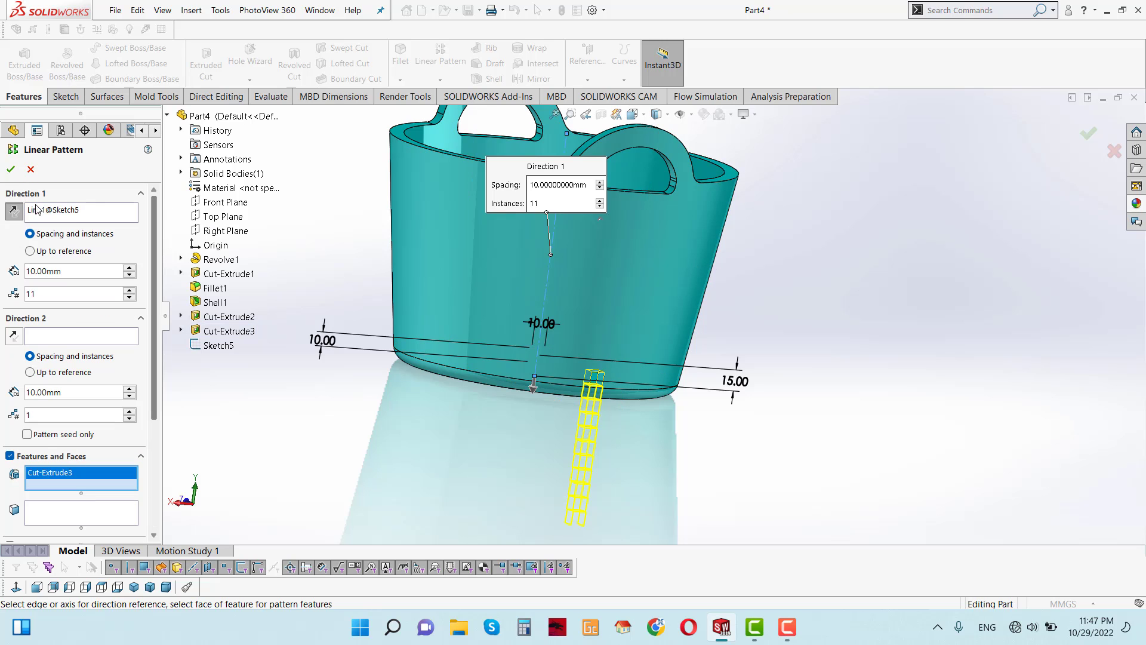
click(13, 209)
middle_drag(632, 214, 655, 263)
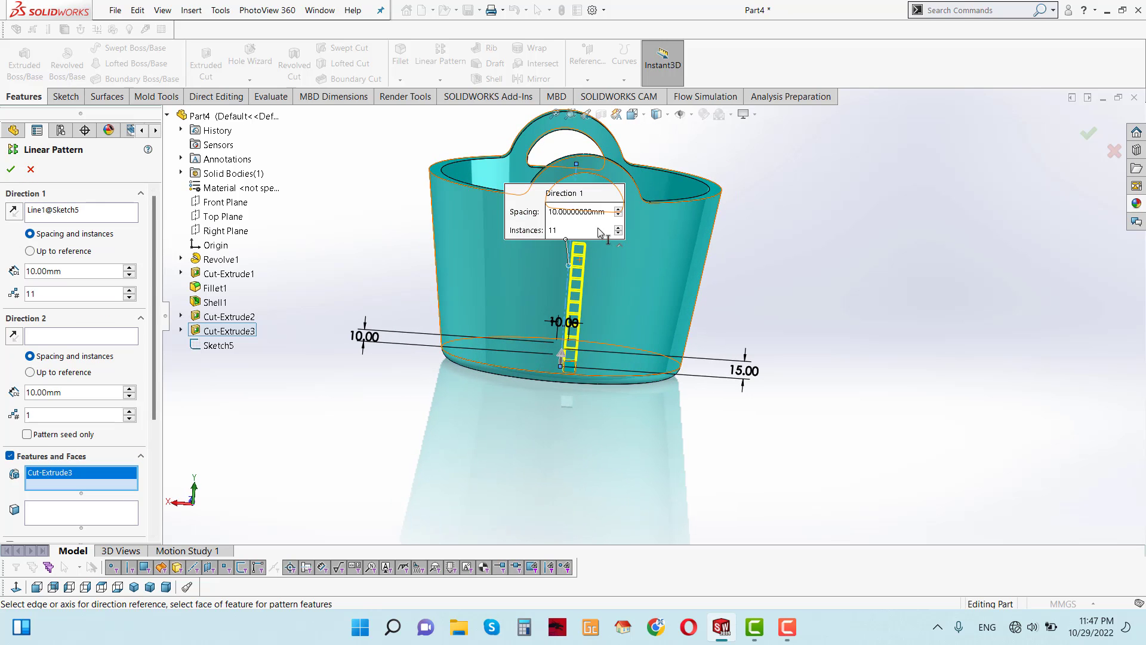
scroll(627, 215, down, 2)
click(564, 209)
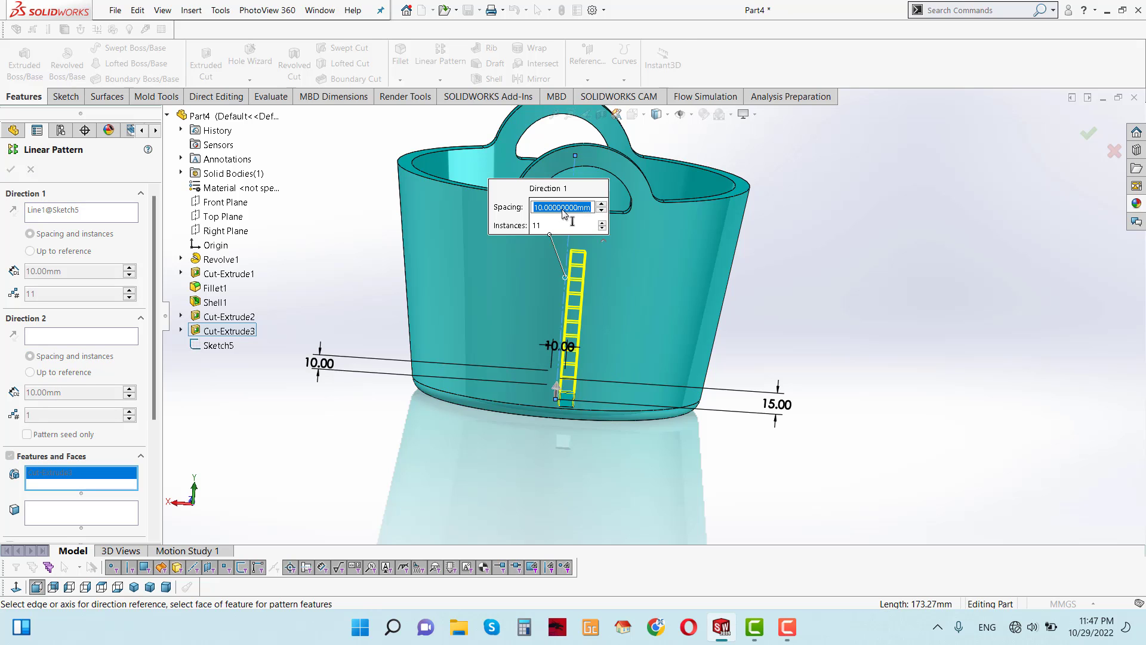
text(15)
key(Return)
Remove Shell1 from the patterned features and confirm the 11-instance linear pattern.
scroll(611, 293, down, 2)
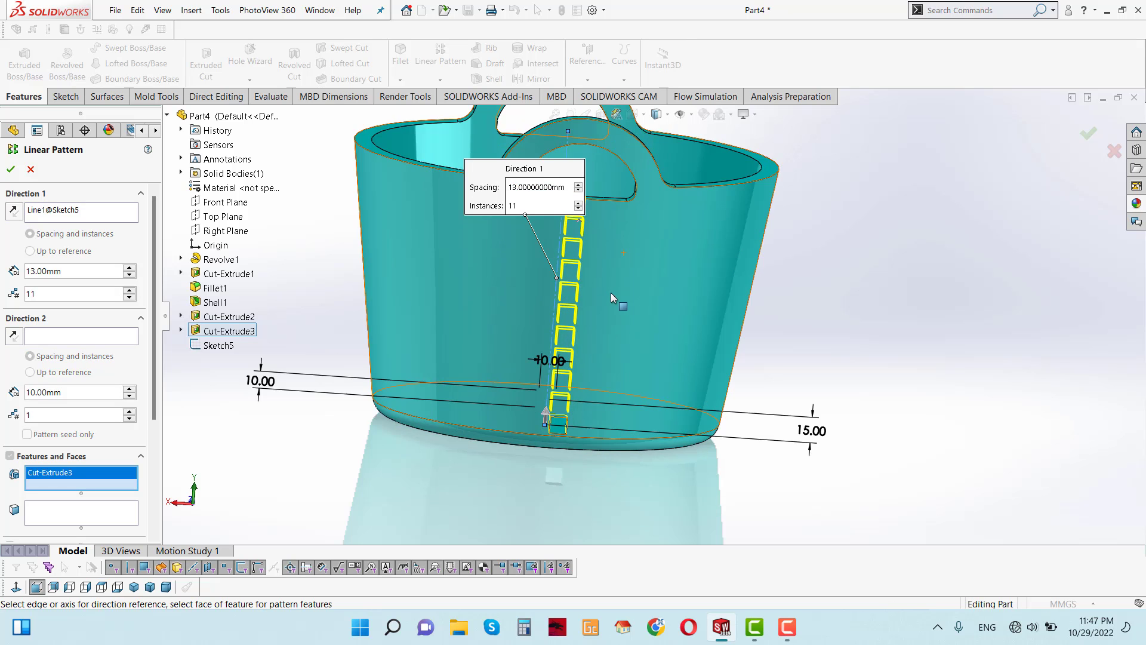
mouse_move(611, 293)
middle_down()
mouse_move(598, 272)
mouse_move(550, 494)
middle_up()
scroll(550, 494, down, 2)
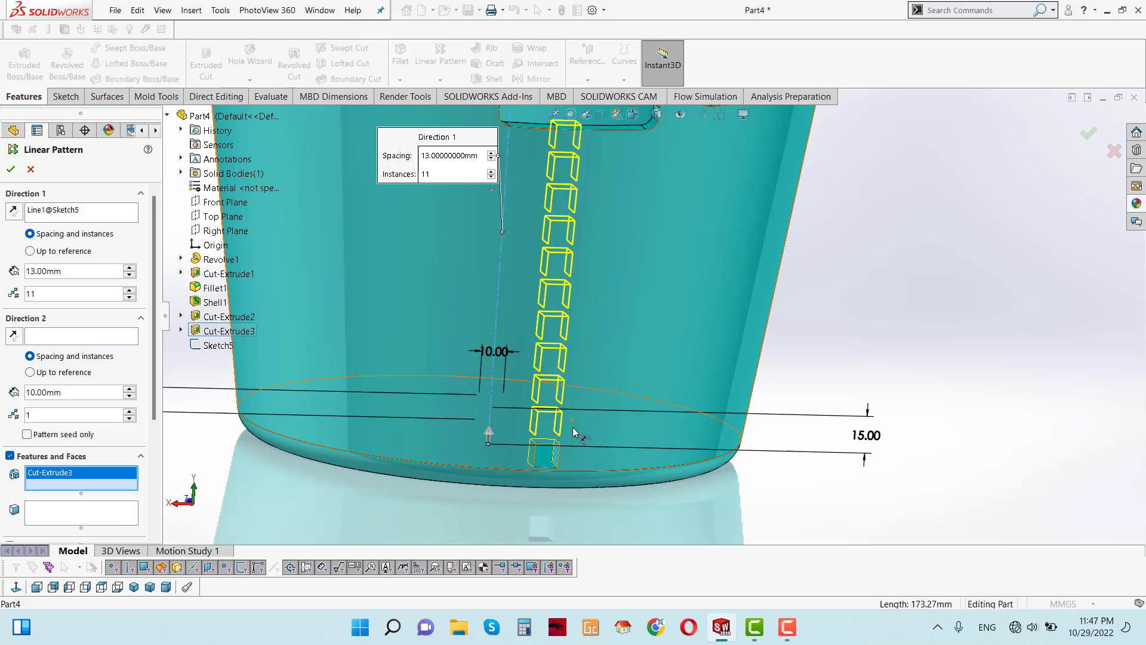
scroll(550, 494, down, 2)
scroll(550, 494, down, 1)
click(549, 472)
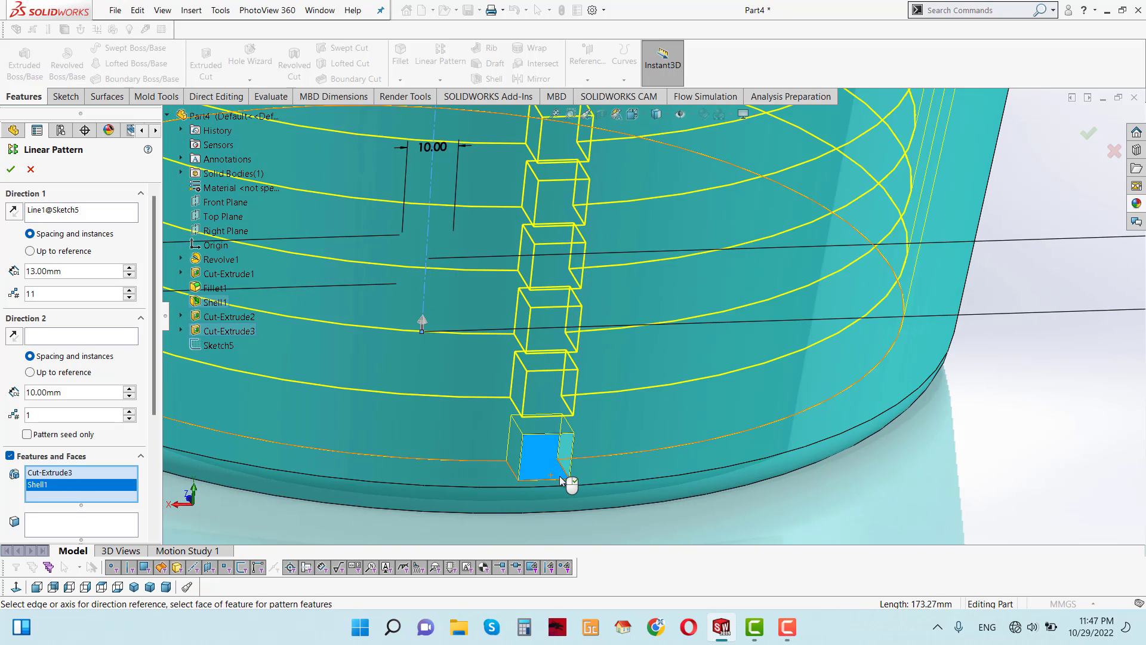
scroll(568, 462, up, 4)
right_click(57, 487)
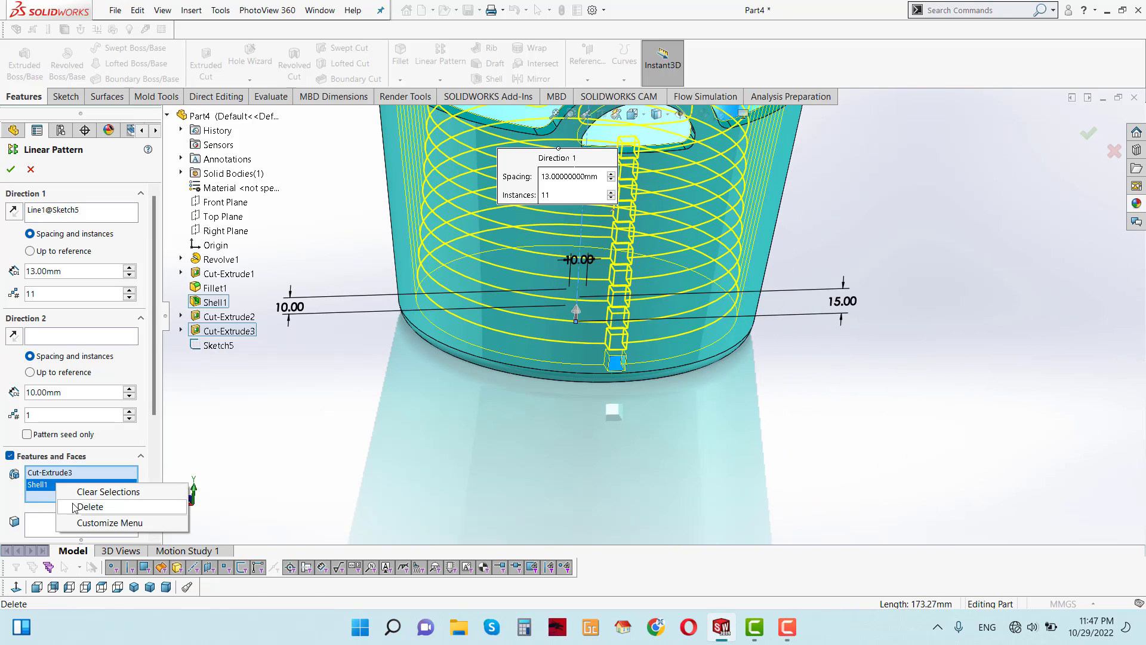
click(89, 504)
scroll(626, 206, down, 1)
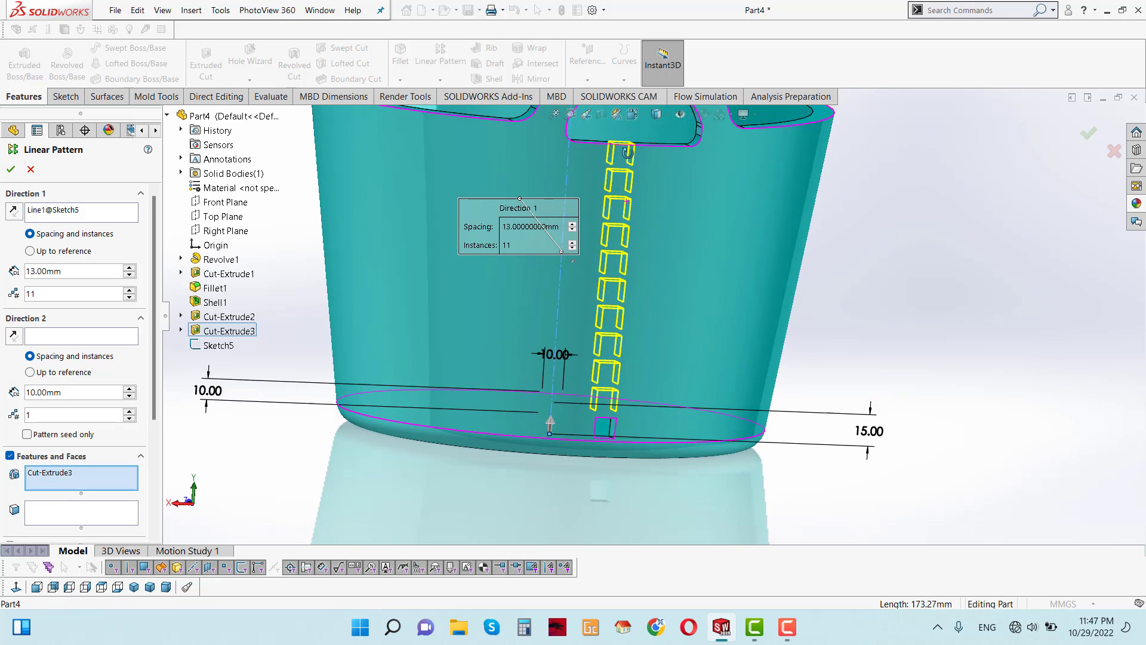
scroll(537, 262, down, 1)
key(Return)
Circular-pattern LPattern1 around axis Line1@Sketch5, 50 instances over 360°, turning the wall into a lattice.
scroll(711, 300, up, 3)
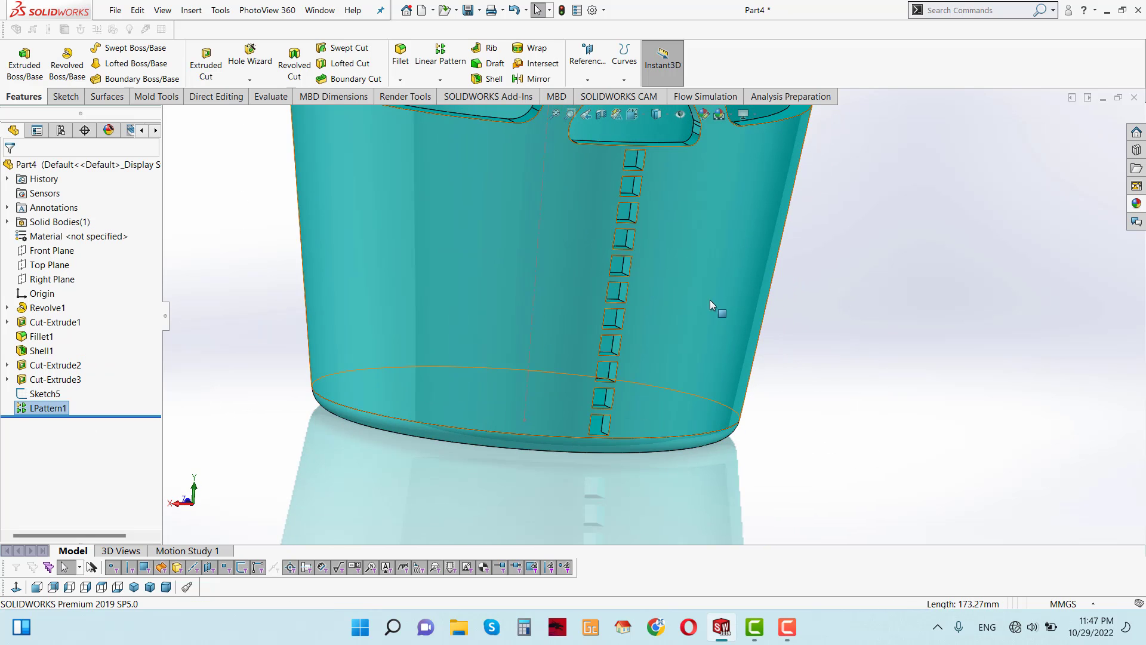
scroll(716, 298, up, 2)
middle_drag(699, 184, 655, 187)
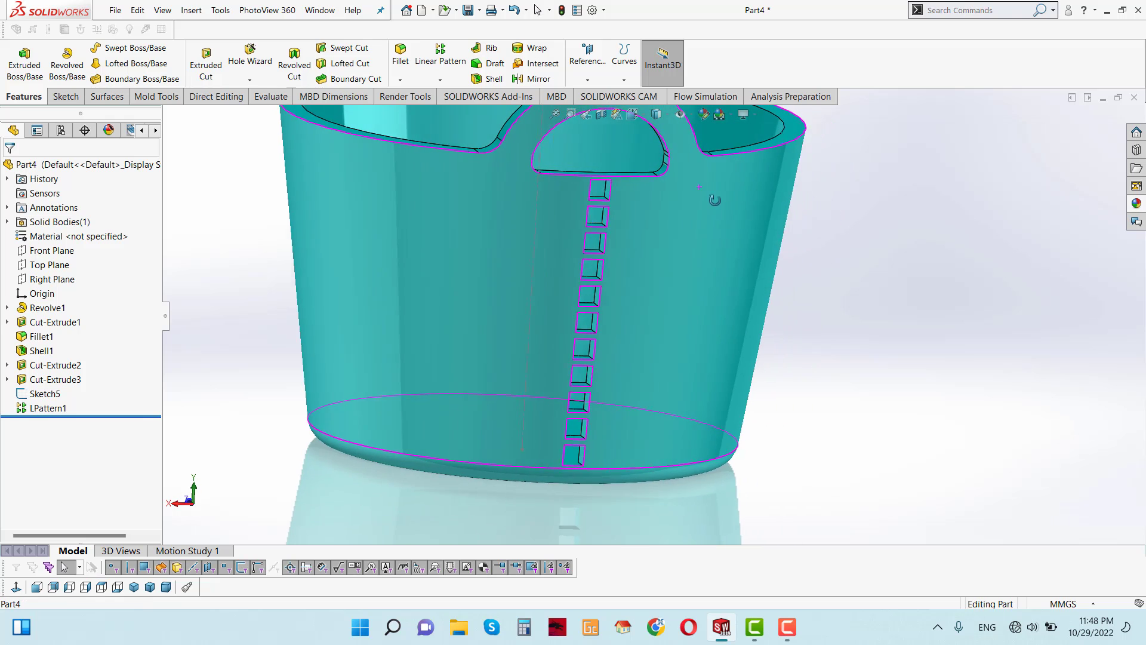
click(440, 79)
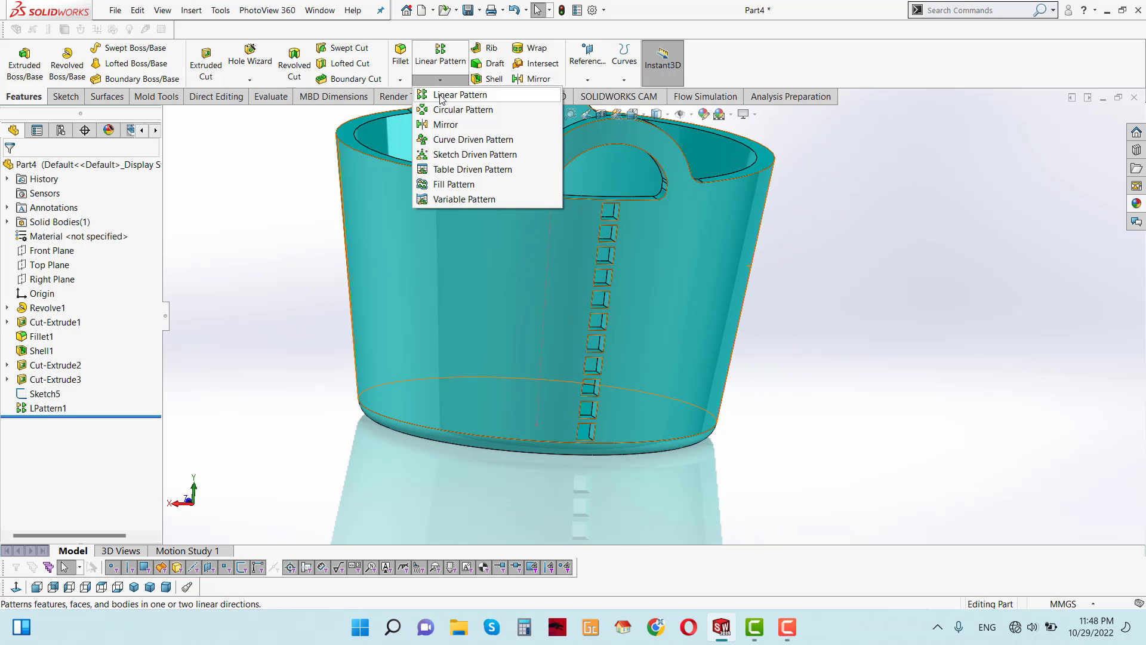
click(445, 109)
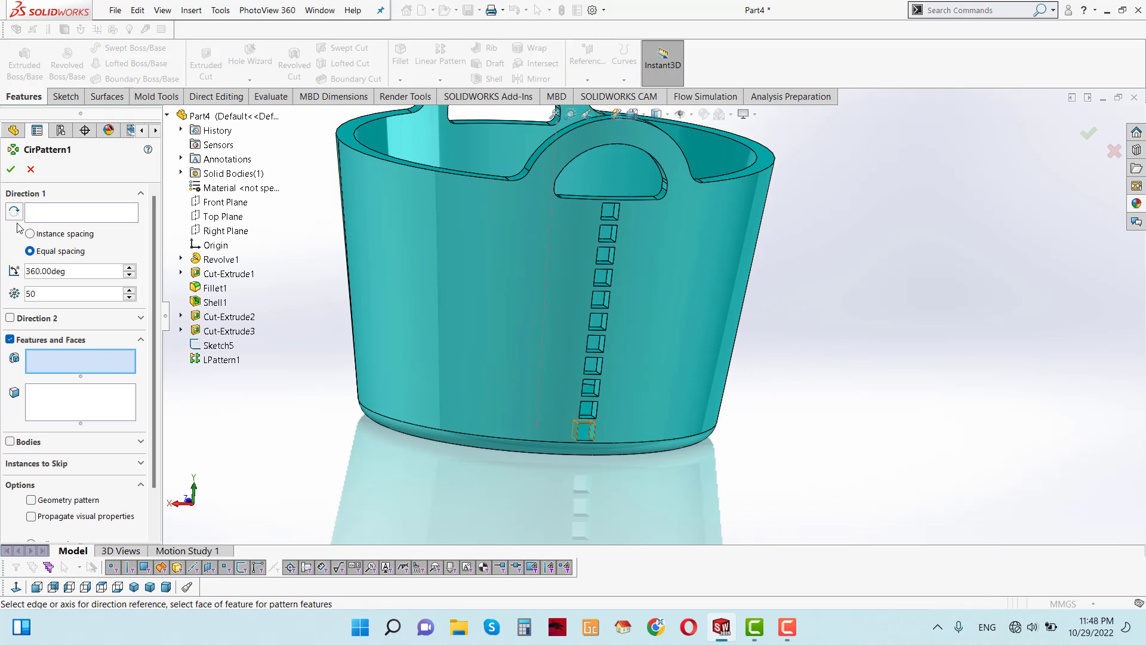
click(60, 212)
click(547, 273)
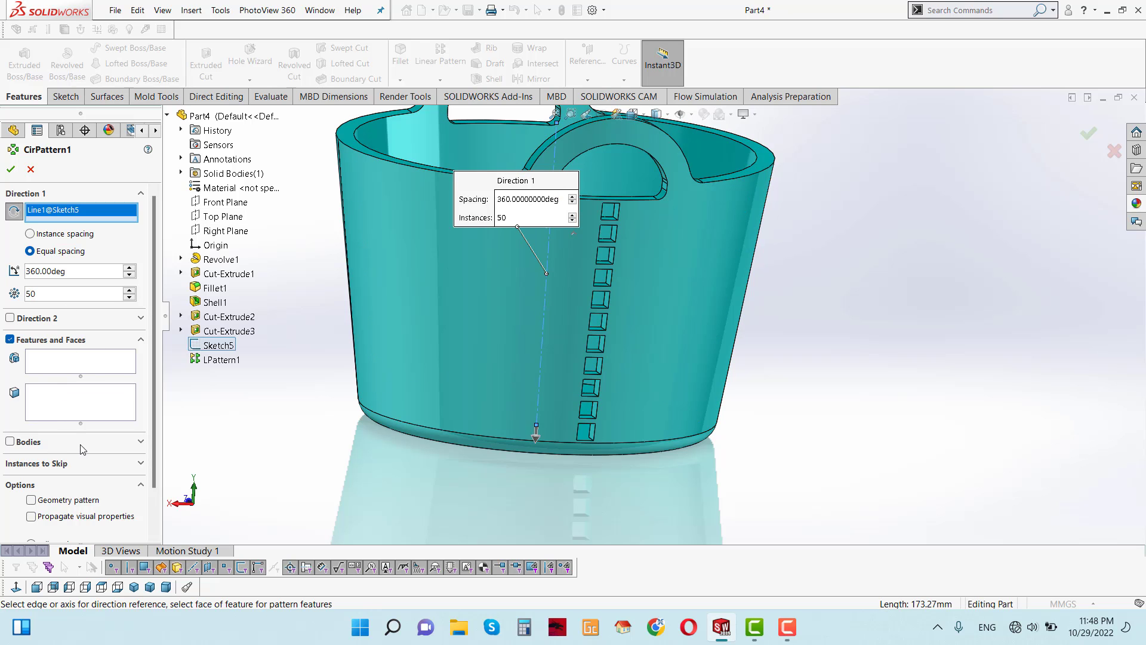
click(65, 362)
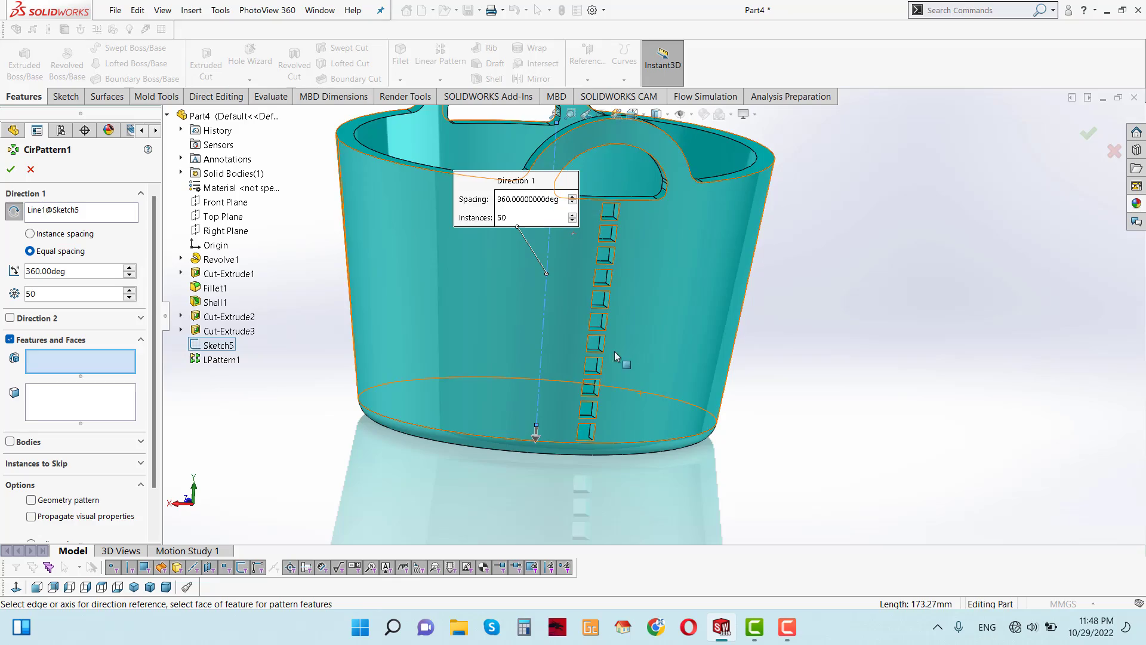
click(221, 360)
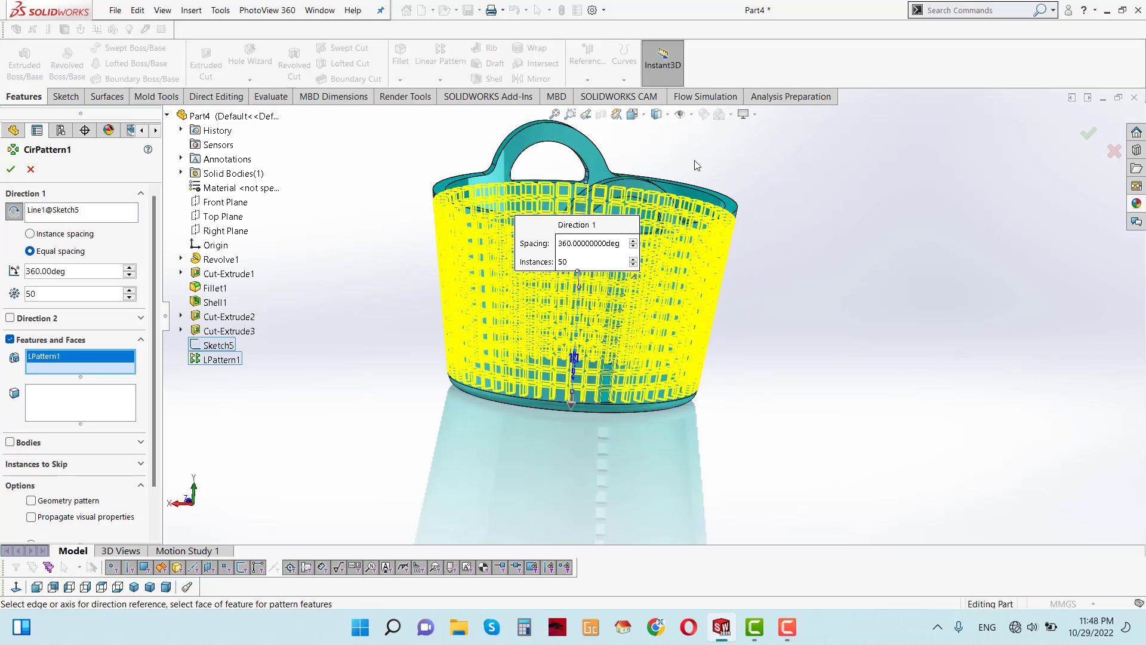
mouse_move(691, 159)
middle_down()
mouse_move(621, 192)
mouse_move(638, 195)
middle_up()
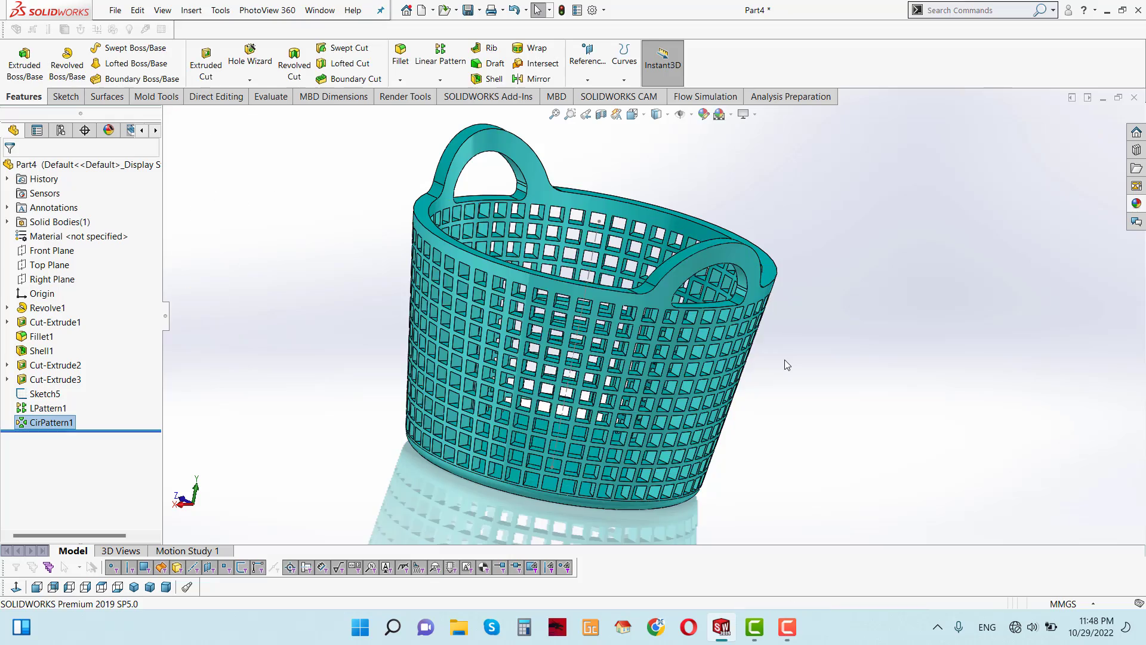
mouse_move(784, 364)
middle_down()
mouse_move(721, 388)
mouse_move(613, 515)
mouse_move(725, 514)
mouse_move(464, 147)
middle_up()
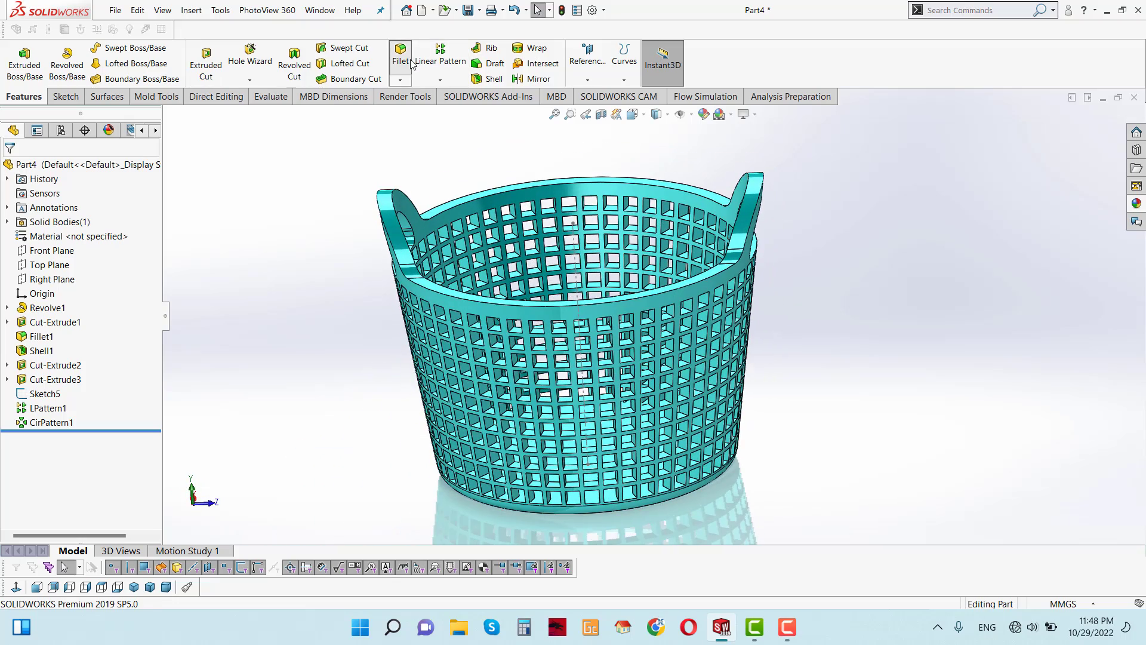
Cancel the first fillet attempt without applying it.
click(409, 62)
click(88, 256)
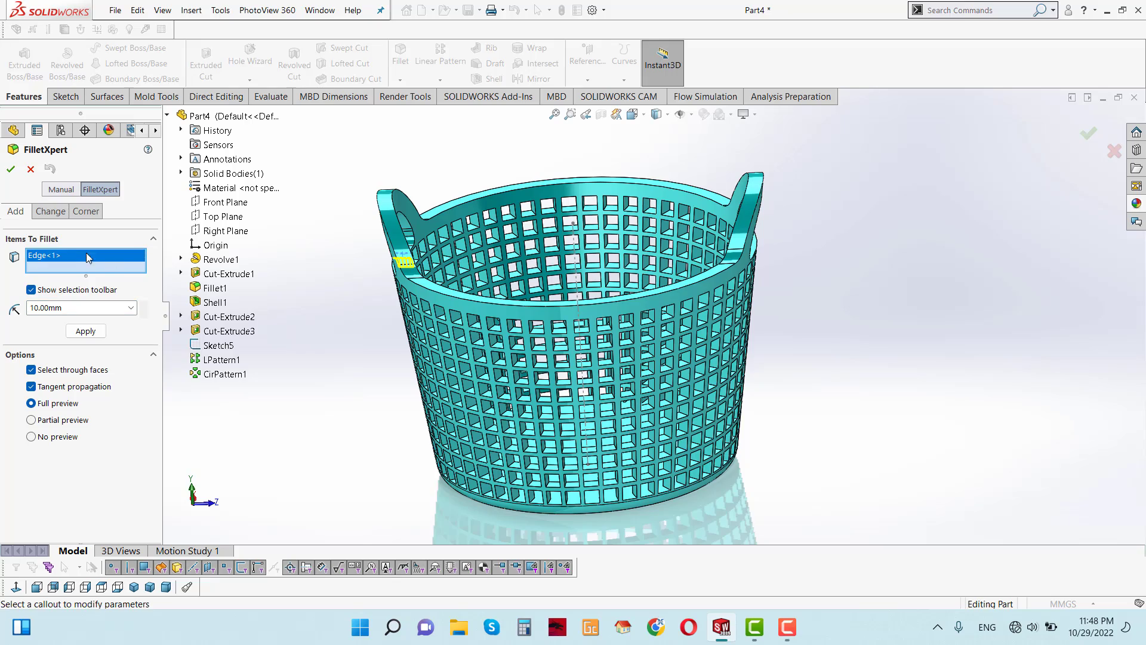
right_click(51, 255)
key(Escape)
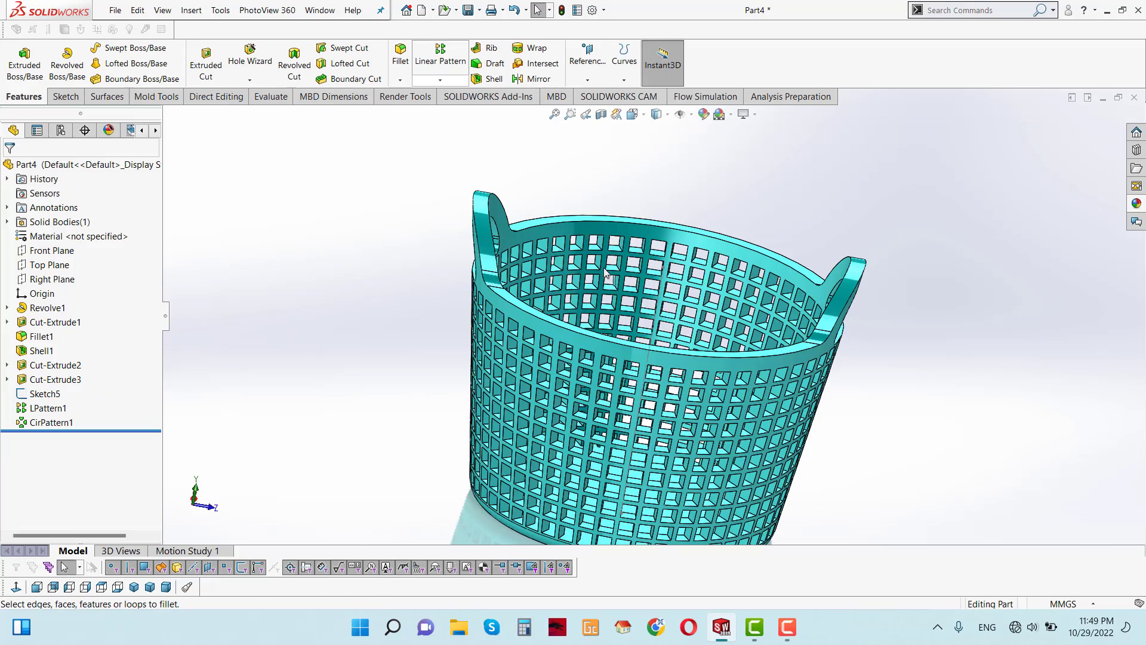
scroll(533, 304, down, 3)
scroll(533, 304, up, 3)
scroll(417, 460, up, 2)
mouse_move(417, 460)
middle_down()
mouse_move(417, 499)
mouse_move(440, 491)
middle_up()
Fillet the basket's outer rim face with a 5 mm radius.
click(442, 482)
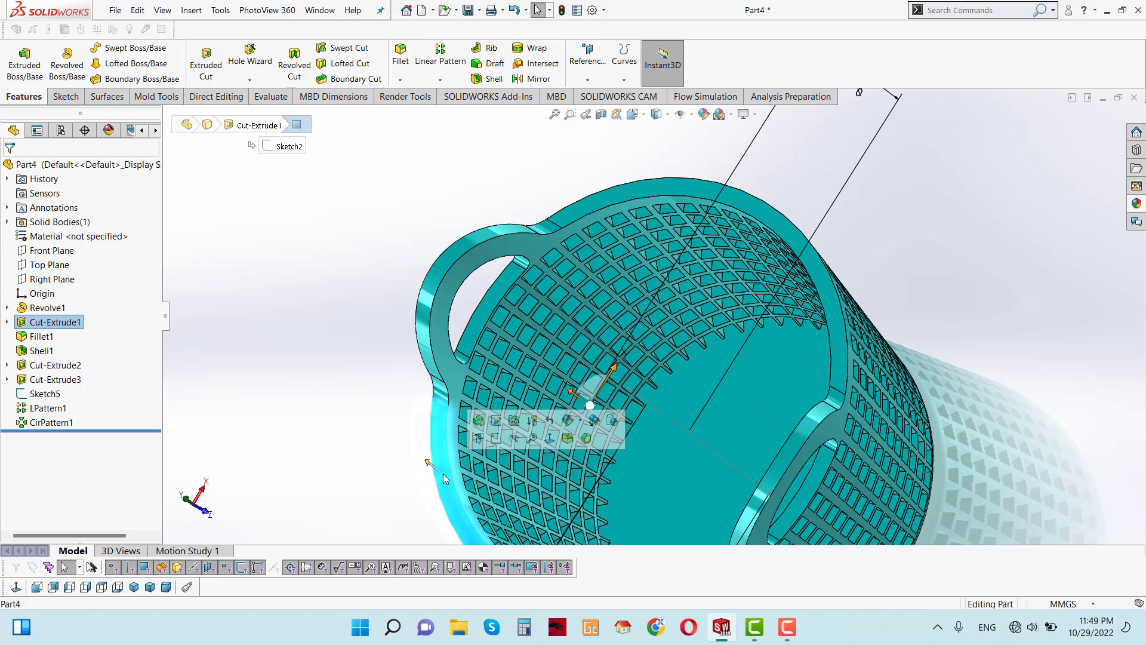
click(401, 62)
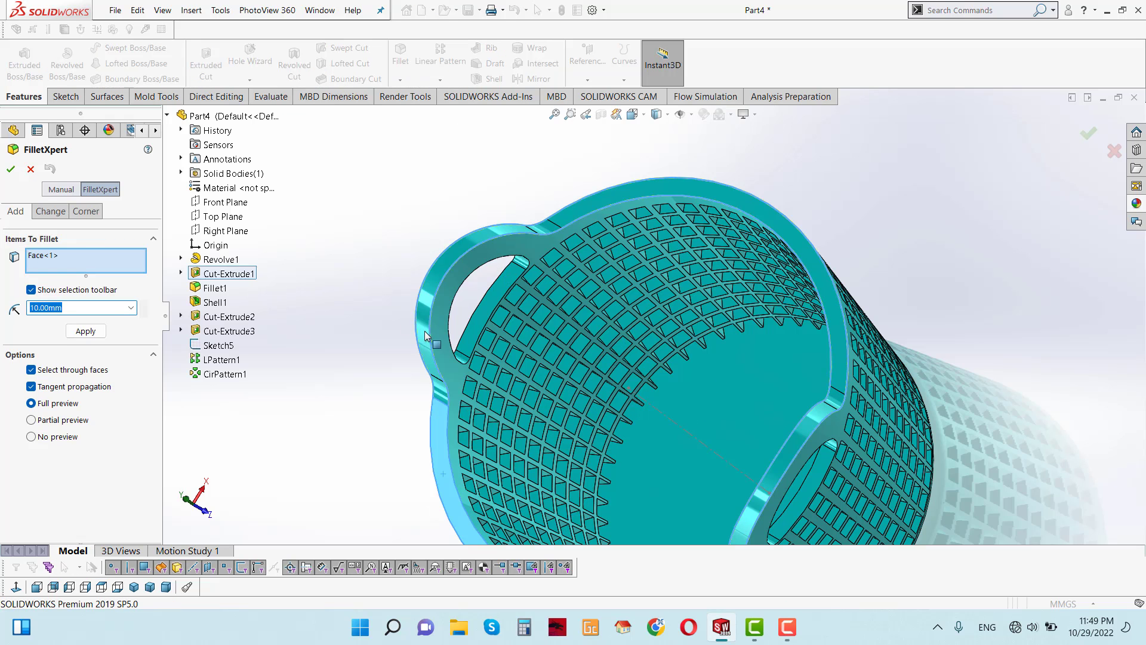
scroll(698, 470, up, 3)
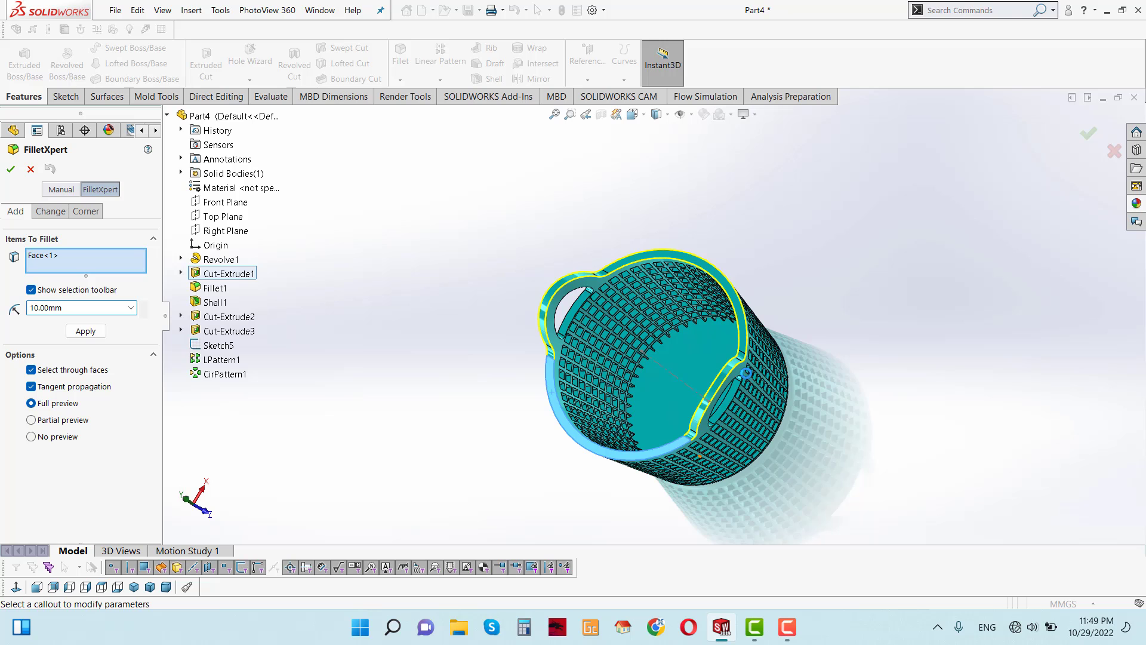
middle_drag(746, 373, 756, 385)
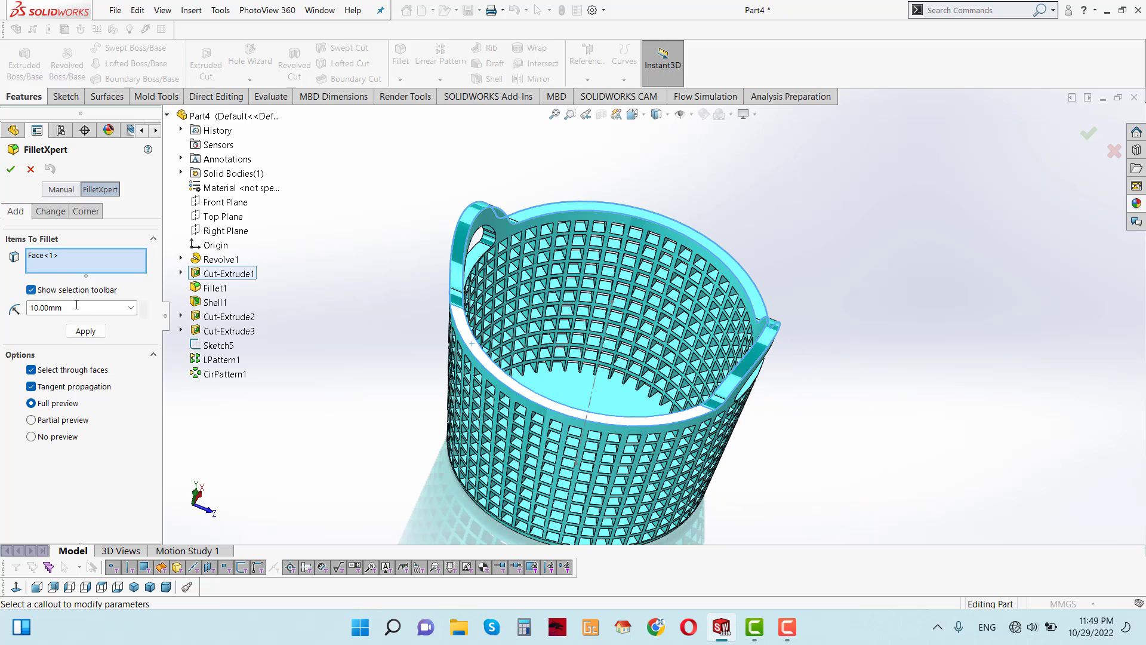
double_click(76, 305)
text(5)
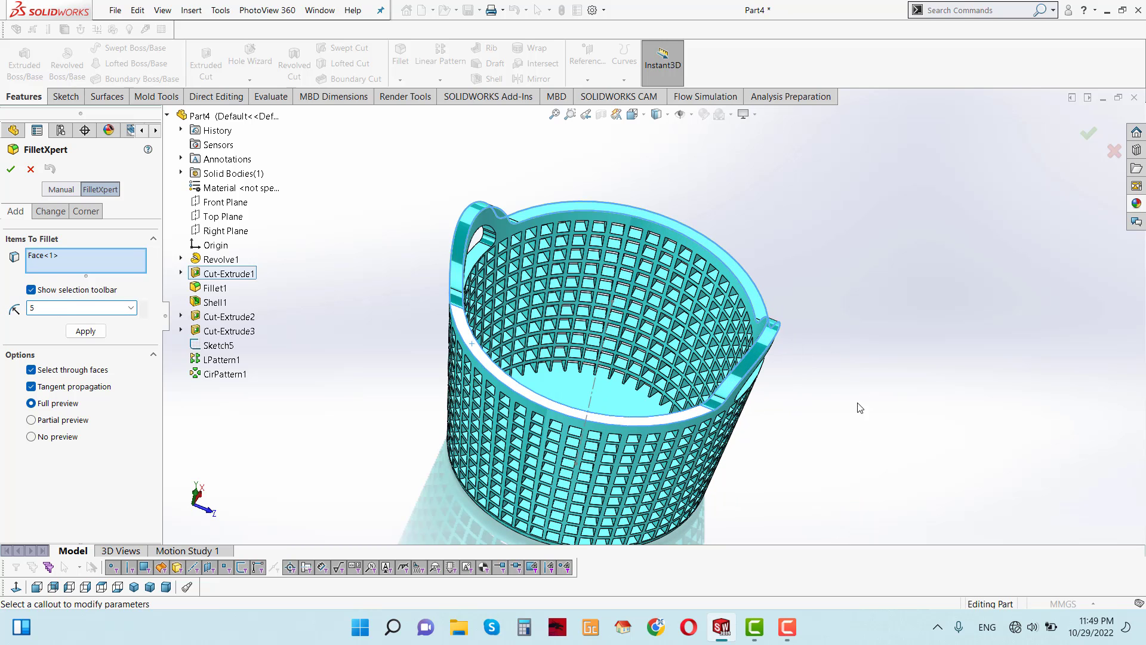
key(Return)
scroll(501, 263, down, 3)
scroll(502, 262, down, 3)
scroll(501, 263, down, 3)
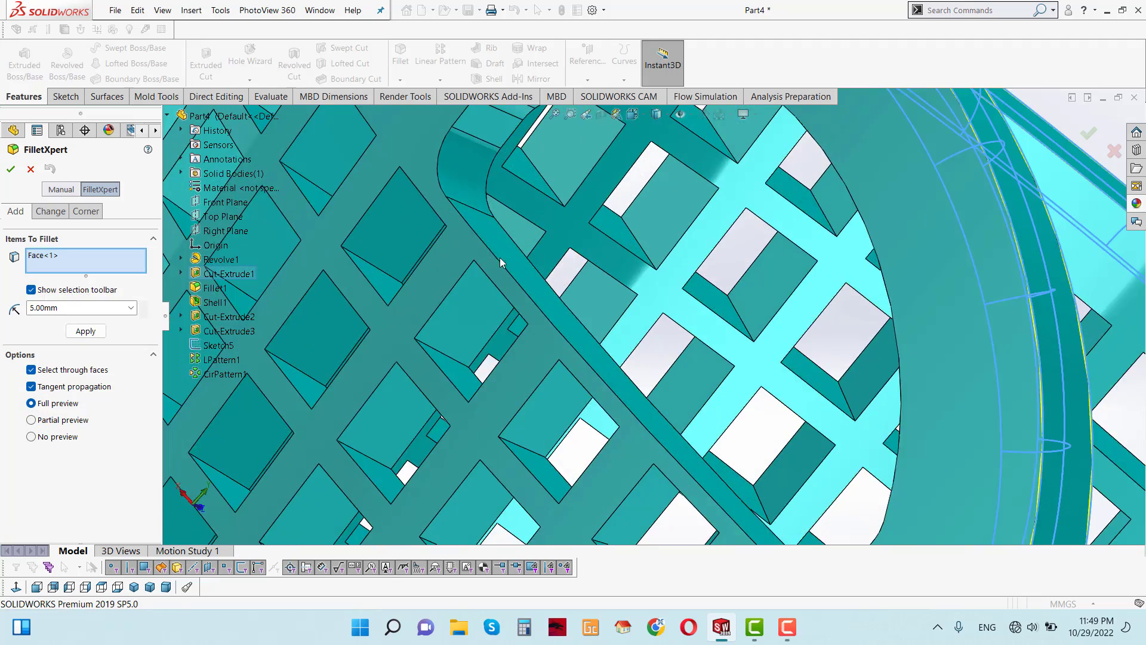
scroll(500, 263, up, 3)
scroll(495, 246, down, 2)
Add the band face beside the handle to the fillet, removing a mistakenly picked edge.
click(496, 246)
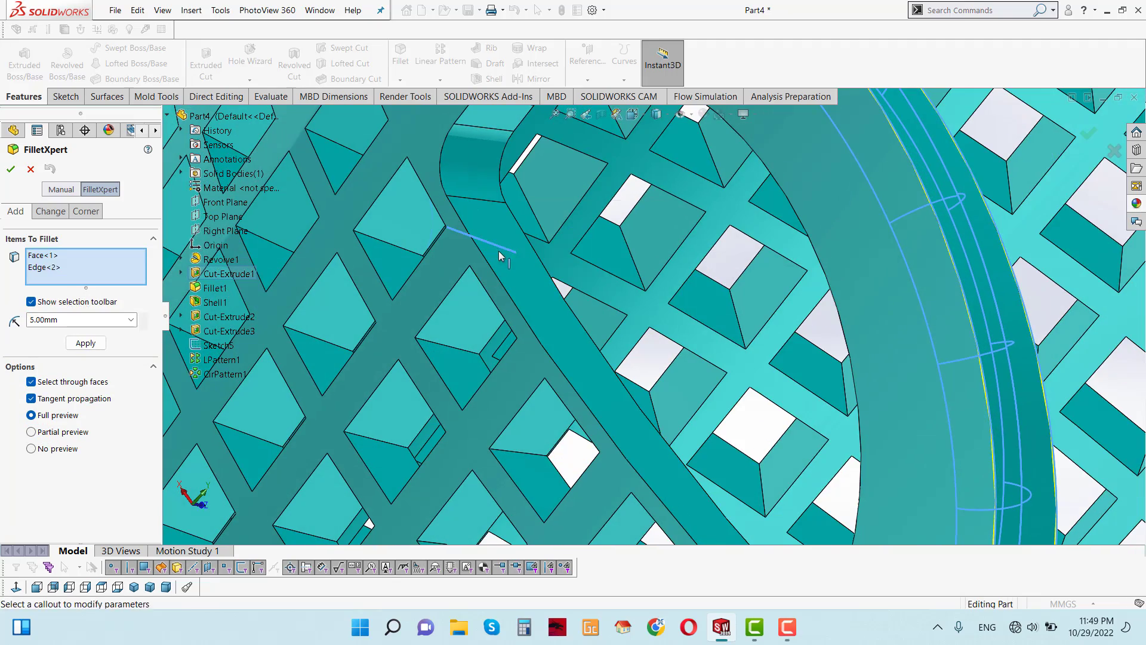
right_click(48, 268)
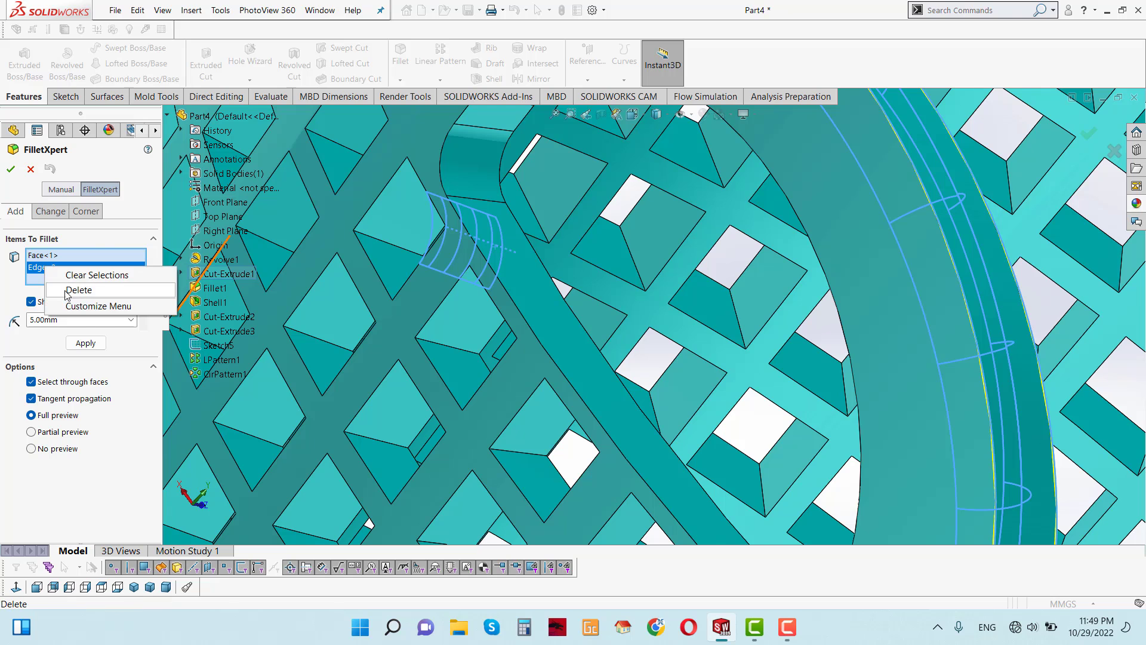
click(78, 290)
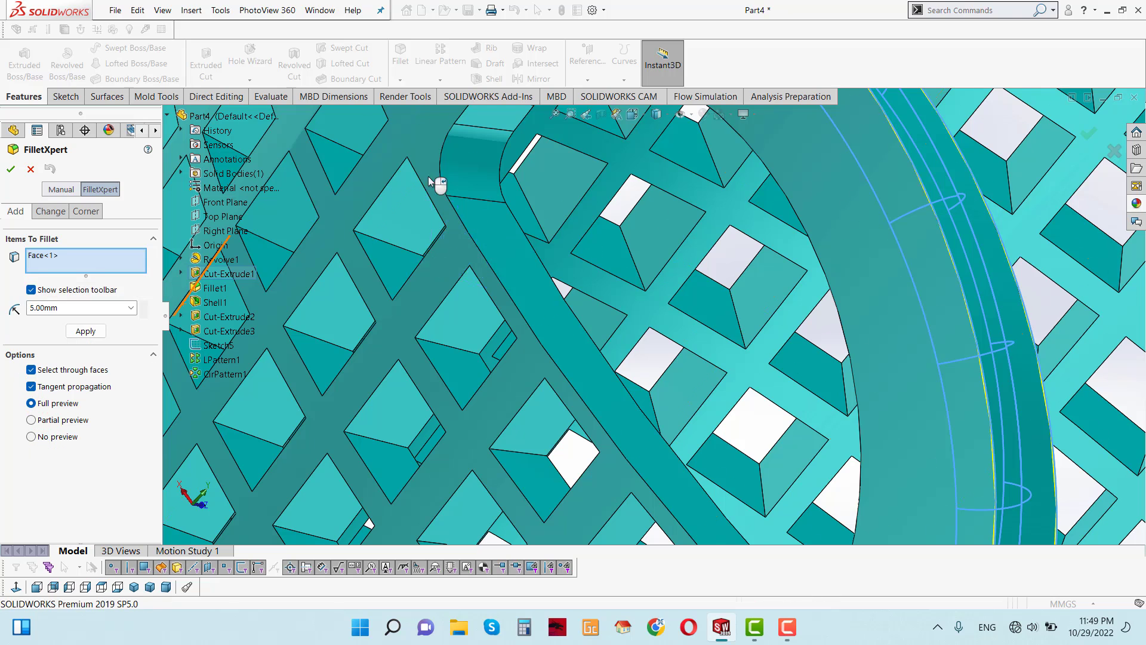
click(501, 240)
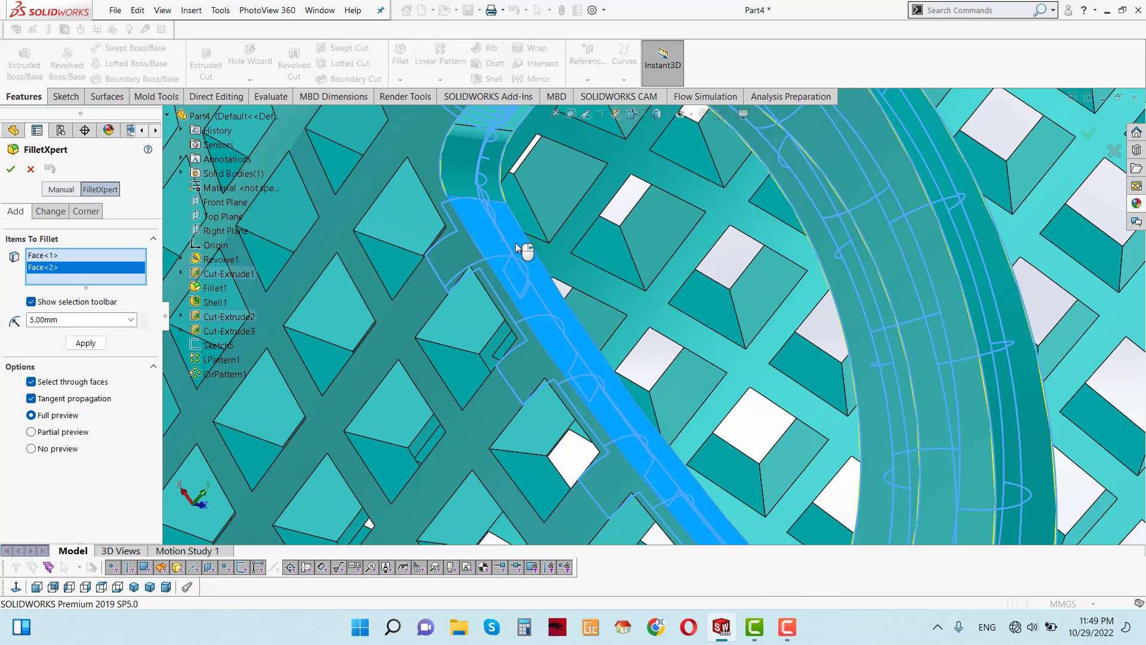
scroll(515, 243, up, 5)
scroll(550, 320, up, 5)
middle_drag(647, 269, 678, 281)
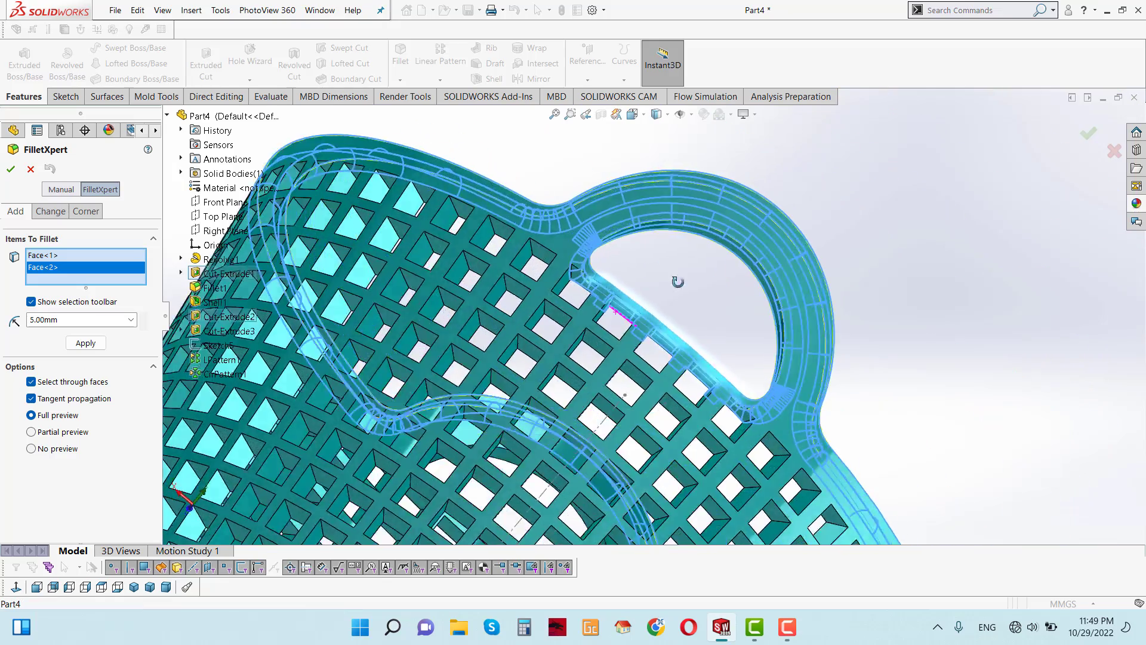
scroll(677, 281, up, 5)
scroll(685, 368, up, 3)
Add the strip face along the handle and confirm the 5 mm fillet.
middle_drag(587, 257, 581, 324)
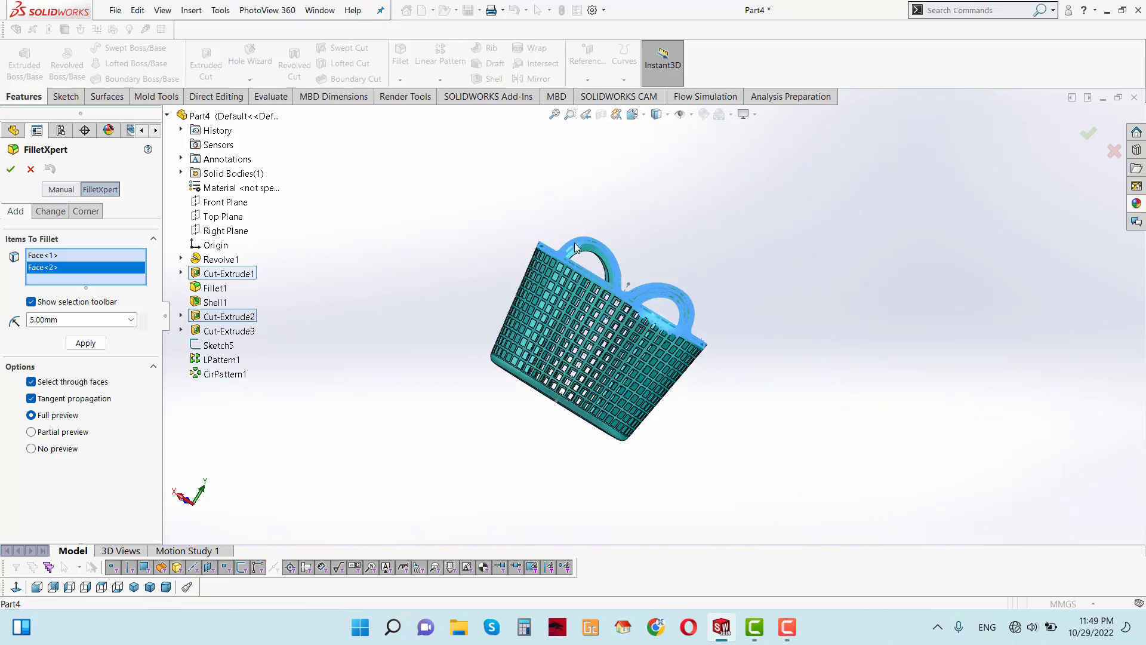
scroll(581, 324, down, 5)
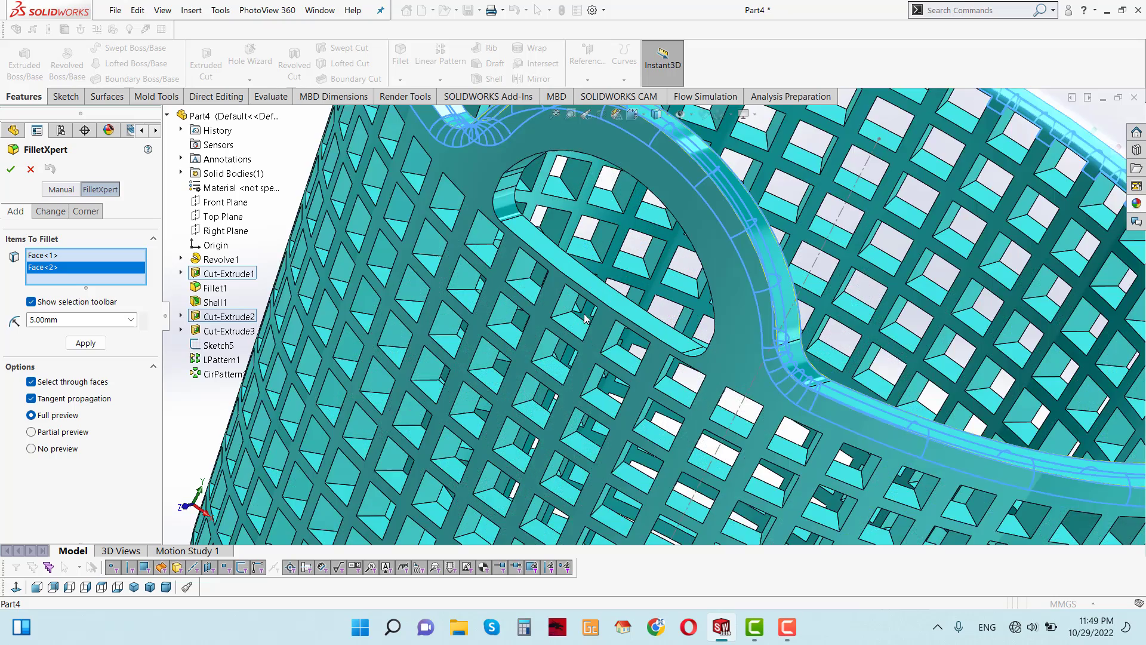
scroll(591, 310, down, 5)
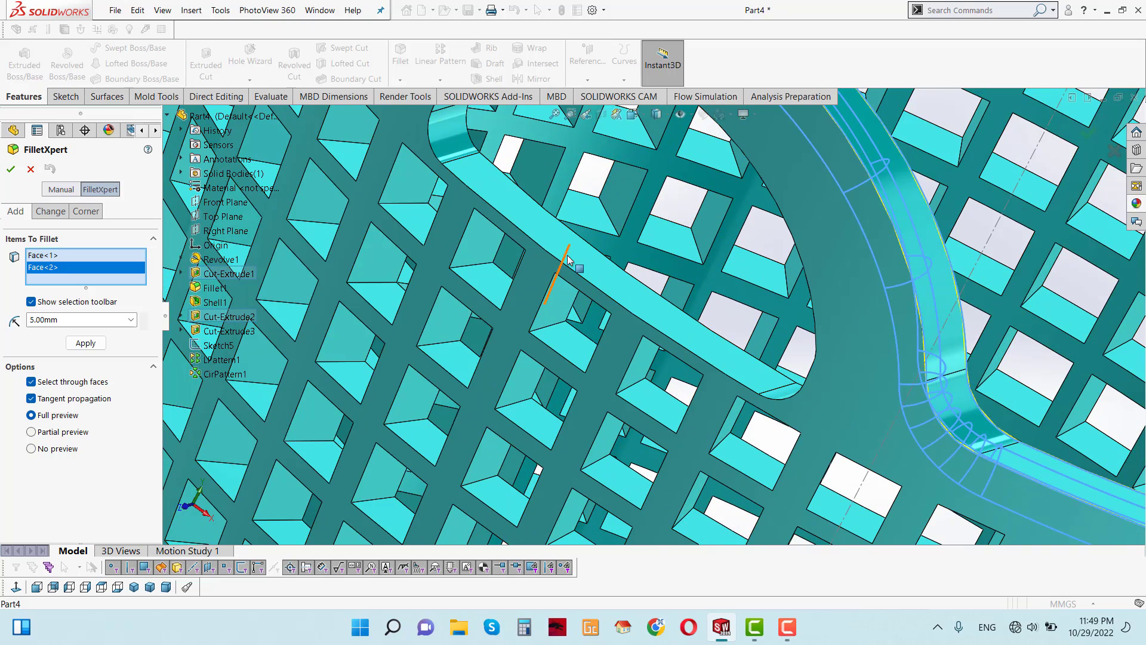
click(521, 221)
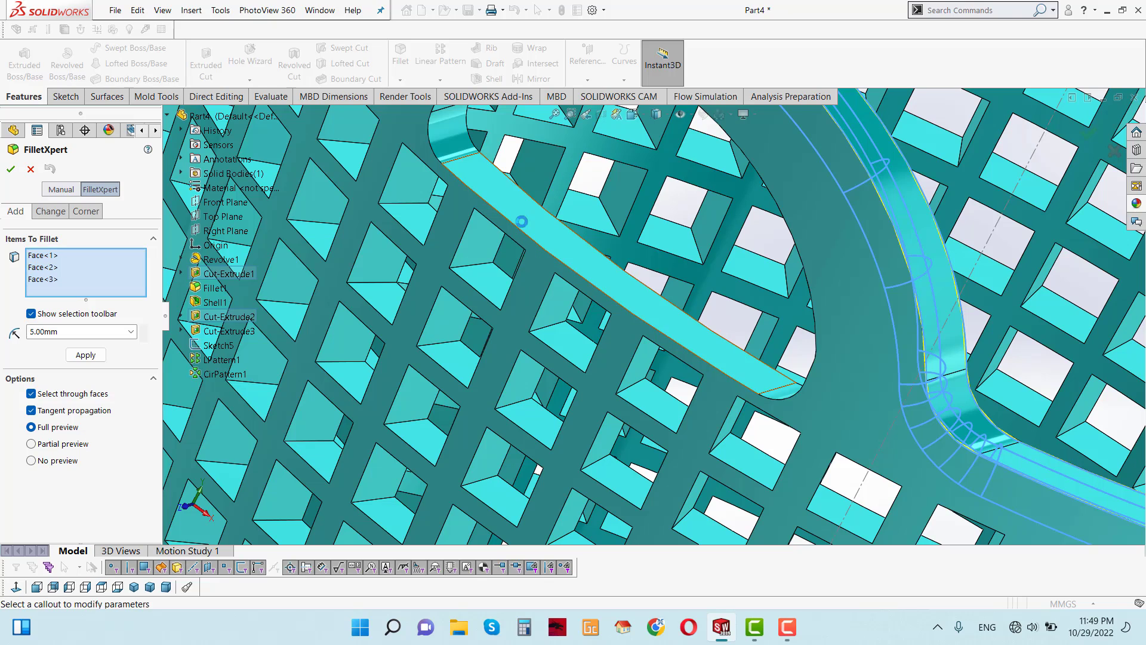
scroll(589, 255, up, 5)
scroll(721, 318, up, 5)
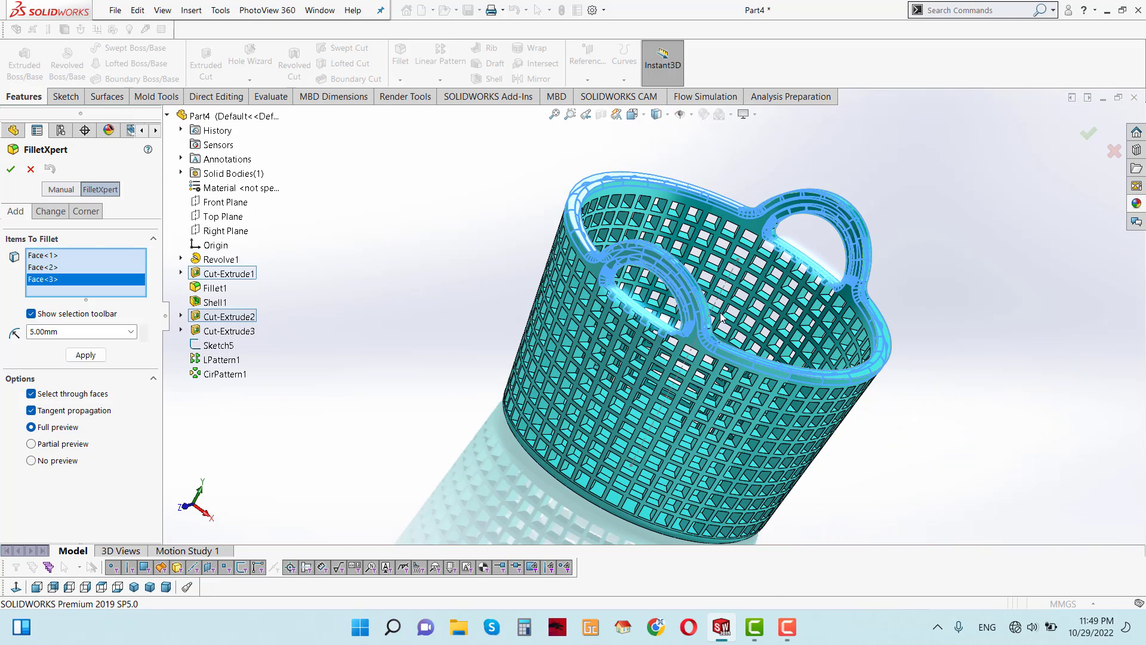
click(10, 169)
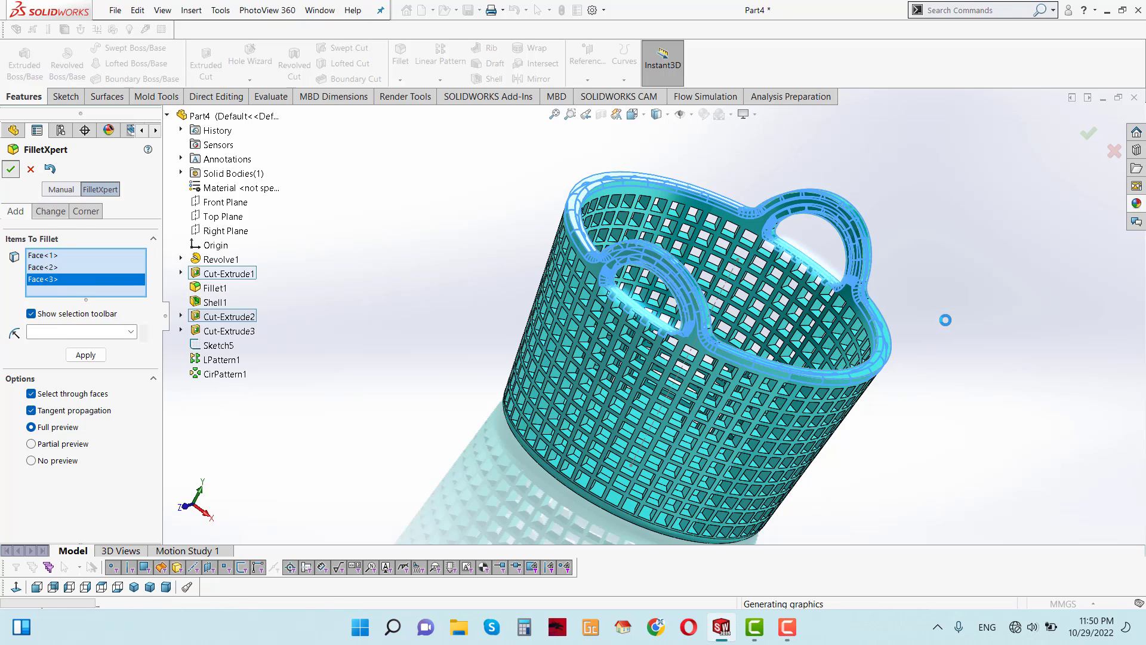
scroll(887, 288, down, 2)
scroll(882, 259, down, 1)
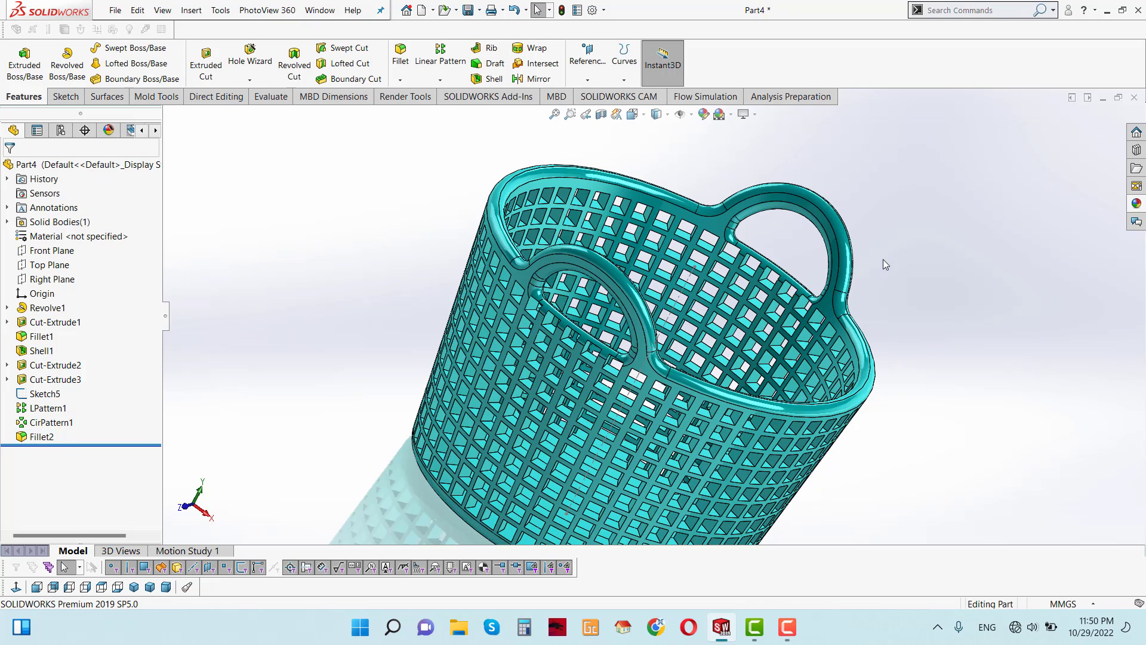
middle_drag(883, 259, 883, 315)
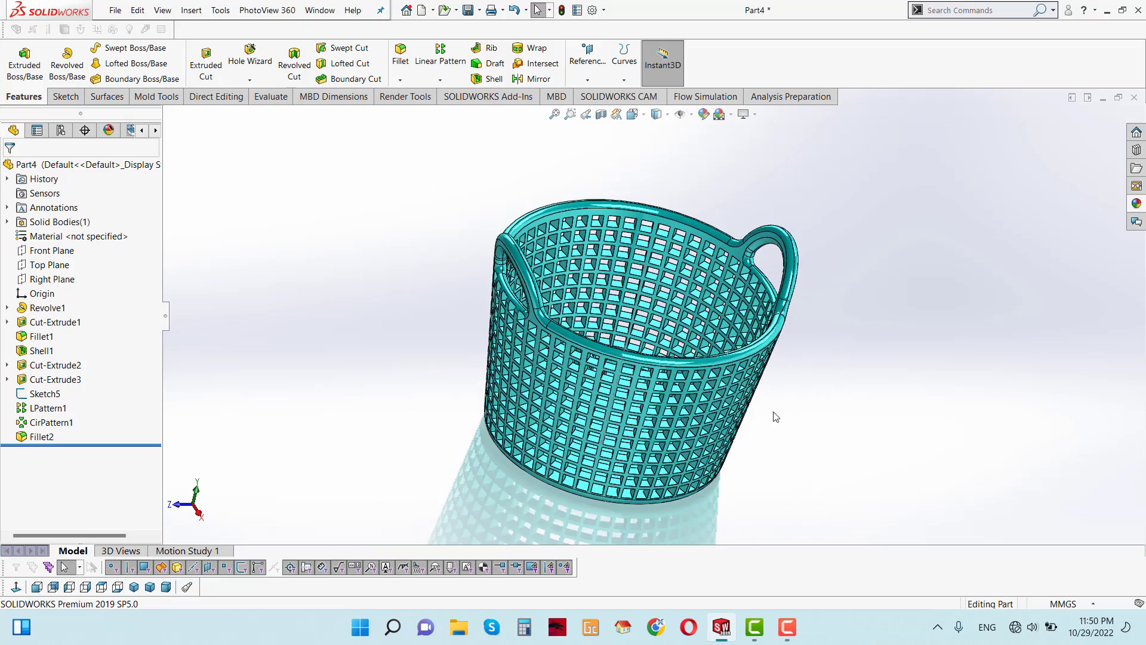
middle_drag(775, 416, 776, 465)
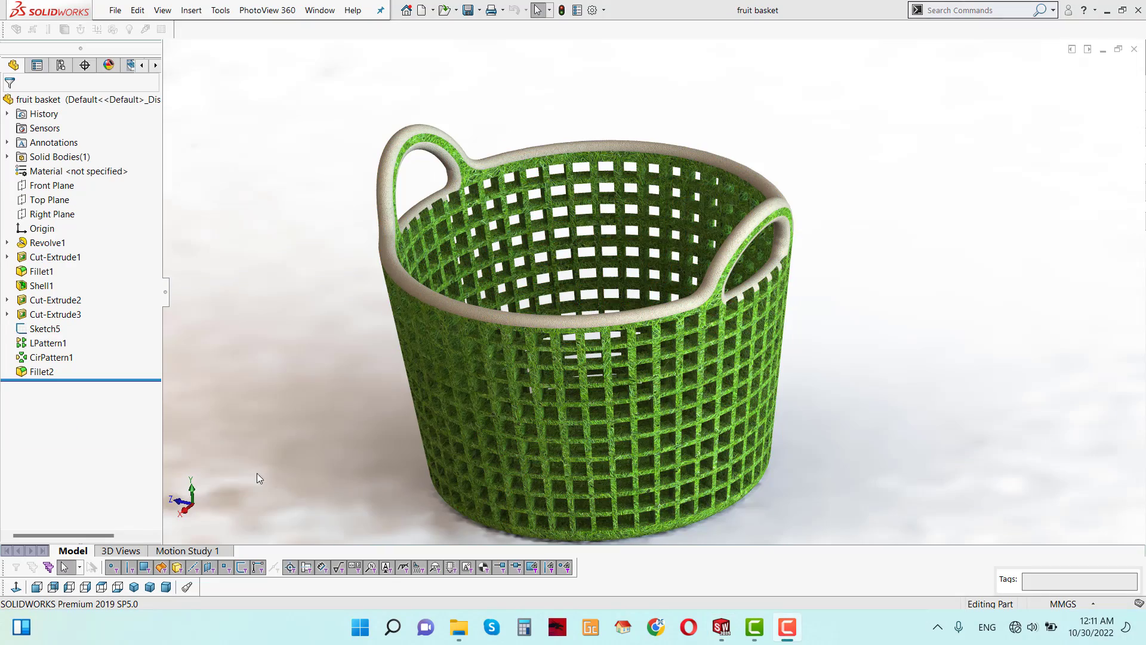